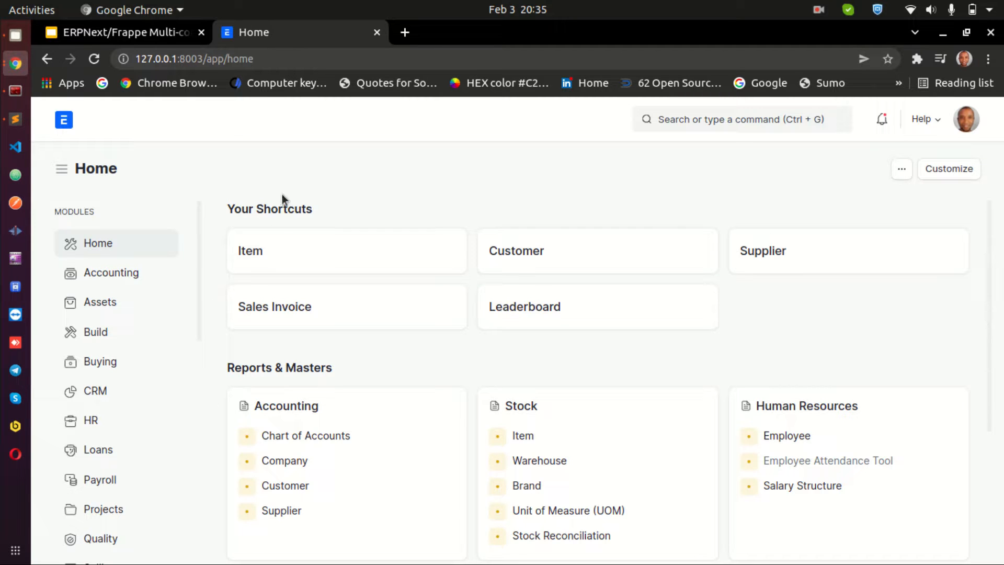
Open the Company list through the search bar by searching for company
left_click(714, 117)
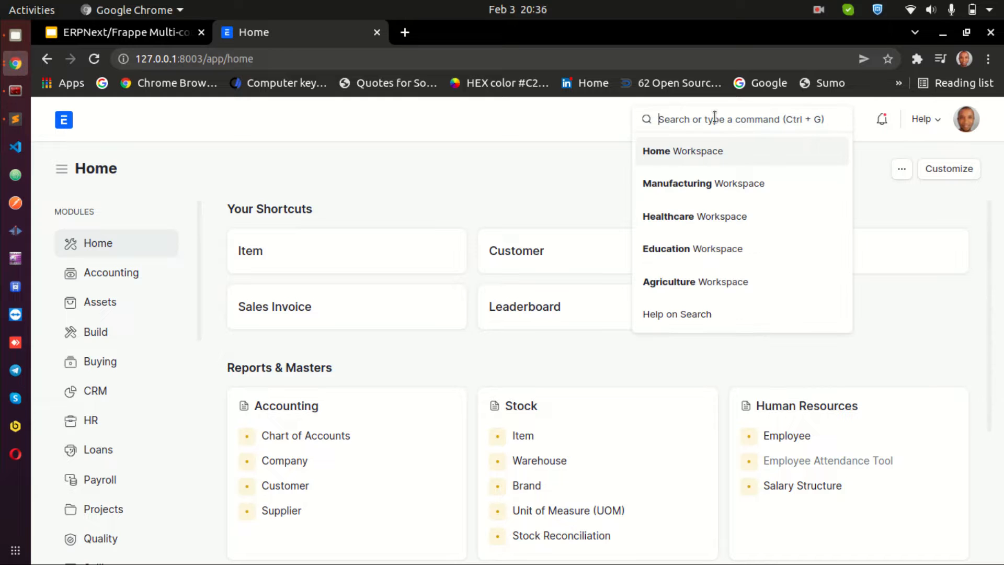
type("company")
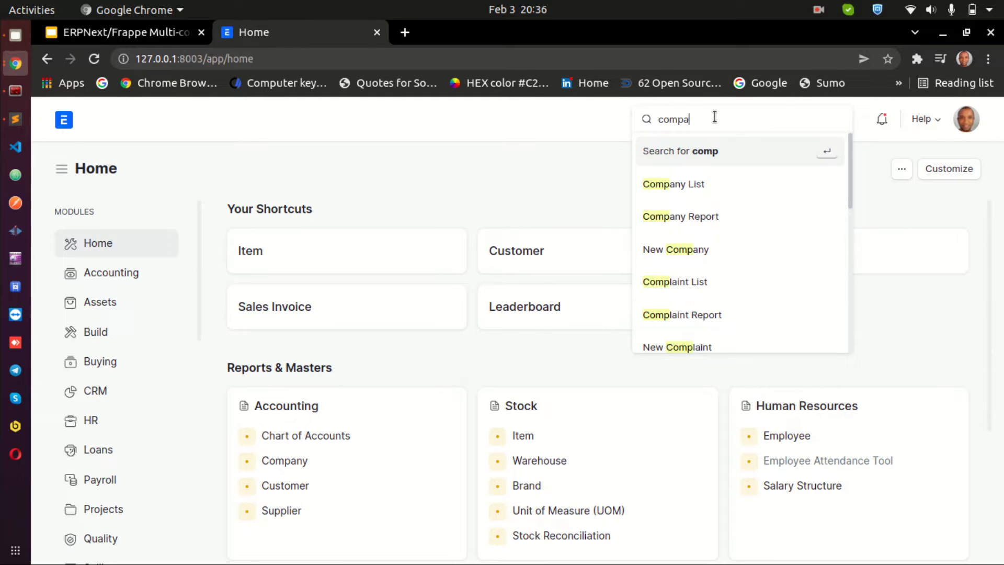
left_click(678, 183)
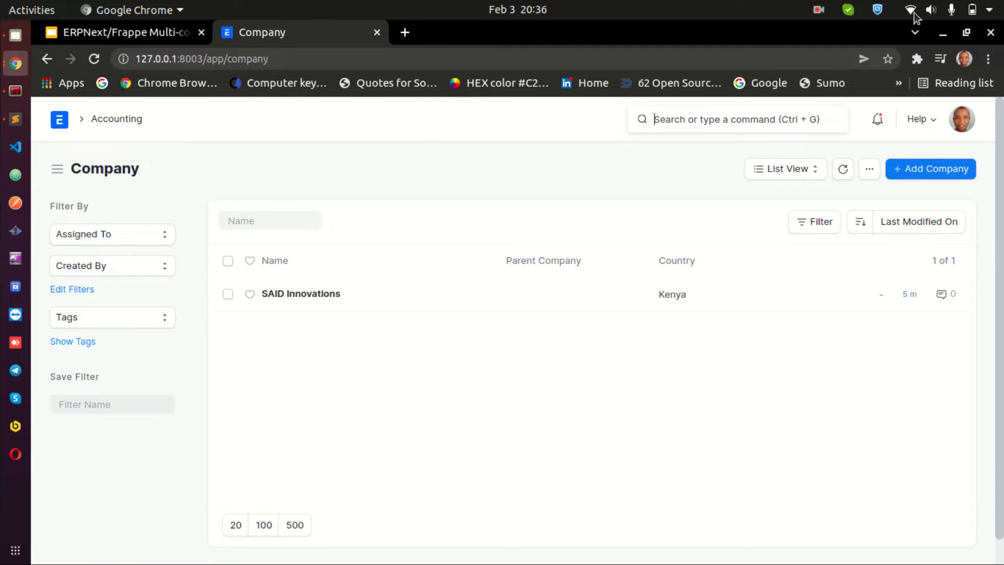
left_click(930, 10)
left_click(877, 55)
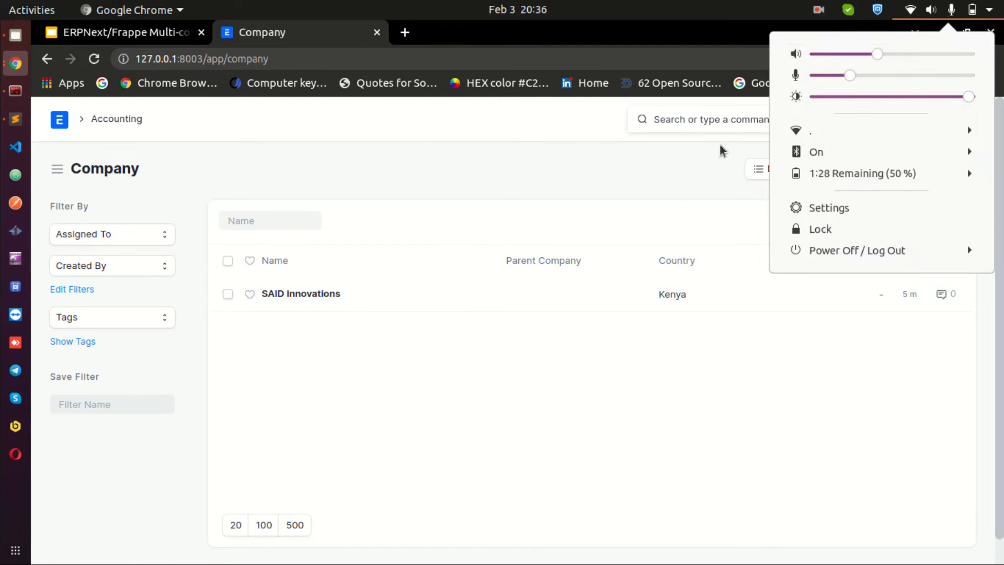
left_click(399, 194)
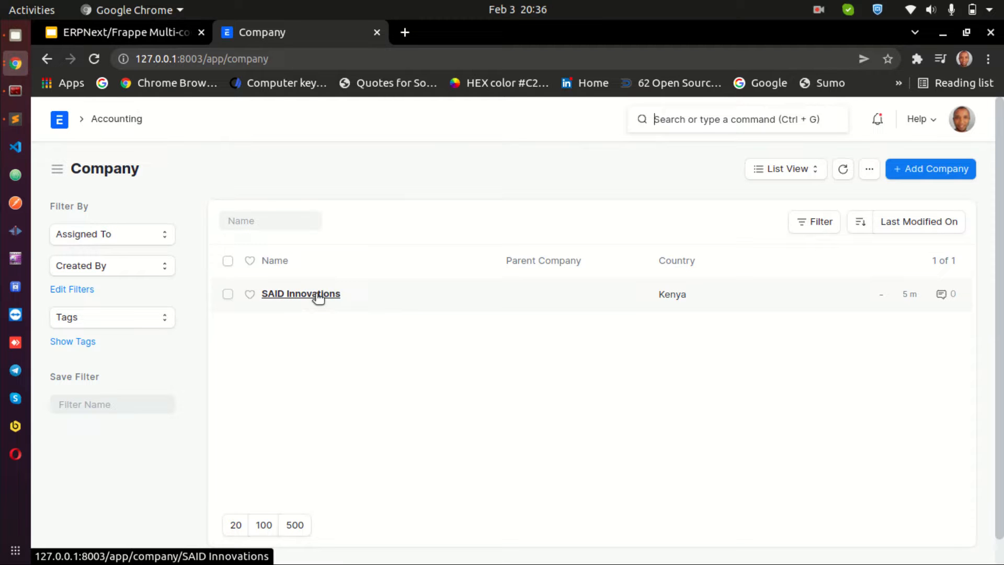
left_click(320, 339)
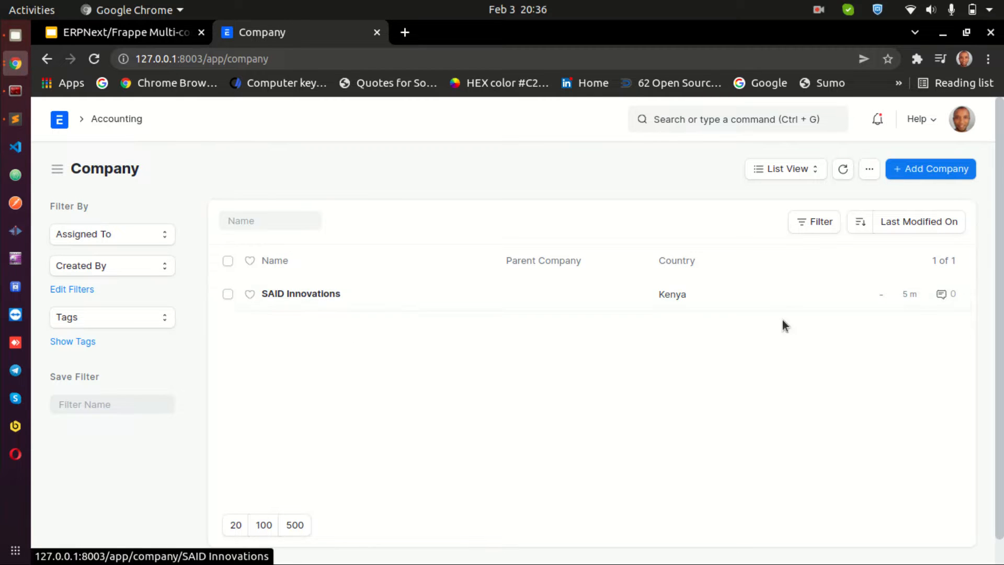
left_click(939, 172)
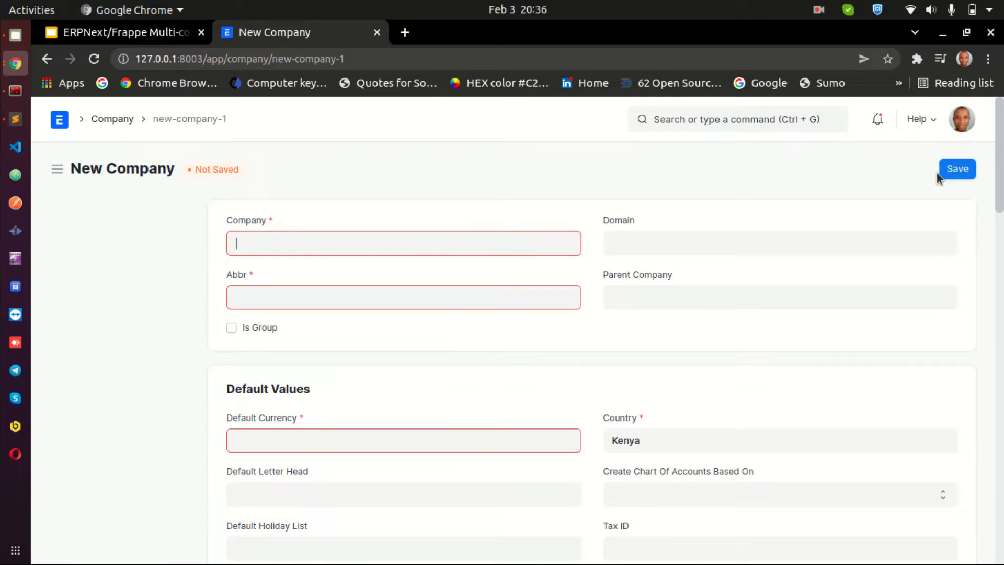
left_click(46, 59)
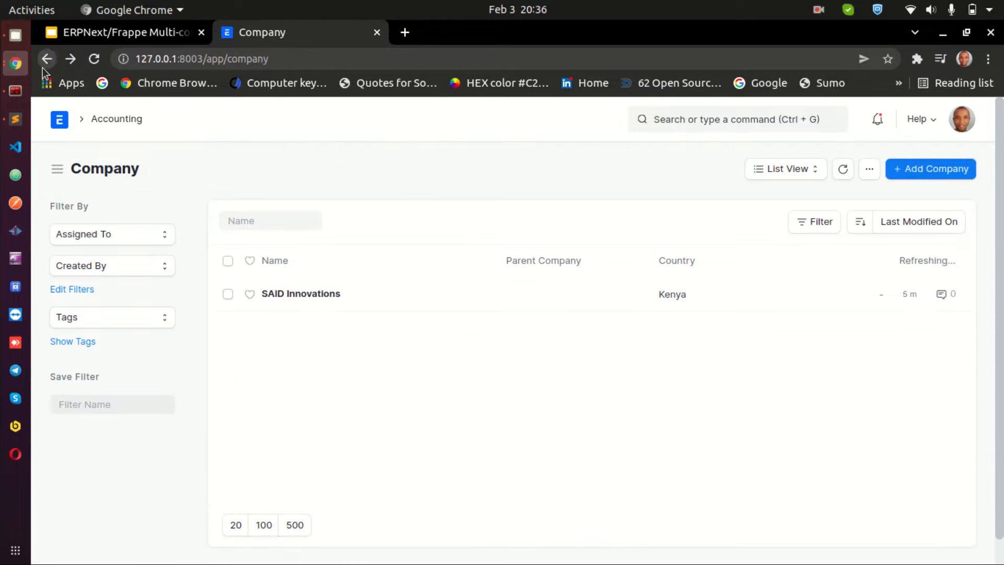
Start a new company and name it "Code with Karani"
left_click(928, 170)
left_click(330, 251)
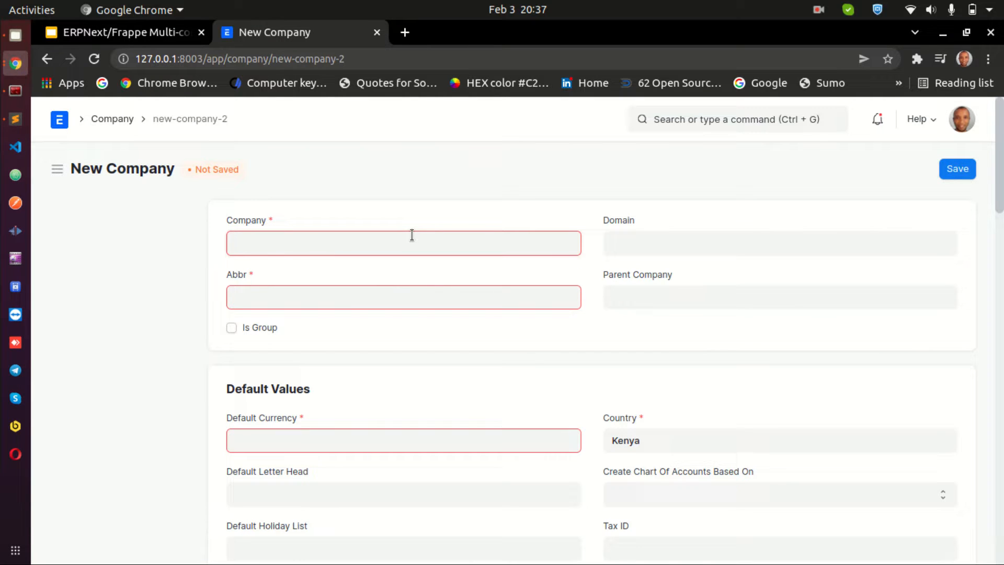
type("Code with Karani")
Set the company abbreviation to CWK
left_click(250, 298)
key("BackSpace")
type("WK")
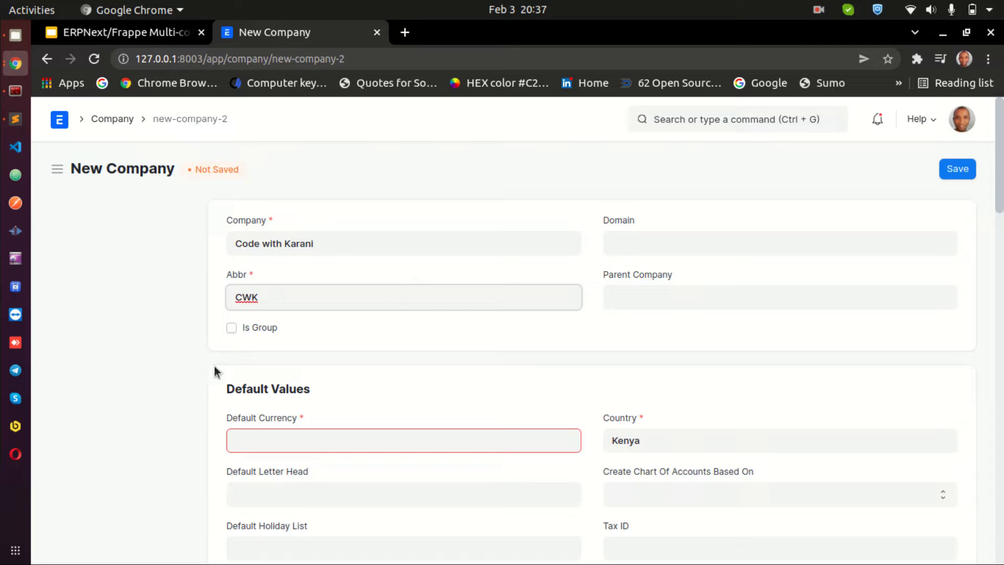
left_click(231, 328)
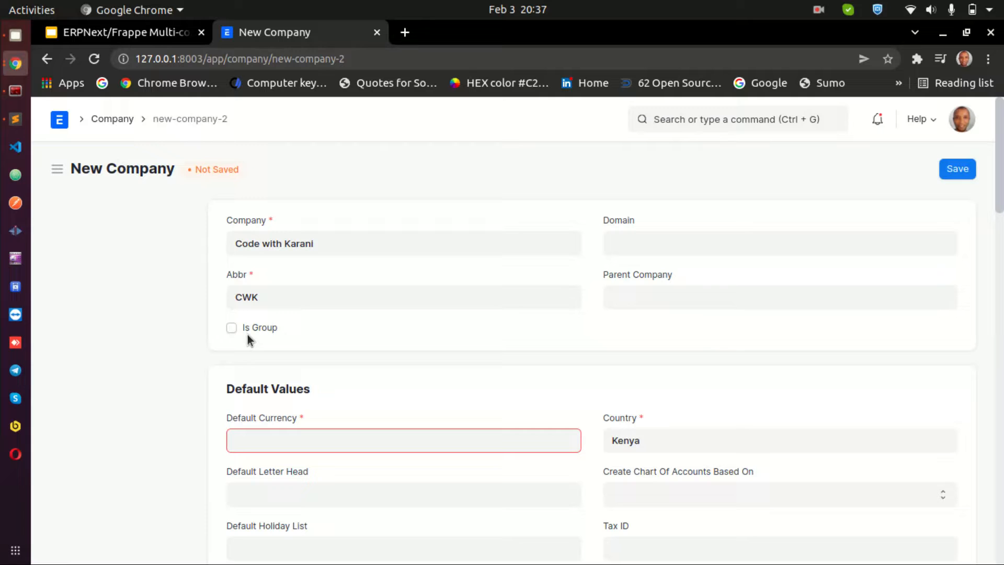
Switch to the presentation and insert a new slide after the last one
left_click(142, 32)
right_click(142, 361)
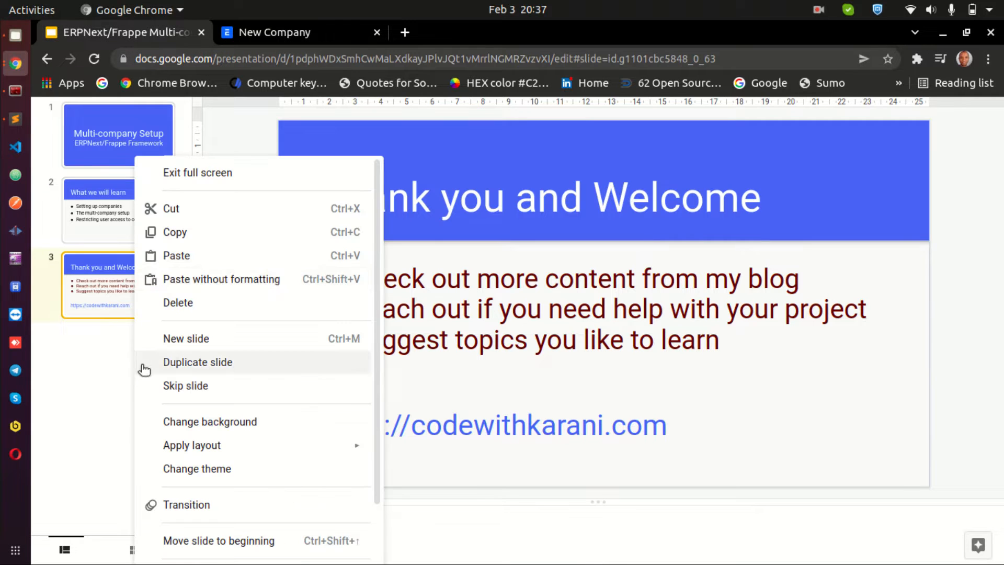
left_click(196, 343)
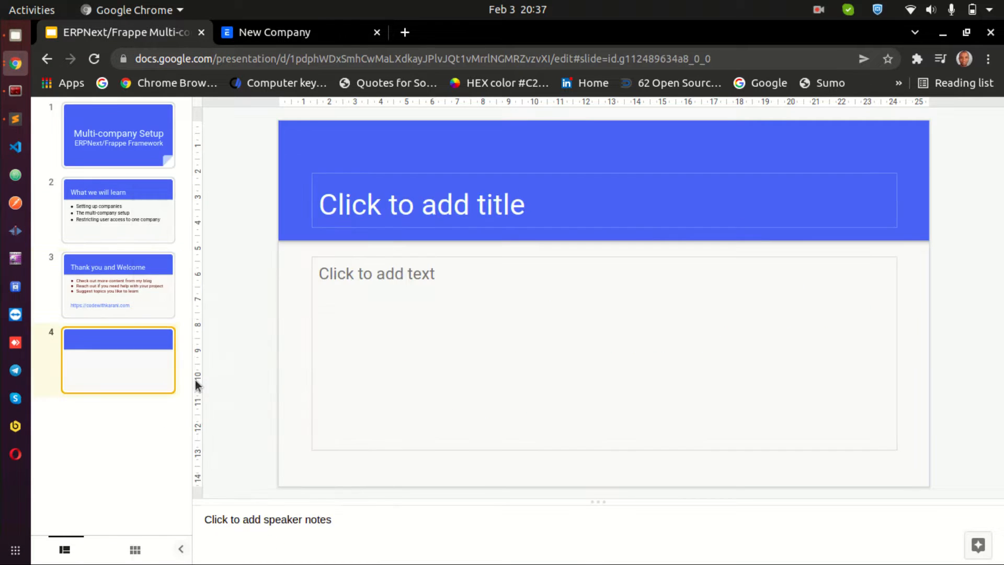
Write "Sister Companies - Same level" as the first line of the new slide's body
left_click(452, 264)
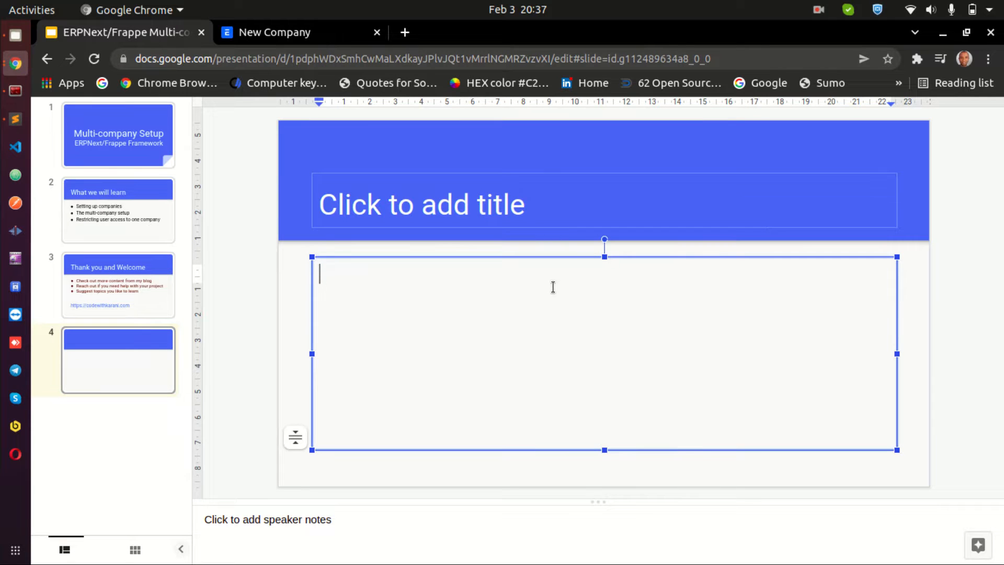
type("Sister Companie")
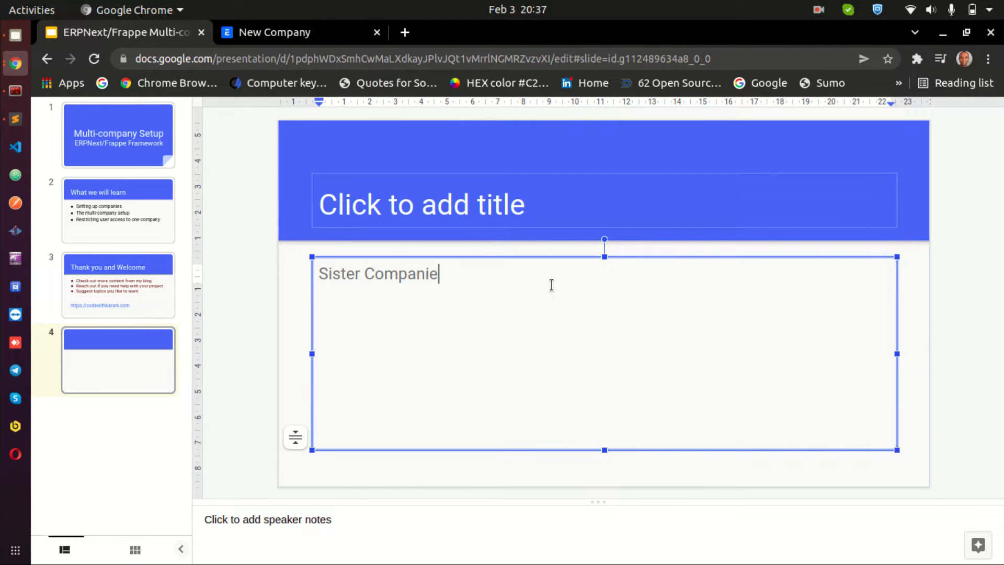
type("s - Same level")
key("Return")
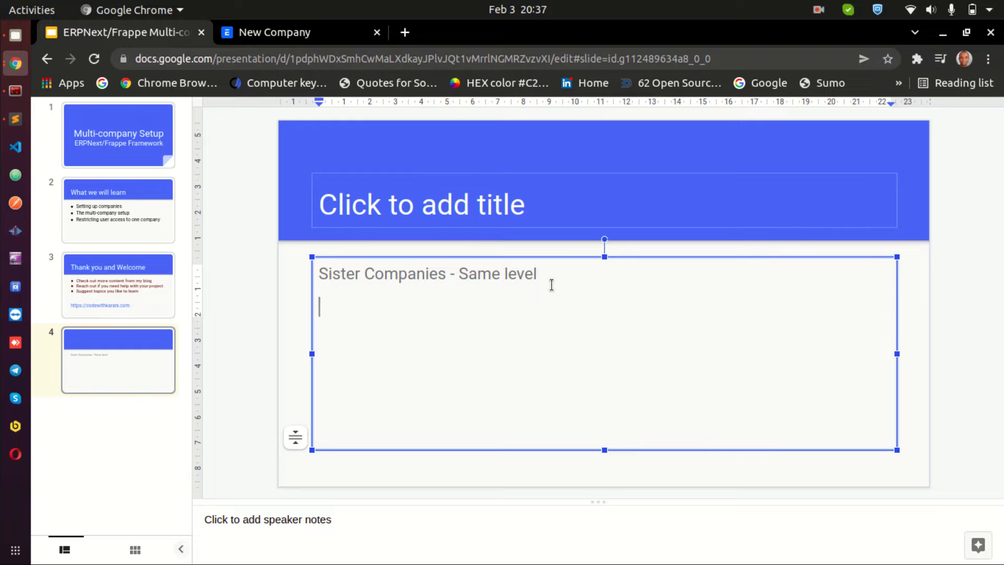
Add a second line reading "Parent - Child Companies"
type("Parent - Child ")
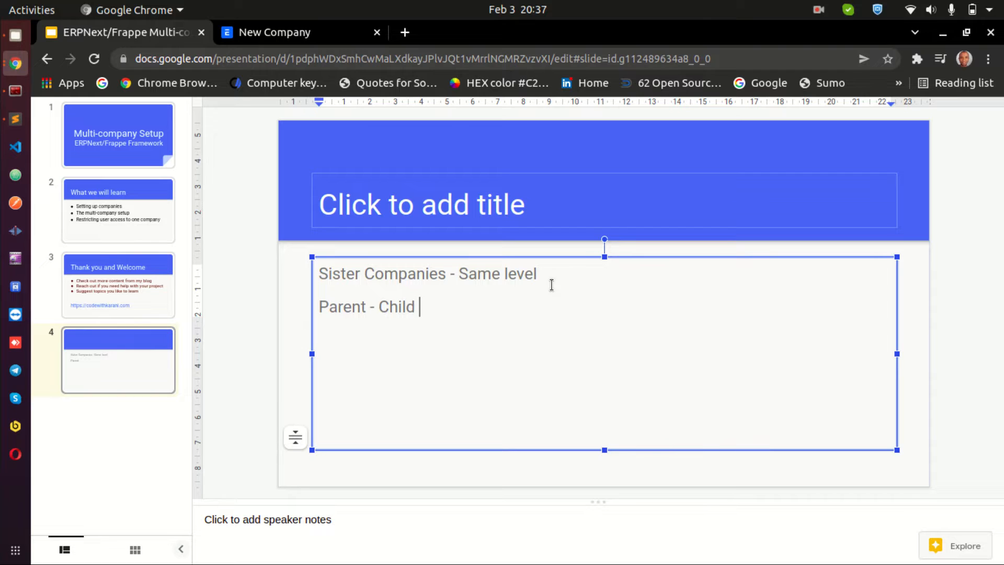
type("Cmo")
key("BackSpace")
key("BackSpace")
type("ompanies")
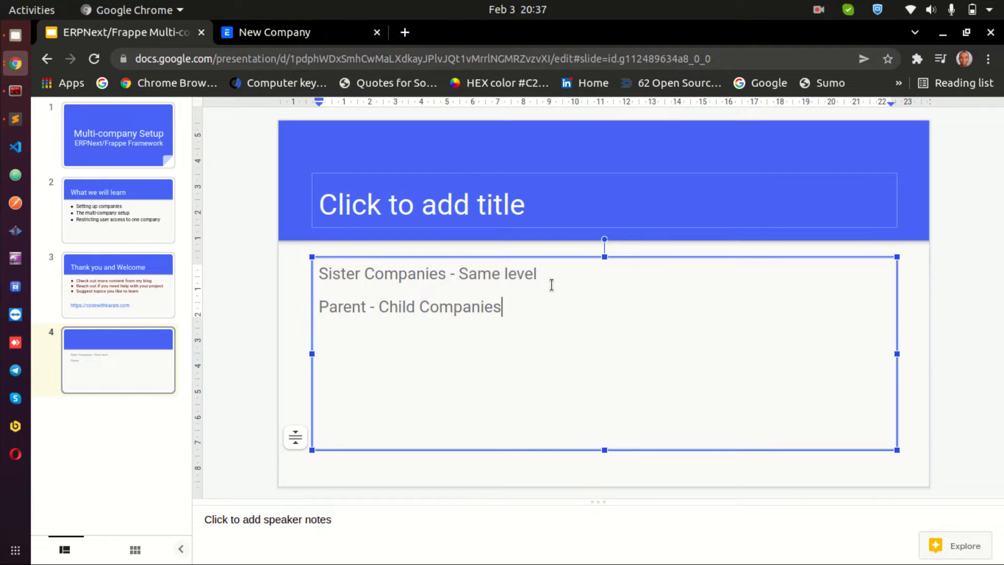
type(" -")
Add a third line "Combination of both" and highlight the Sister Companies line
key("Return")
key("BackSpace")
type("Combination of both")
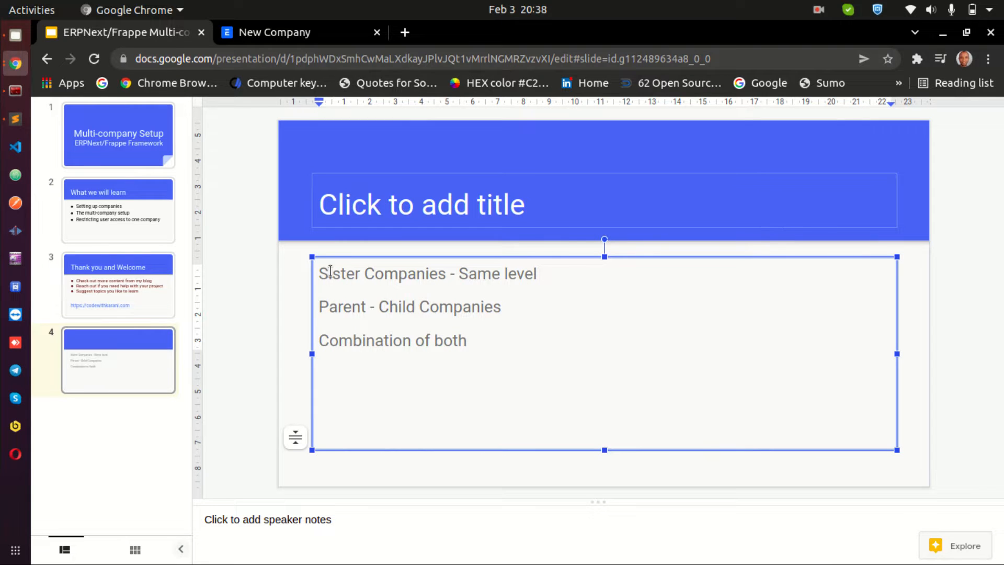
left_click_drag(318, 271, 522, 271)
Return to the new company form and set the Default Currency to KES
left_click(292, 32)
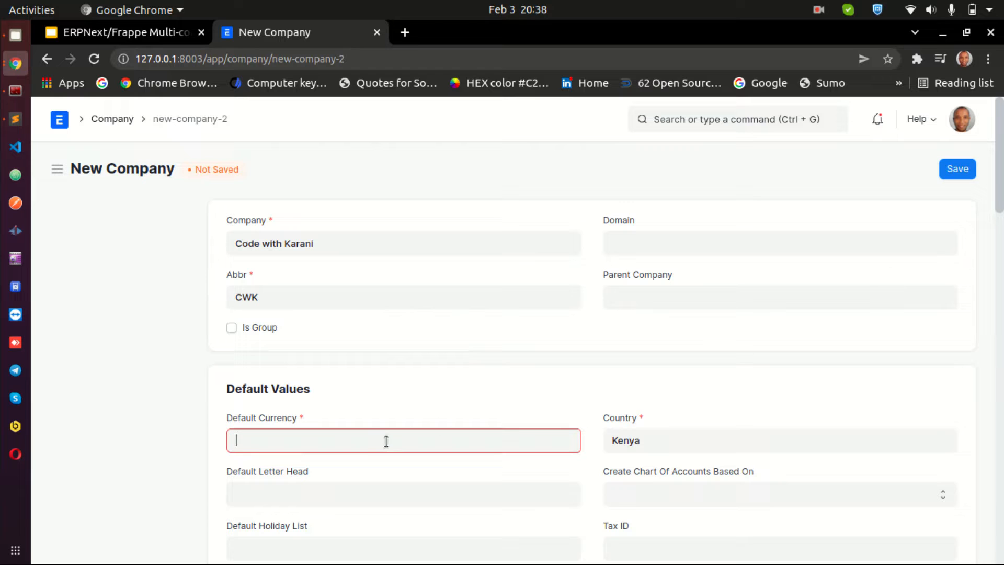
scroll(374, 440, "down", 1)
left_click(368, 416)
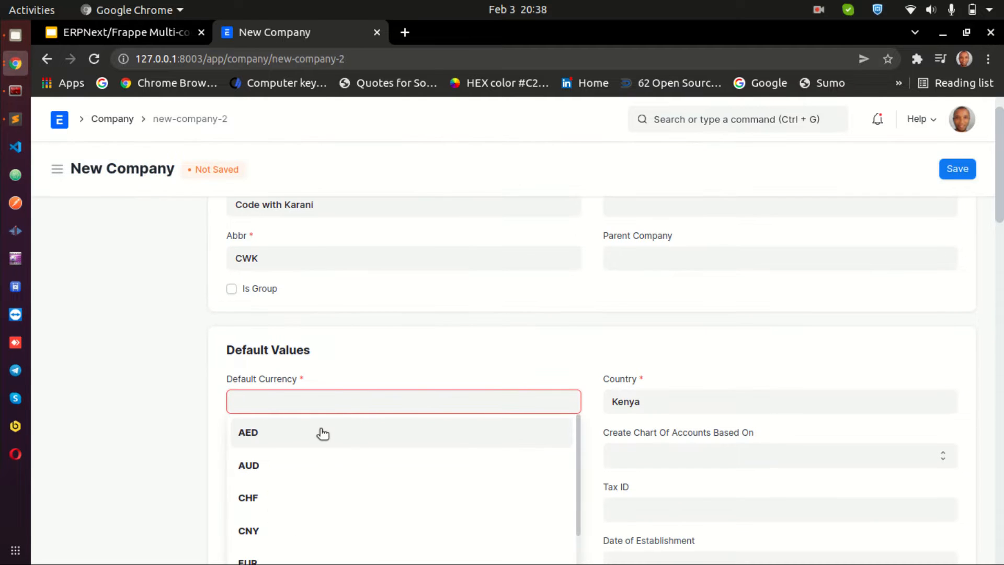
type("kes")
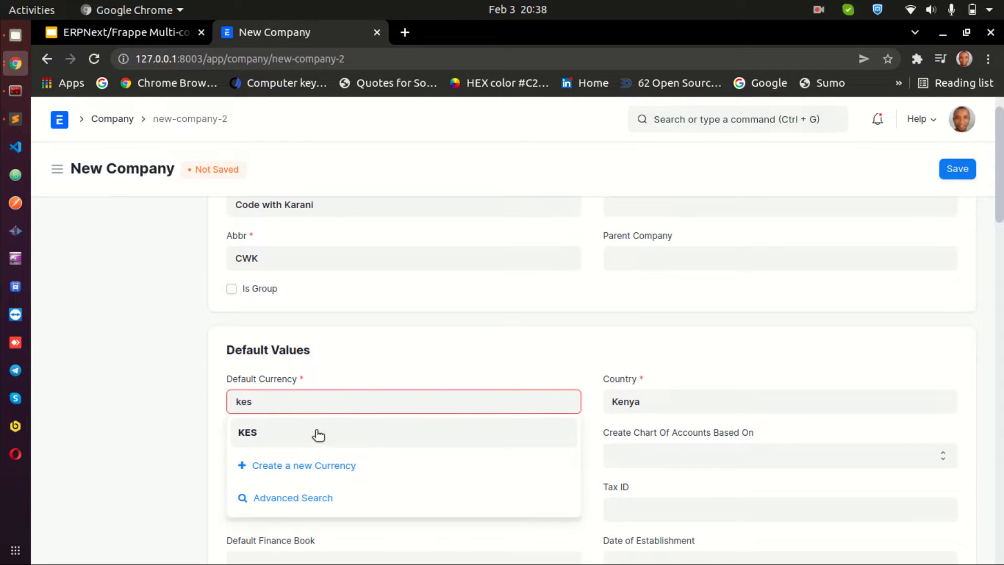
left_click(318, 431)
Scroll through the new company form's default values and accounts settings, then go back to the Company list
scroll(811, 296, "down", 6)
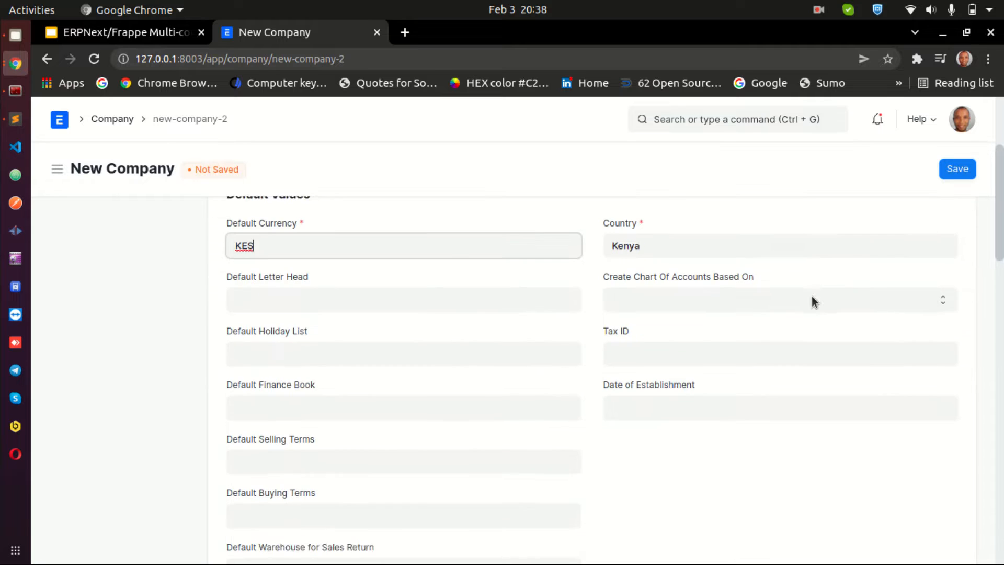
scroll(811, 300, "up", 7)
scroll(523, 366, "down", 1)
scroll(591, 314, "down", 15)
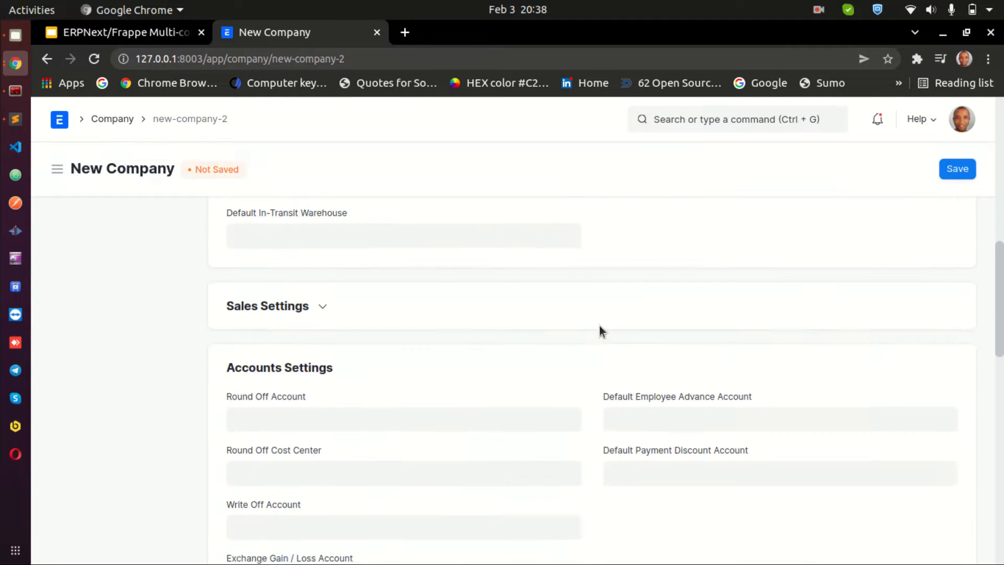
scroll(595, 335, "up", 15)
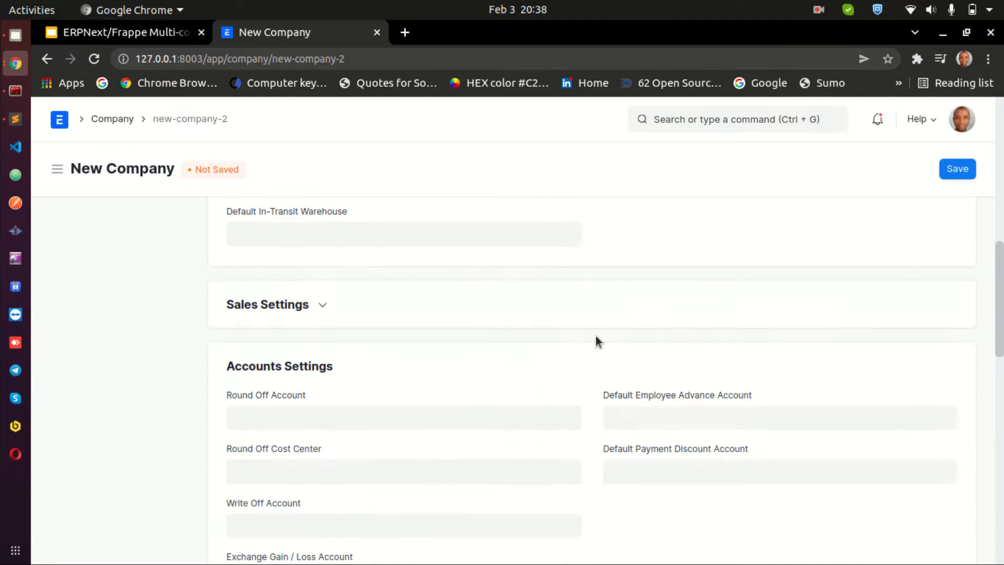
scroll(596, 341, "down", 8)
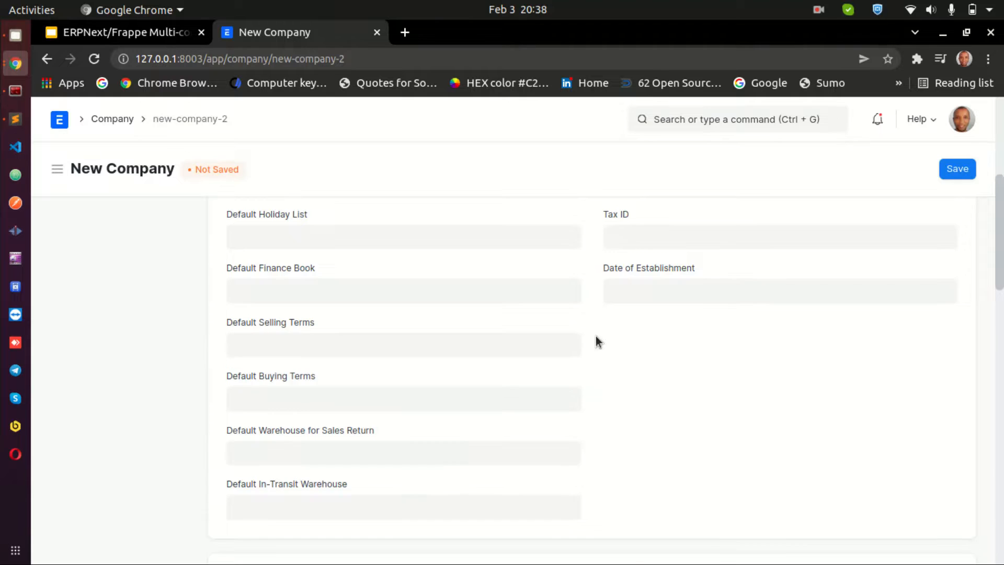
scroll(595, 342, "down", 3)
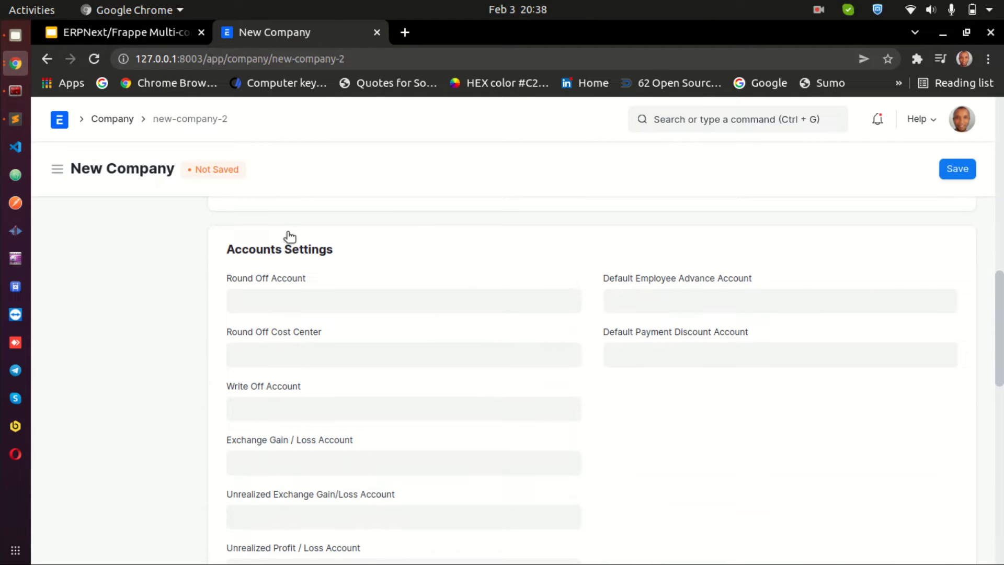
scroll(588, 279, "down", 1)
left_click(455, 258)
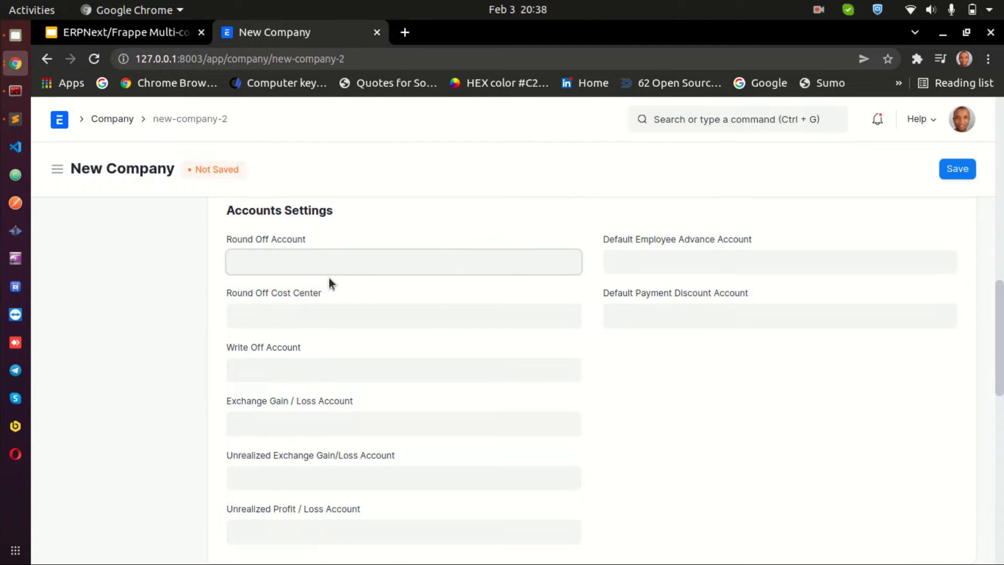
left_click(162, 344)
scroll(595, 437, "up", 15)
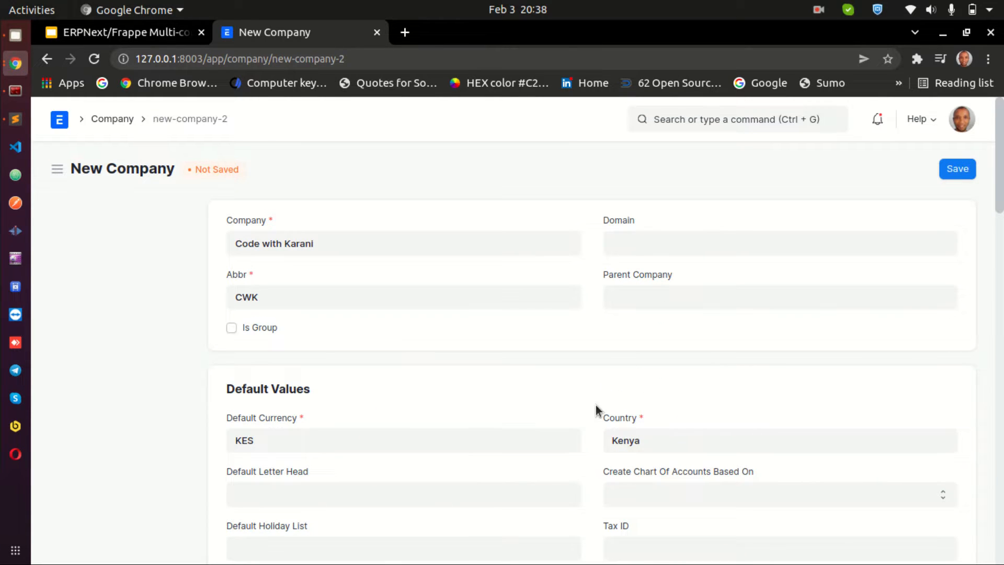
scroll(596, 411, "down", 7)
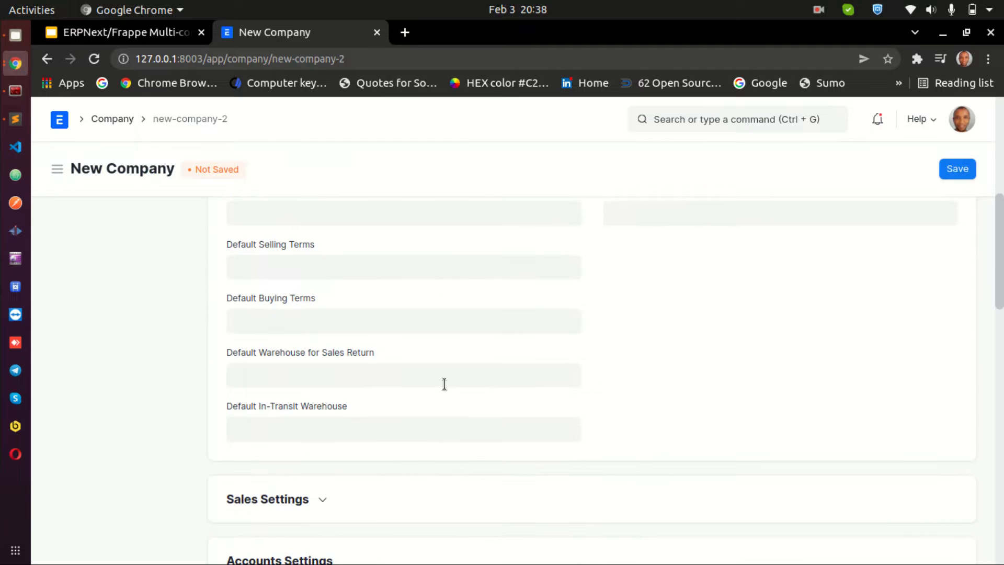
scroll(444, 384, "up", 5)
scroll(447, 385, "up", 3)
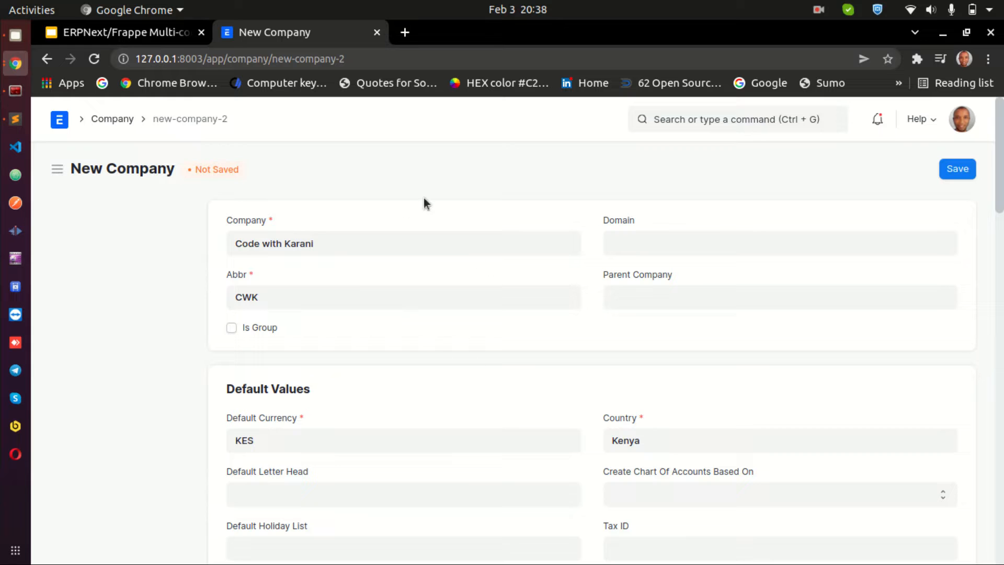
left_click(110, 118)
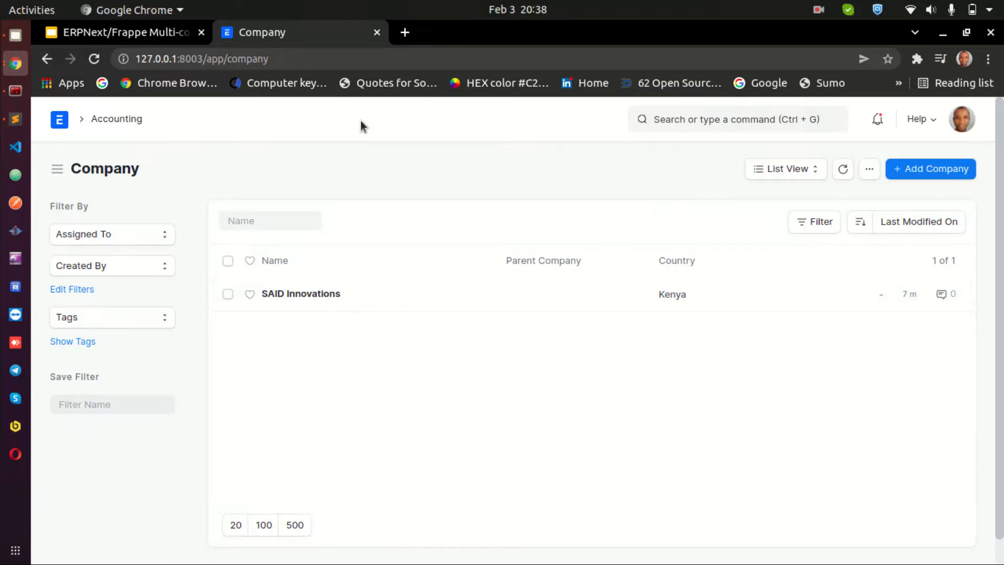
Switch to the slide and highlight the "Parent - Child Companies" line
left_click(135, 34)
left_click(382, 306)
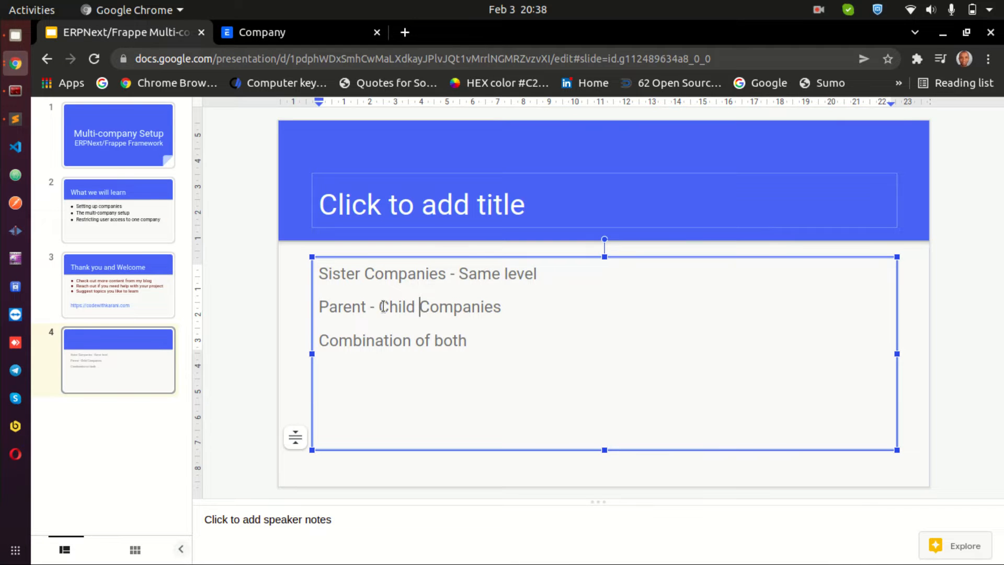
left_click_drag(328, 306, 453, 309)
left_click(377, 308)
left_click(455, 308)
Open the SAID Innovations company, mark it as a group company, and save it
left_click(306, 31)
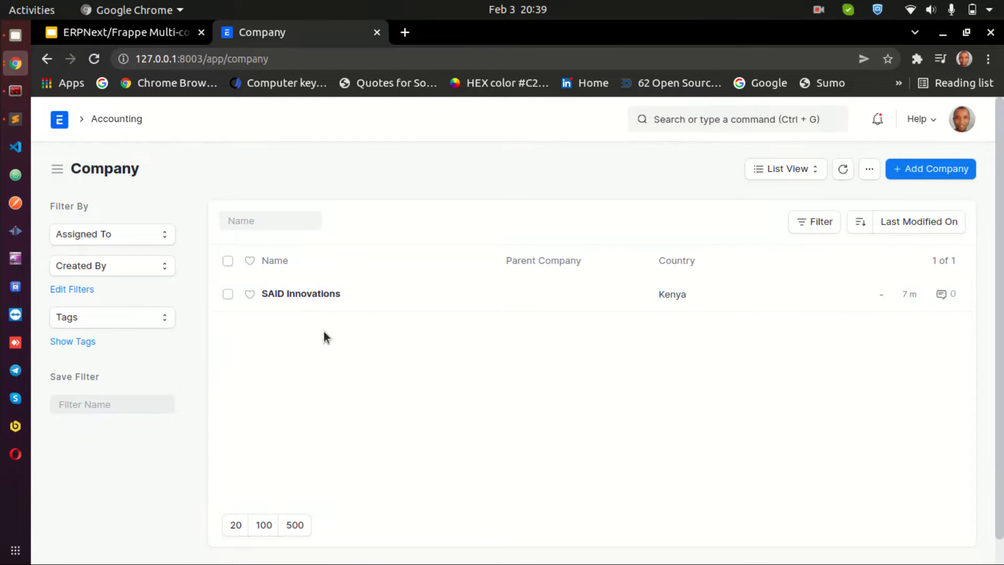
left_click(315, 295)
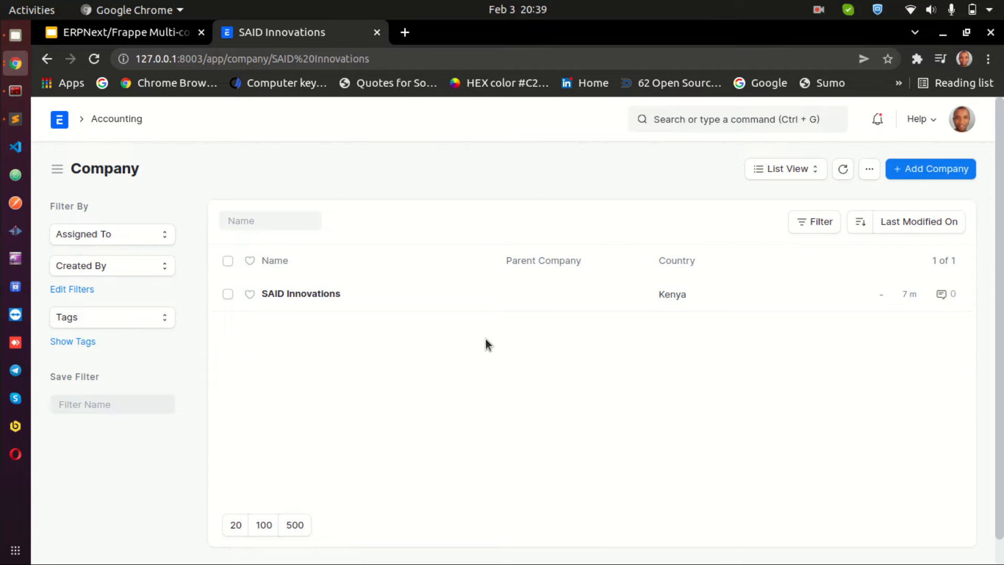
scroll(403, 372, "down", 2)
scroll(403, 372, "up", 3)
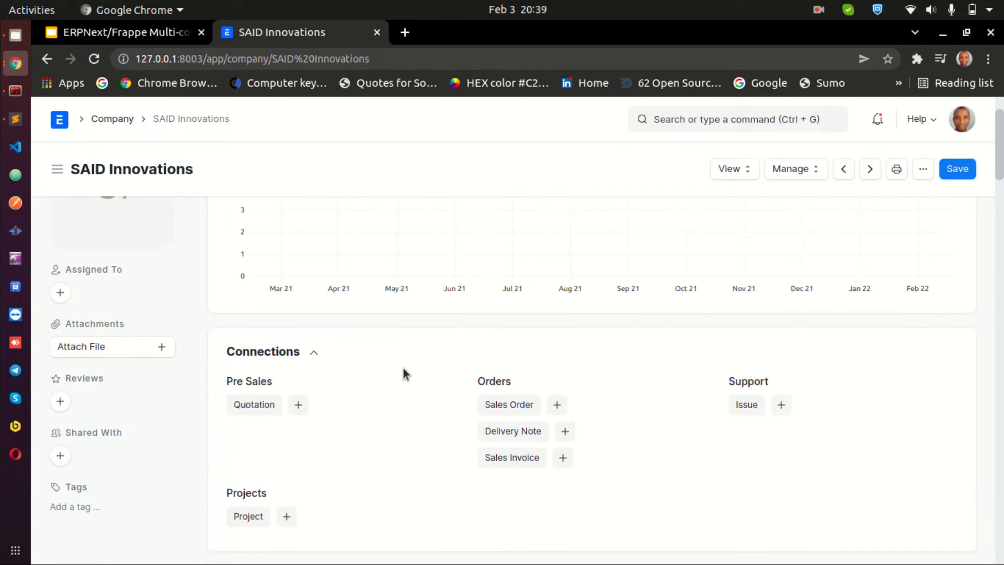
scroll(400, 372, "down", 5)
scroll(397, 372, "down", 1)
left_click(232, 291)
scroll(533, 370, "up", 1)
left_click(957, 169)
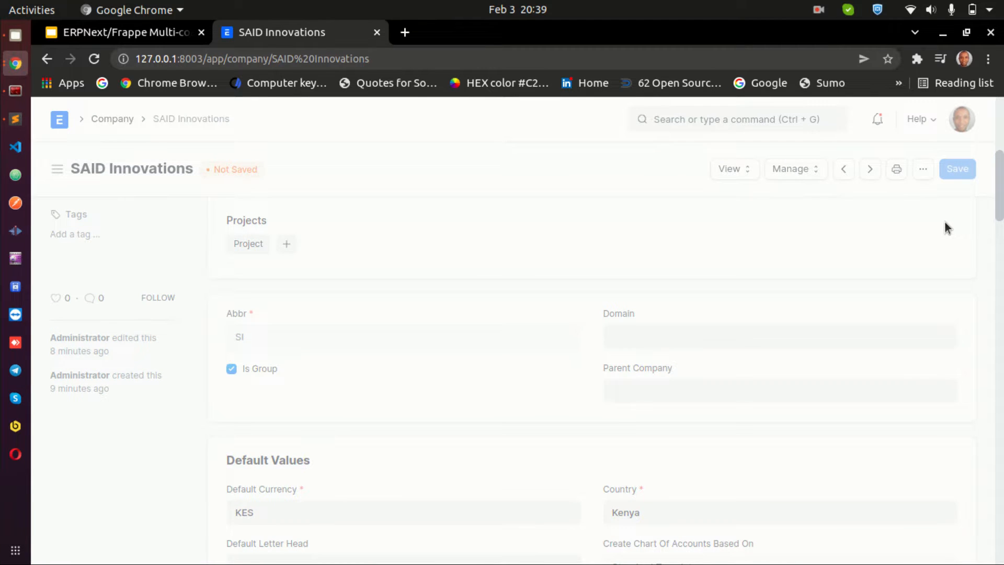
Start a new company, pick SAID Innovations as its Parent Company, then clear the Parent Company field
scroll(944, 235, "down", 1)
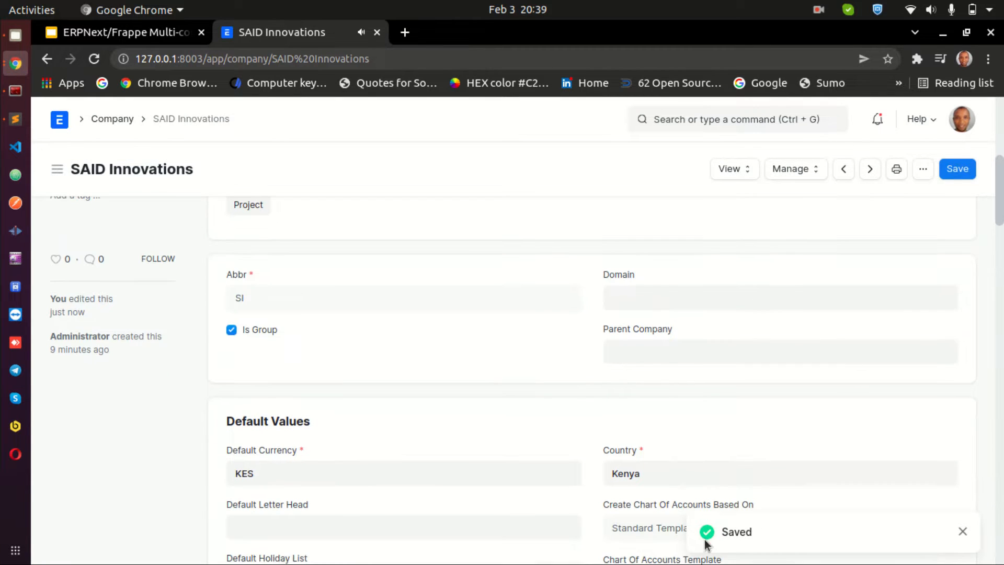
scroll(314, 283, "up", 2)
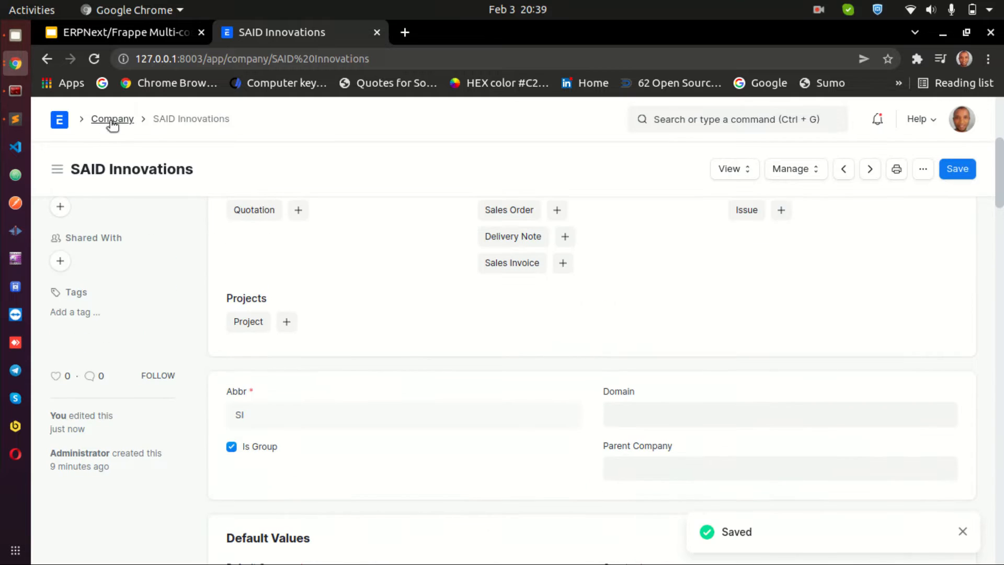
left_click(111, 124)
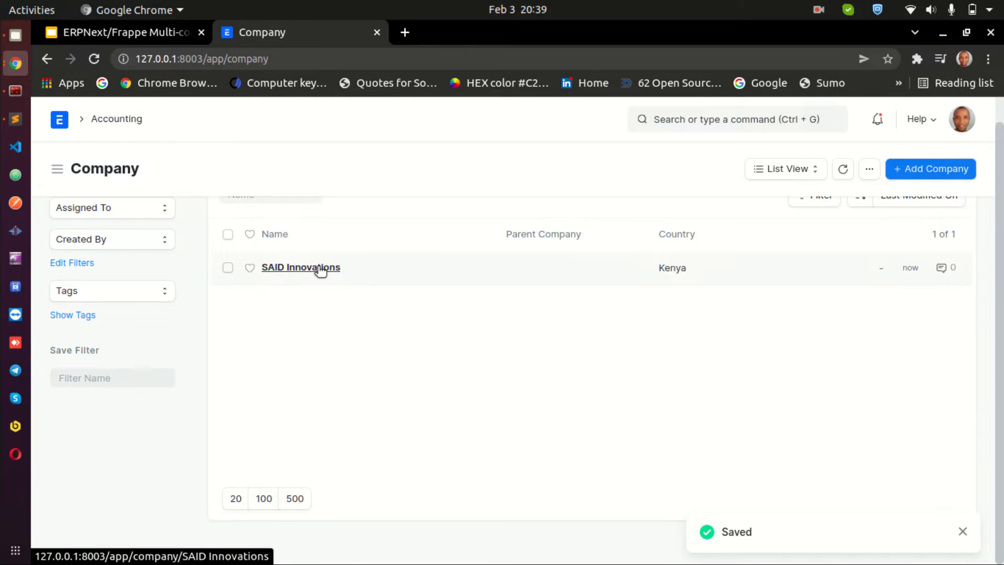
left_click(938, 177)
left_click(643, 296)
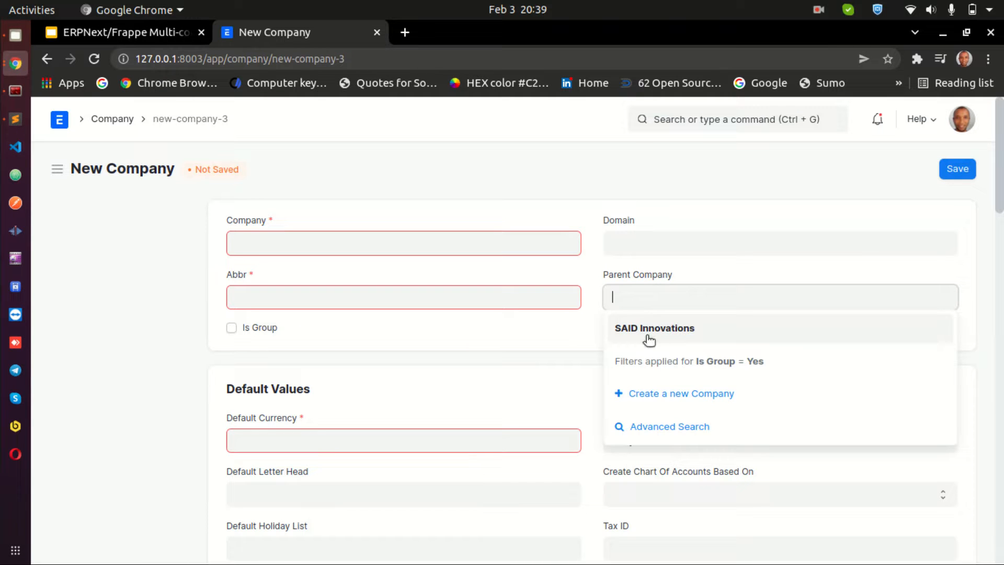
left_click(649, 334)
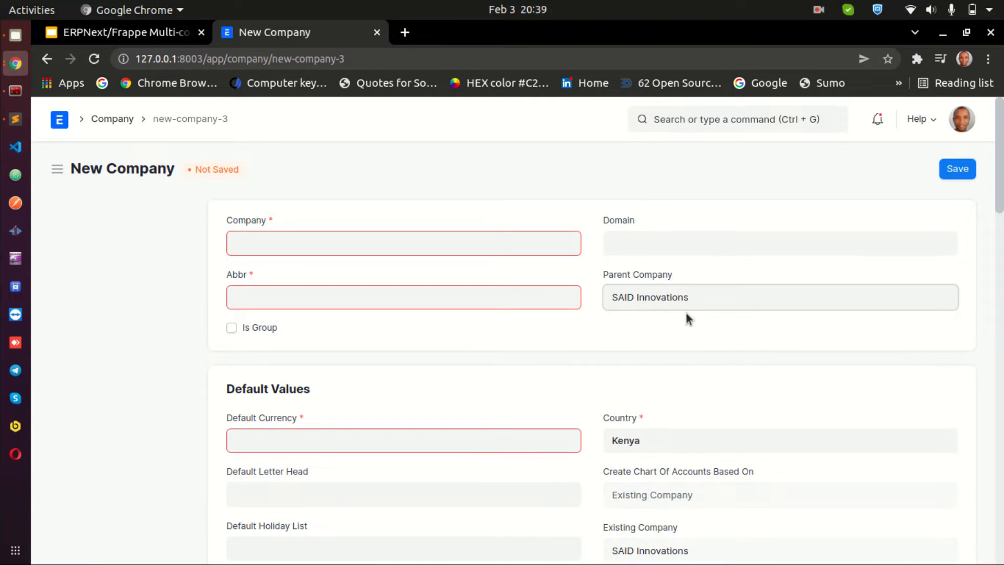
triple_click(661, 299)
key("BackSpace")
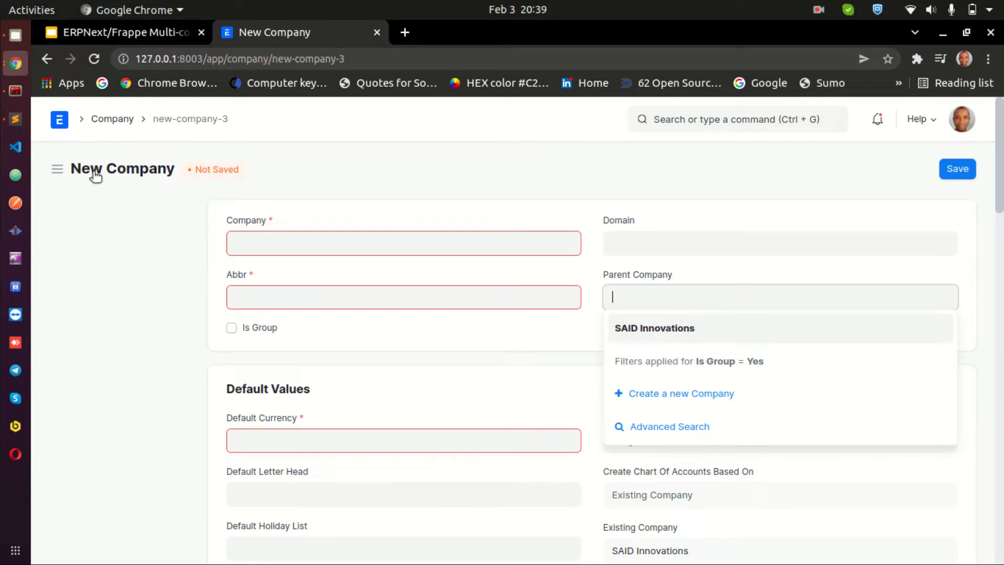
Reopen SAID Innovations, untick Is Group, and save the company
left_click(110, 116)
left_click(288, 286)
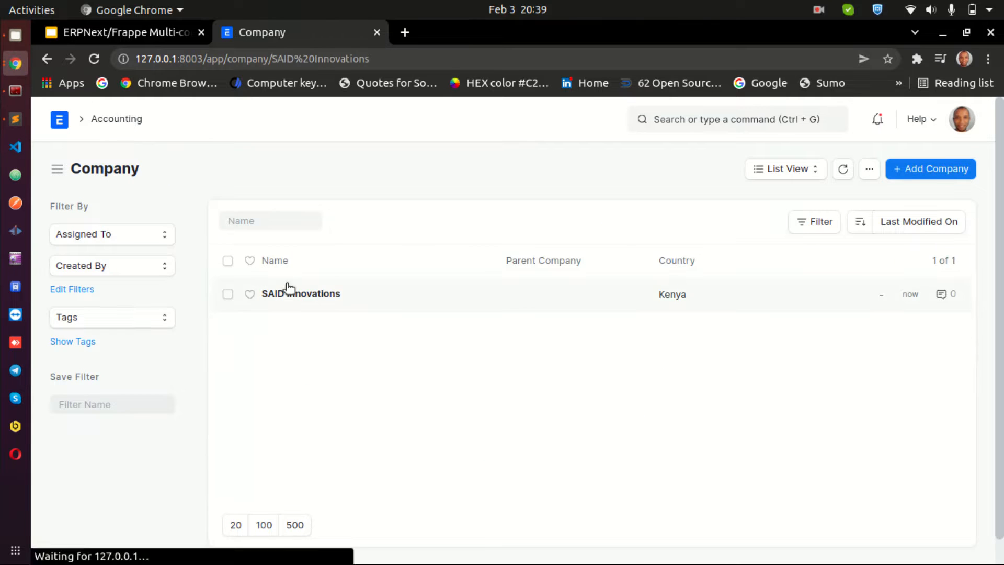
scroll(382, 402, "down", 6)
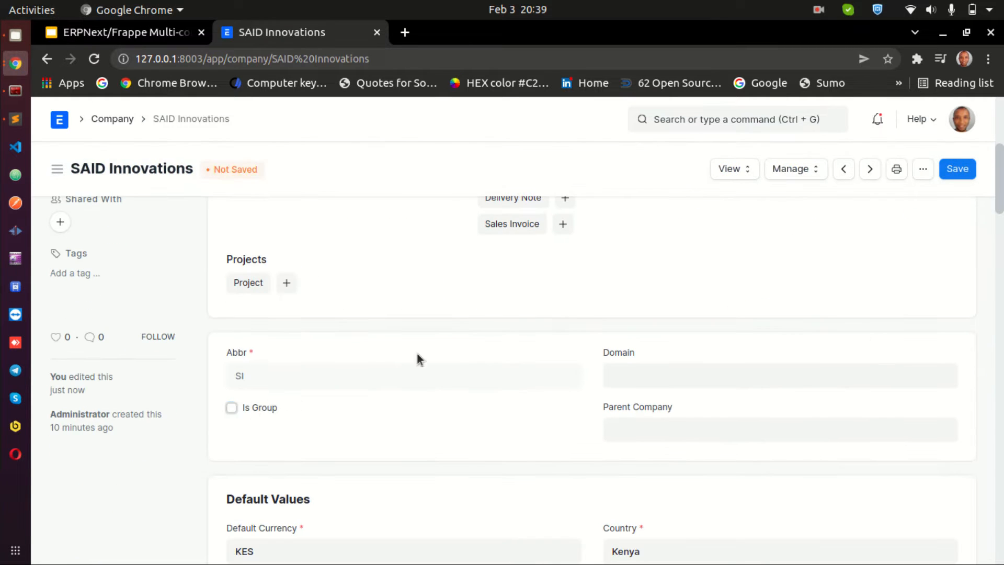
left_click(955, 170)
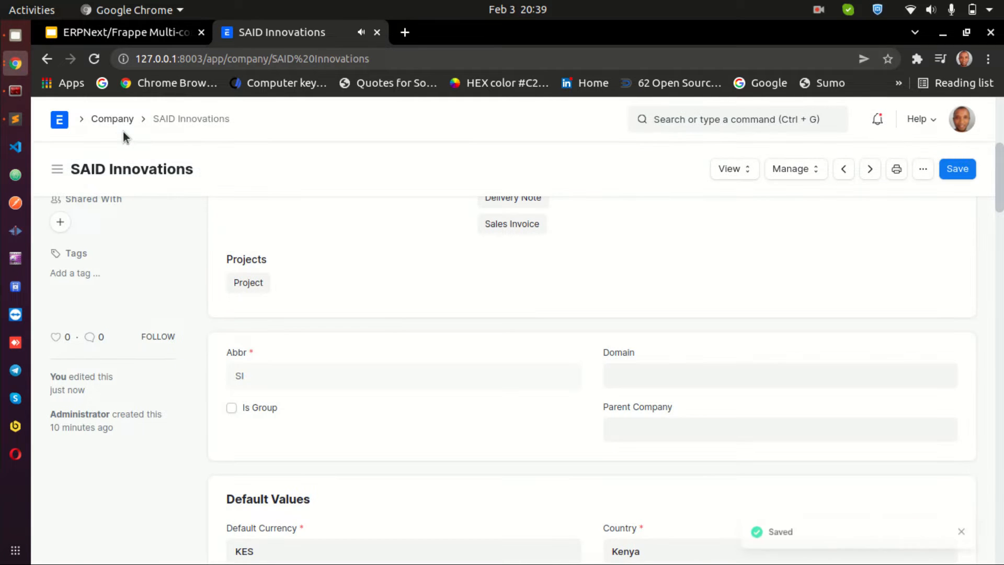
Start another new company and open the Parent Company options, then return to the Company list
left_click(117, 120)
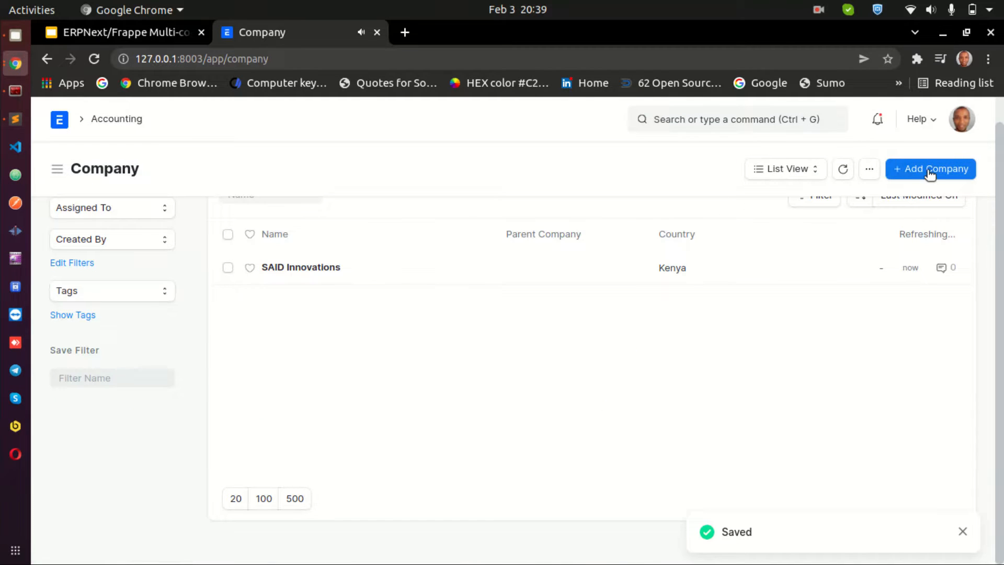
left_click(929, 170)
left_click(659, 299)
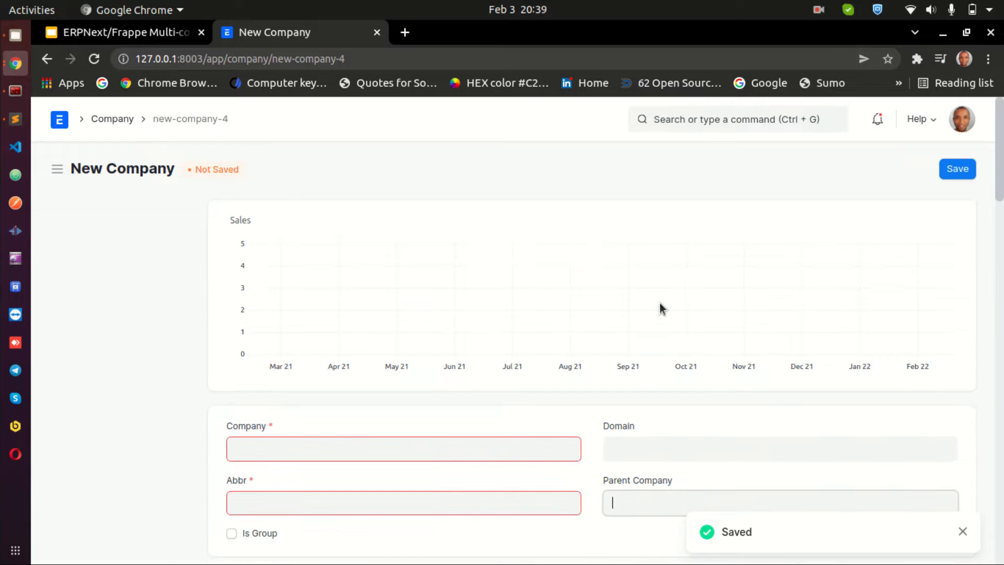
scroll(685, 374, "down", 3)
left_click(686, 375)
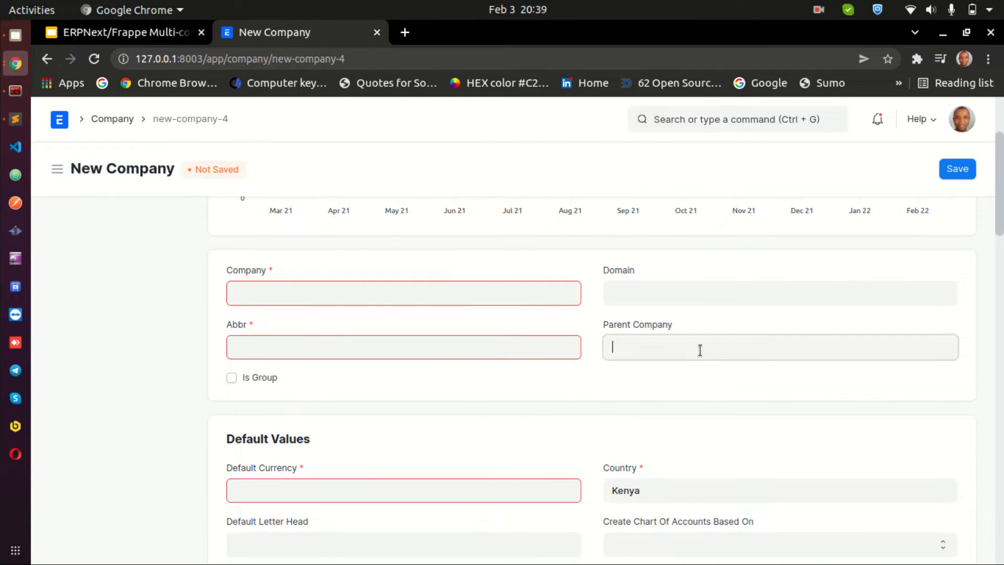
left_click(700, 350)
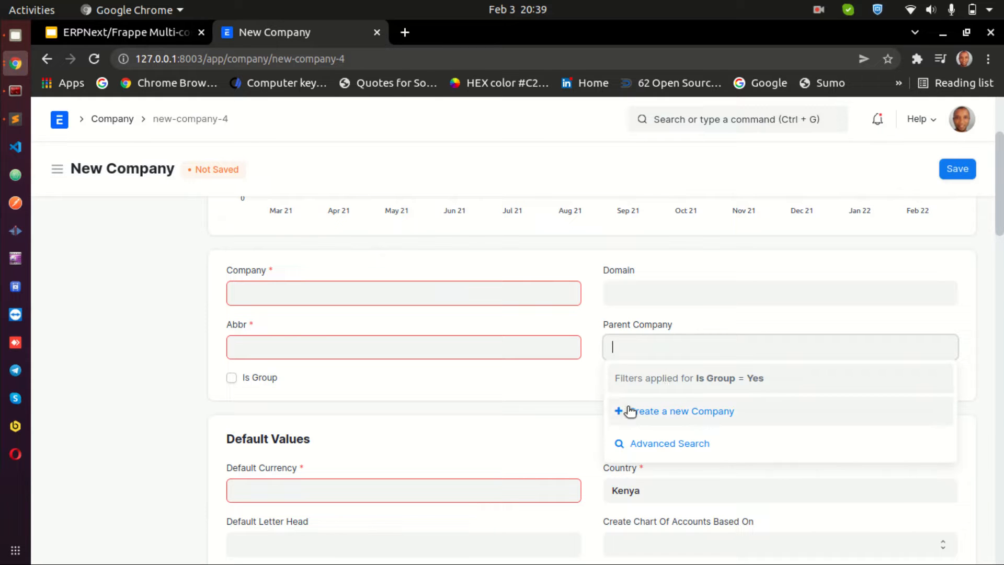
left_click(100, 119)
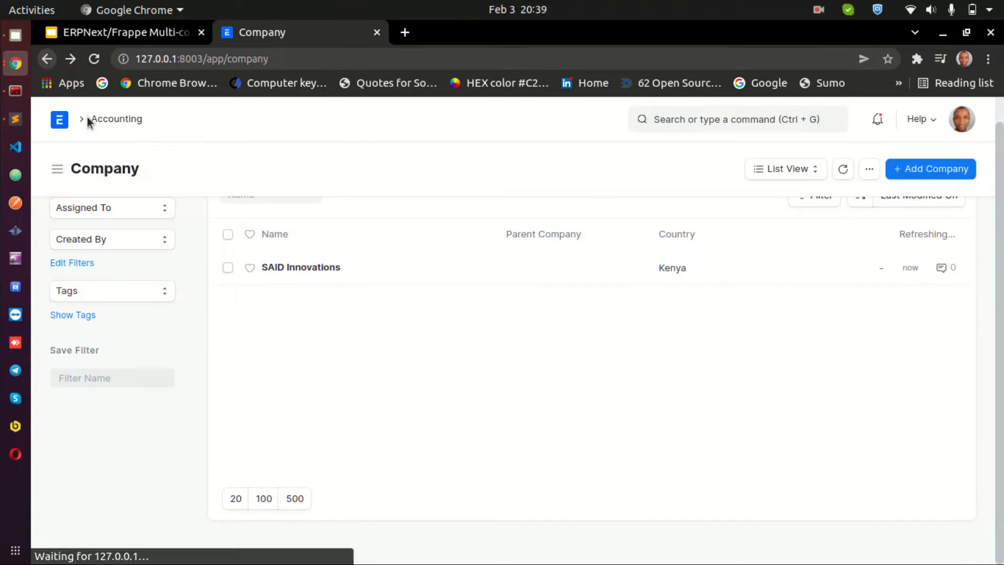
Open SAID Innovations, tick Is Group, and save the company
left_click(317, 266)
scroll(383, 365, "down", 8)
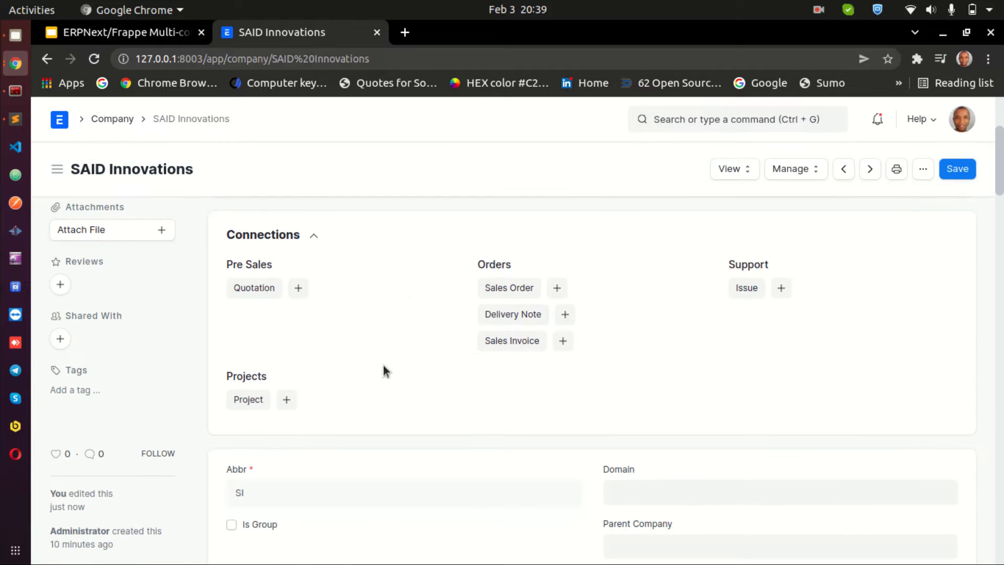
left_click(260, 291)
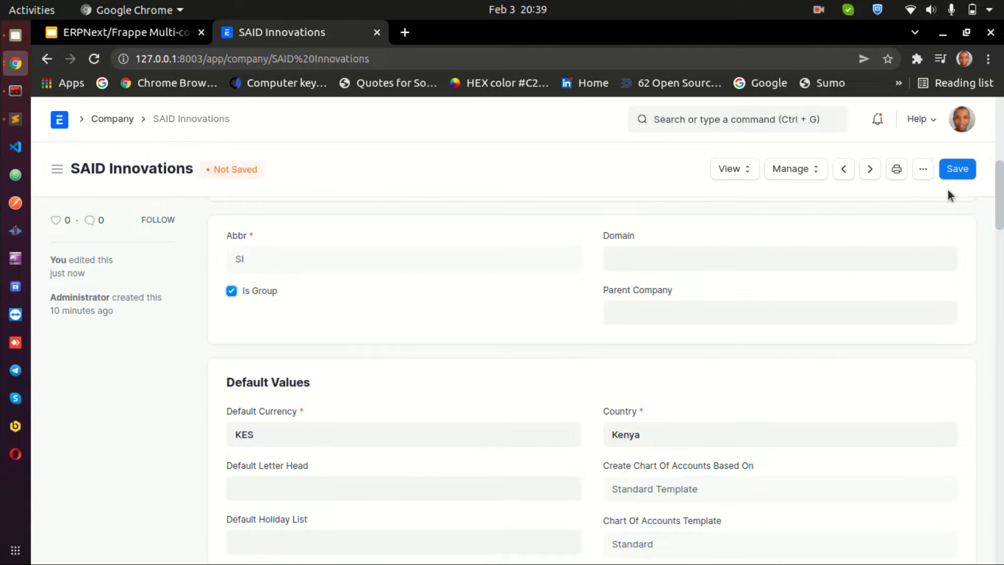
left_click(954, 171)
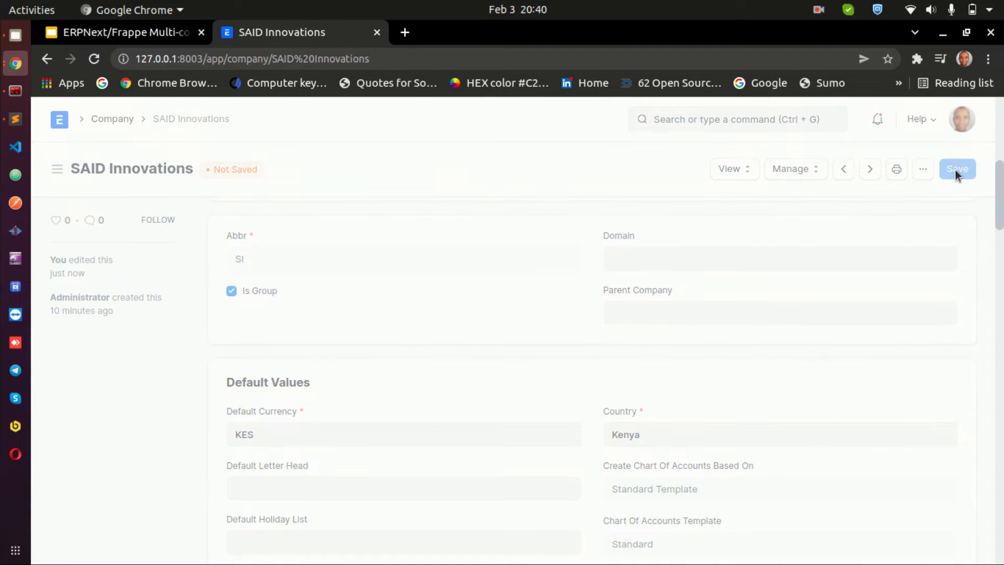
Add a new company named Code with Karani with the abbreviation CWK
left_click(112, 119)
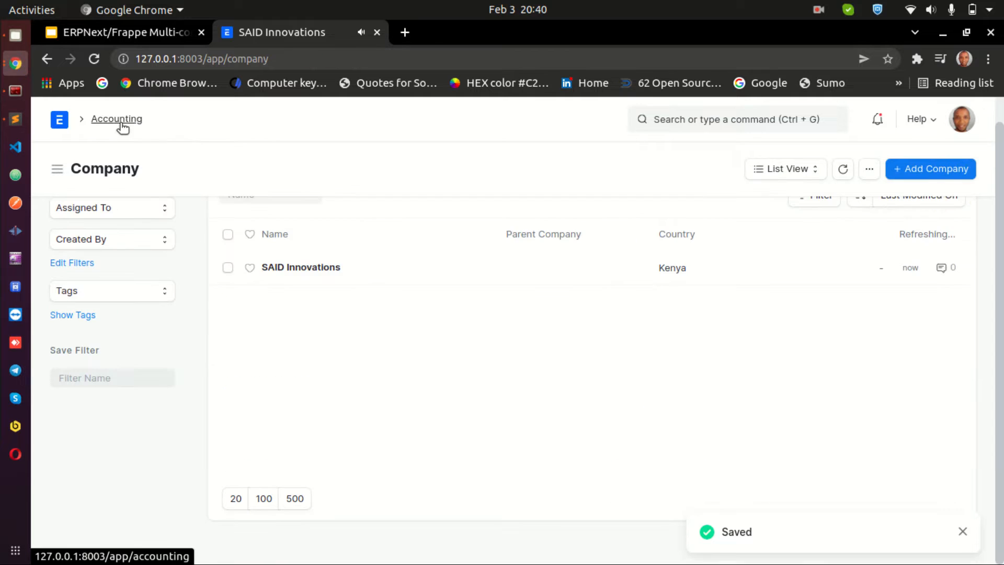
left_click(925, 168)
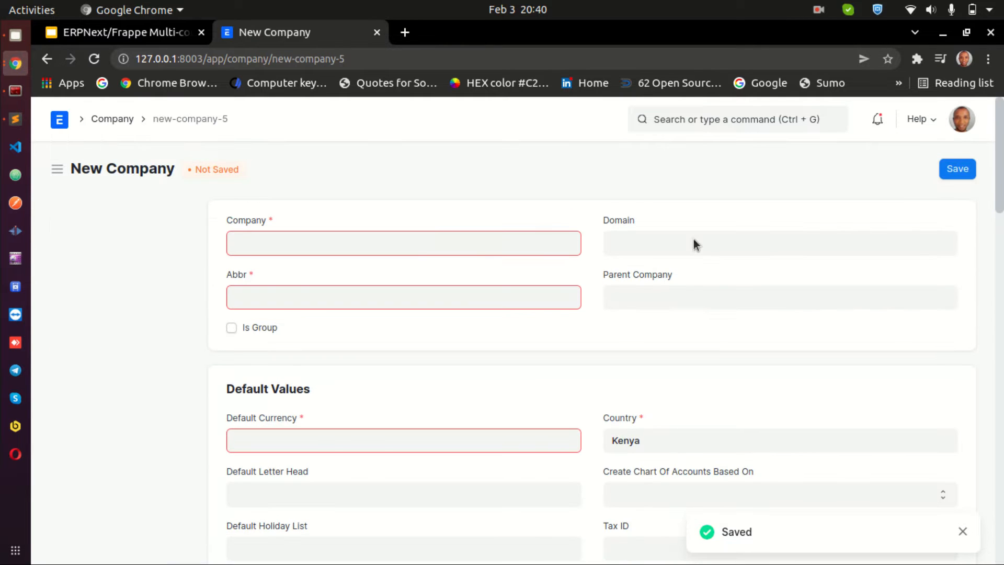
type("Code WIT")
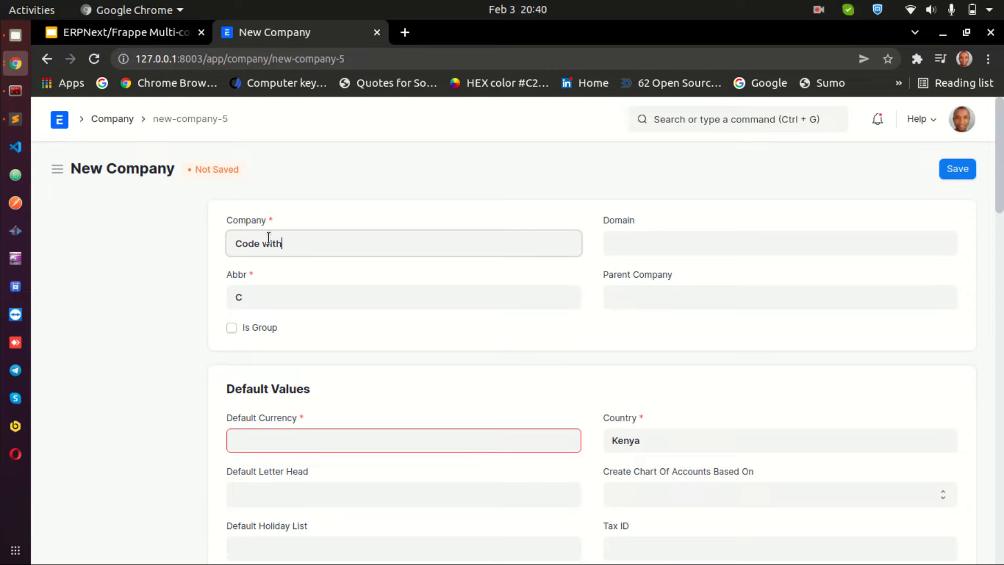
type("h Karani")
key("Tab")
type("CwK")
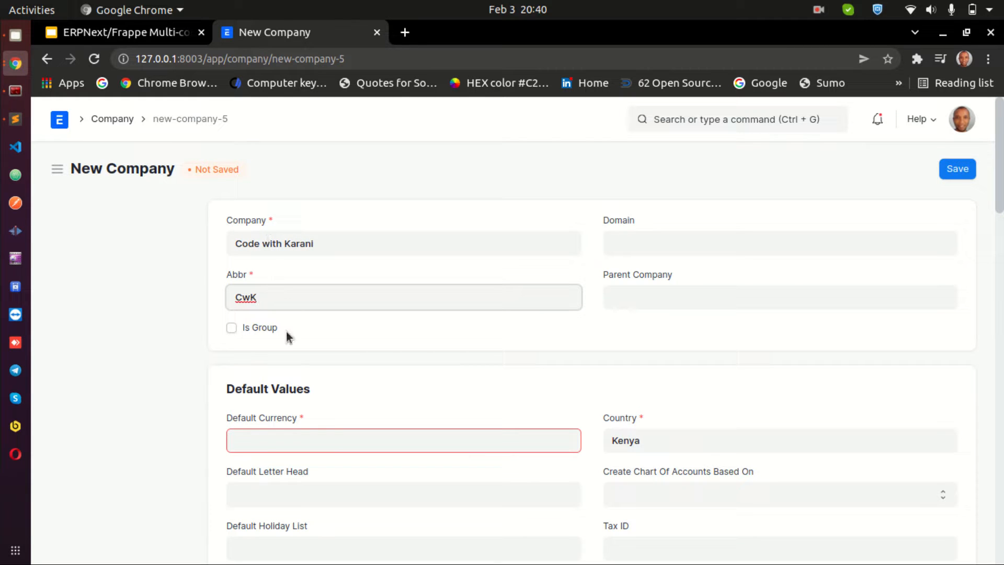
key("BackSpace")
type("W")
Set the Parent Company to SAID Innovations and the Default Currency to KES, then save
left_click(652, 296)
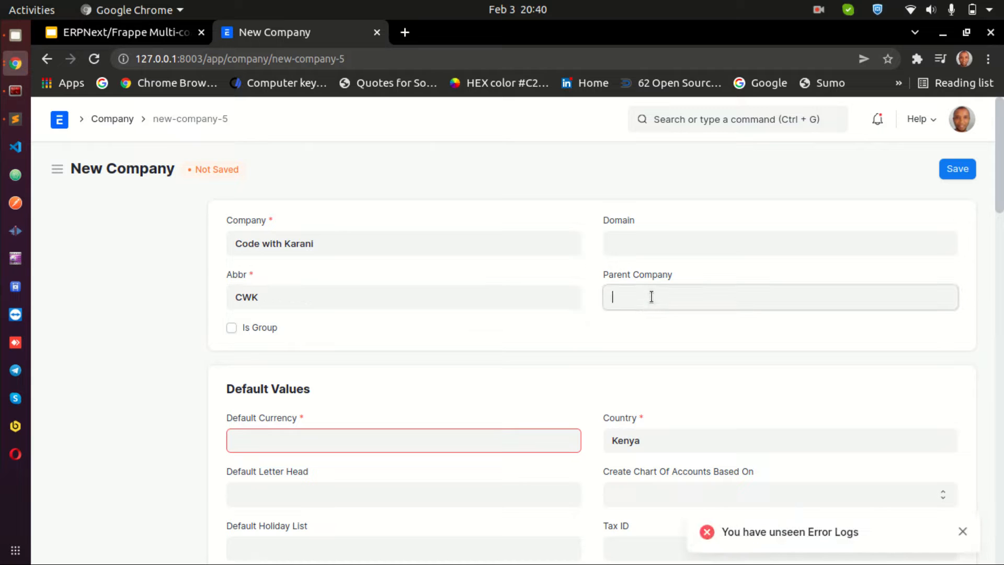
left_click(626, 326)
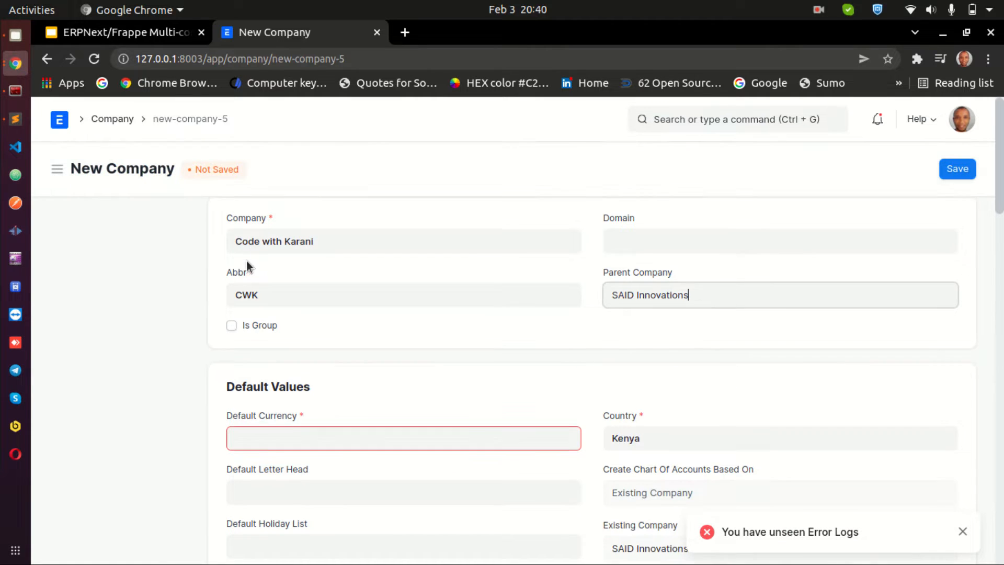
scroll(288, 253, "down", 2)
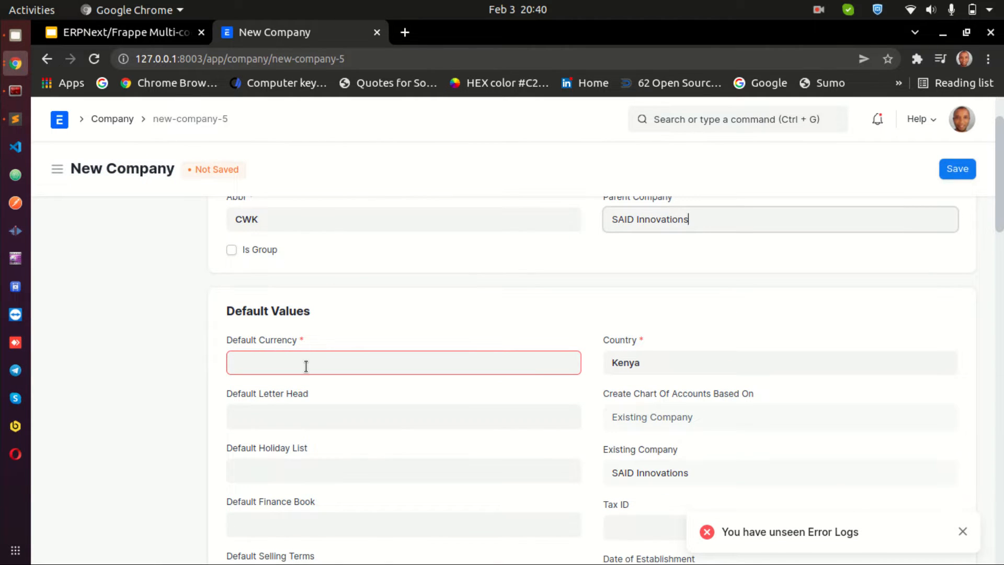
scroll(540, 290, "down", 1)
left_click(511, 313)
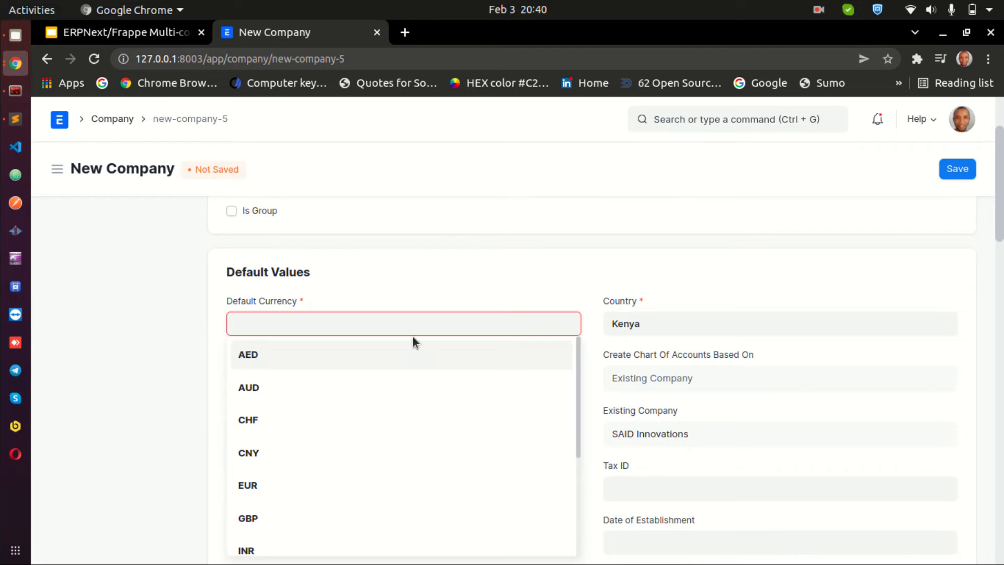
type("kes")
left_click(320, 355)
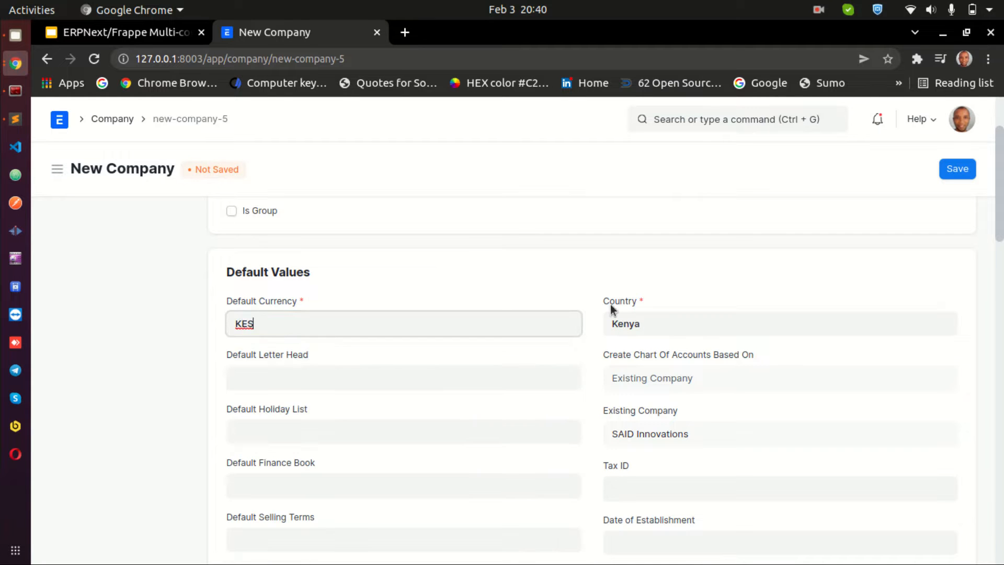
left_click(967, 168)
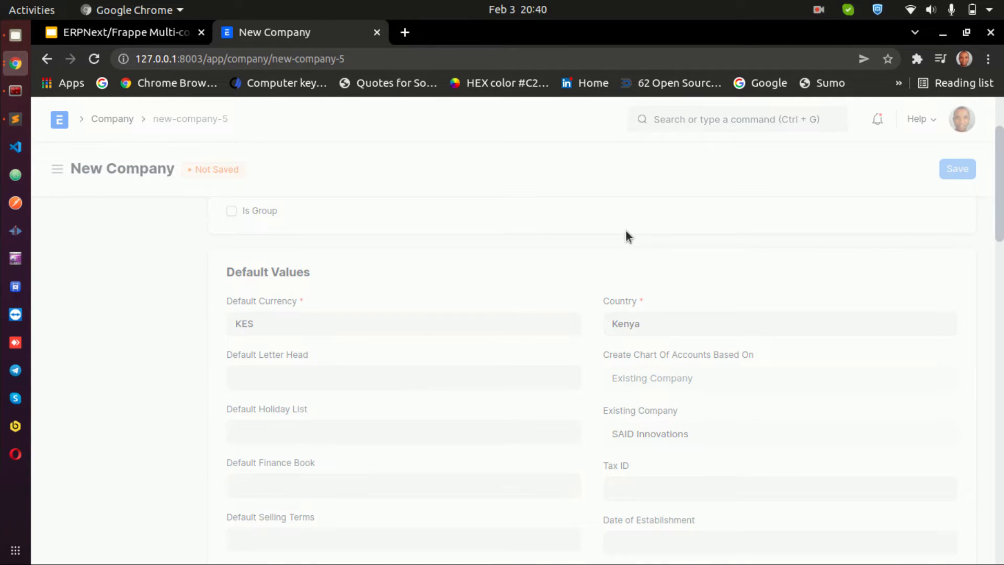
scroll(636, 266, "down", 6)
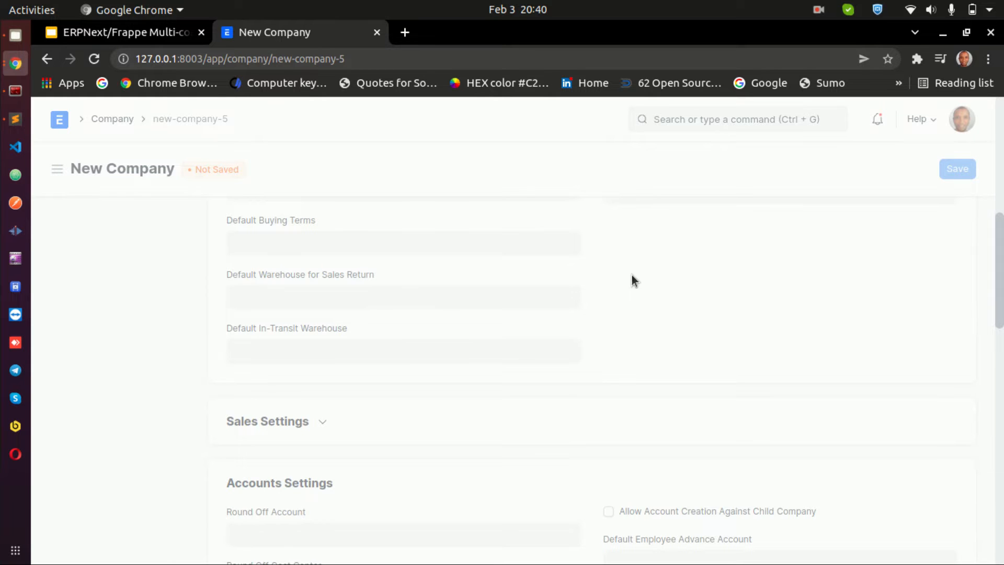
scroll(427, 374, "up", 6)
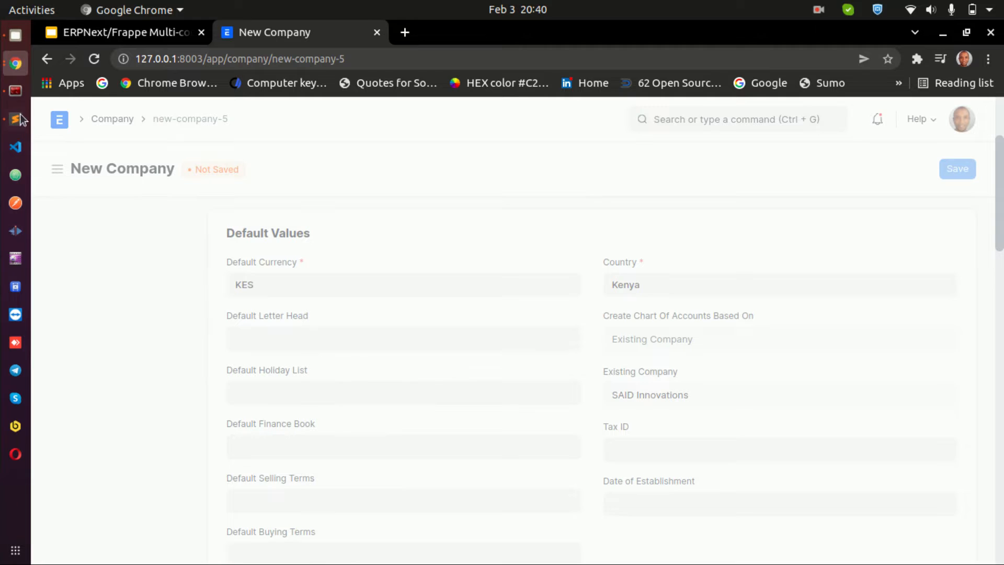
left_click(16, 92)
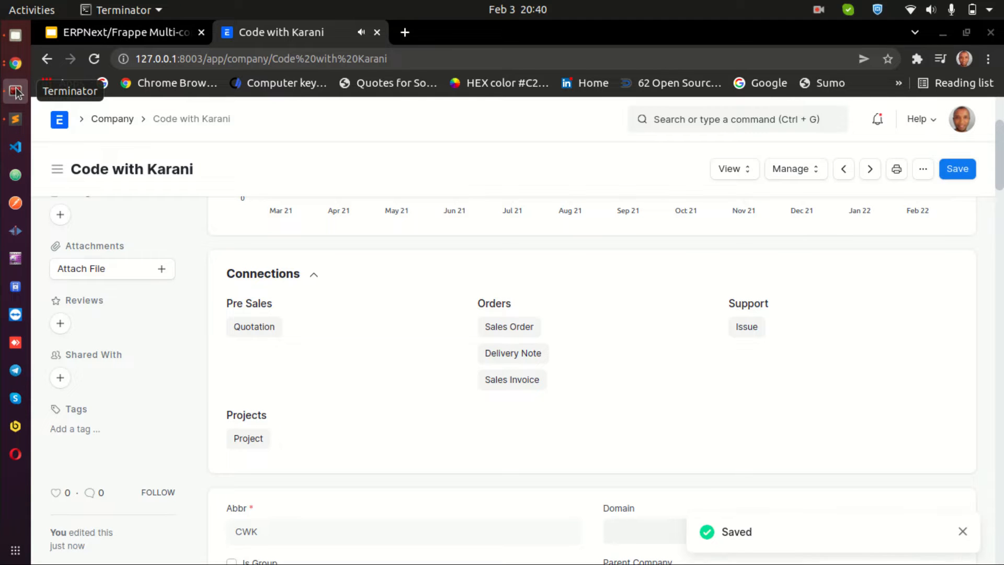
left_click(18, 63)
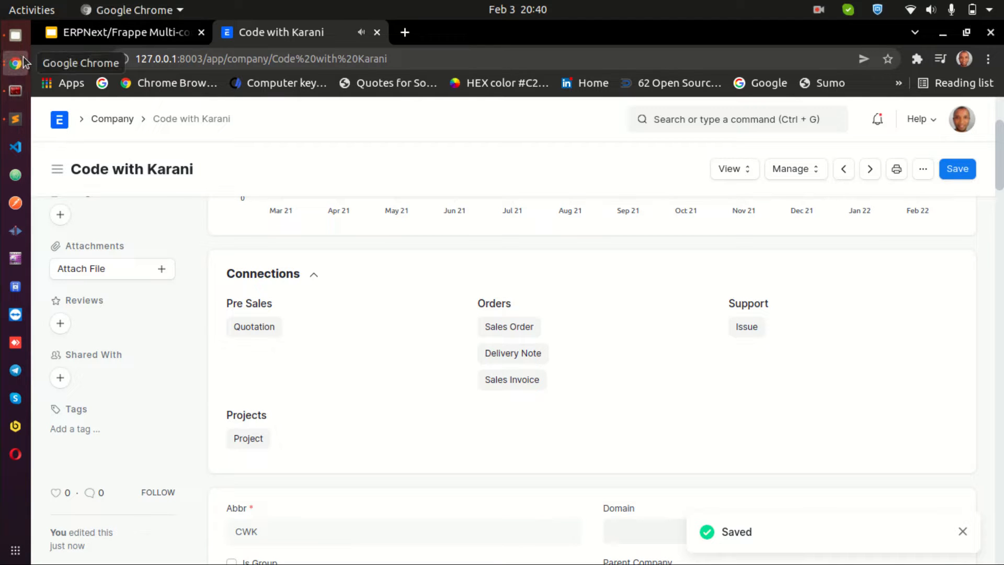
left_click(16, 63)
left_click(121, 240)
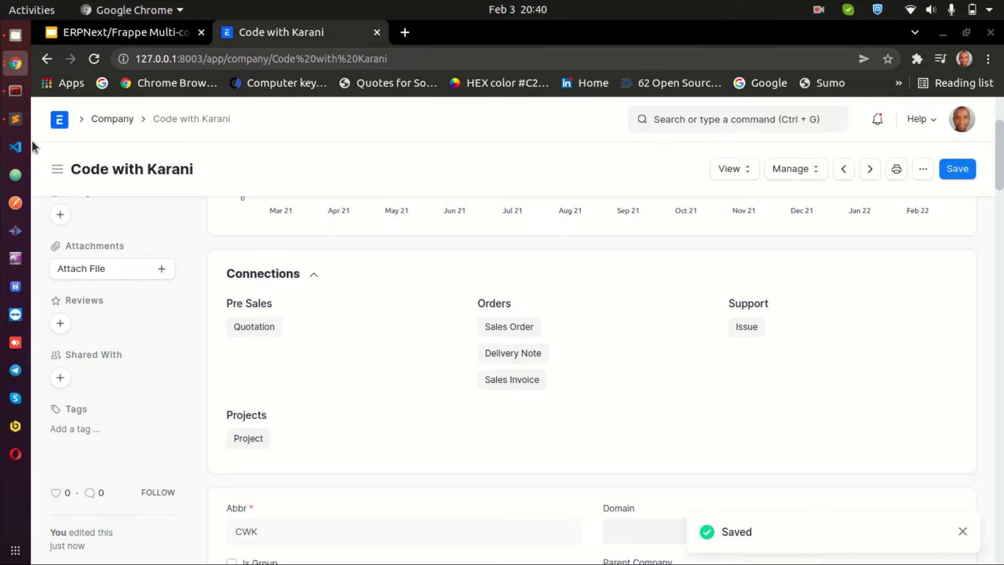
left_click(4, 92)
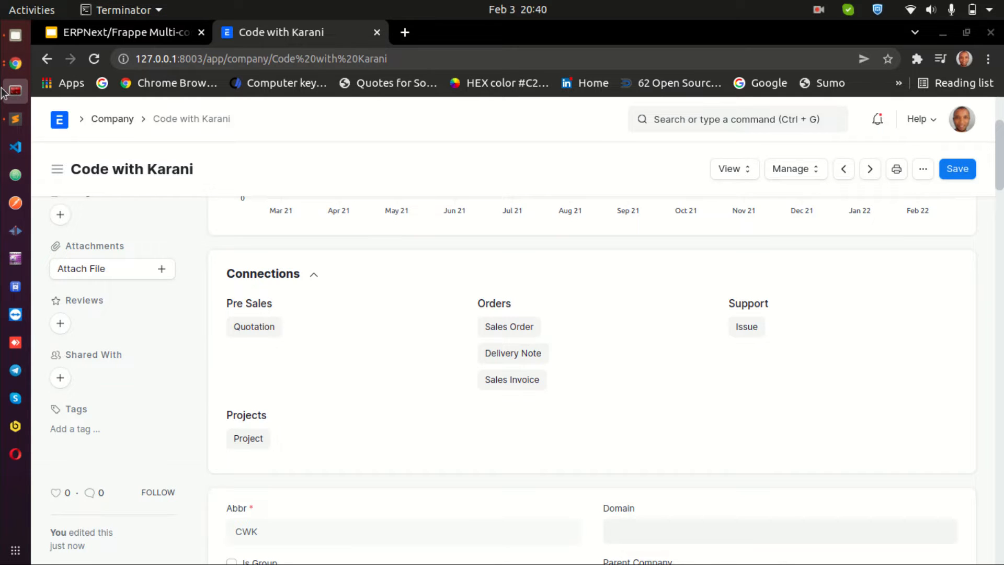
left_click(2, 93)
scroll(50, 155, "up", 5)
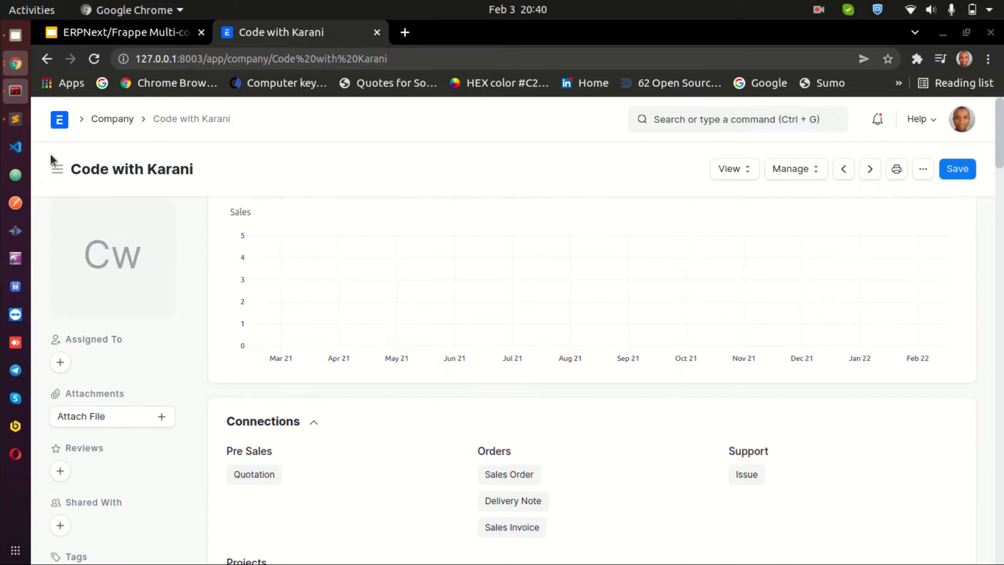
left_click(17, 120)
Review the Code with Karani company's default values and accounts settings
scroll(614, 352, "down", 8)
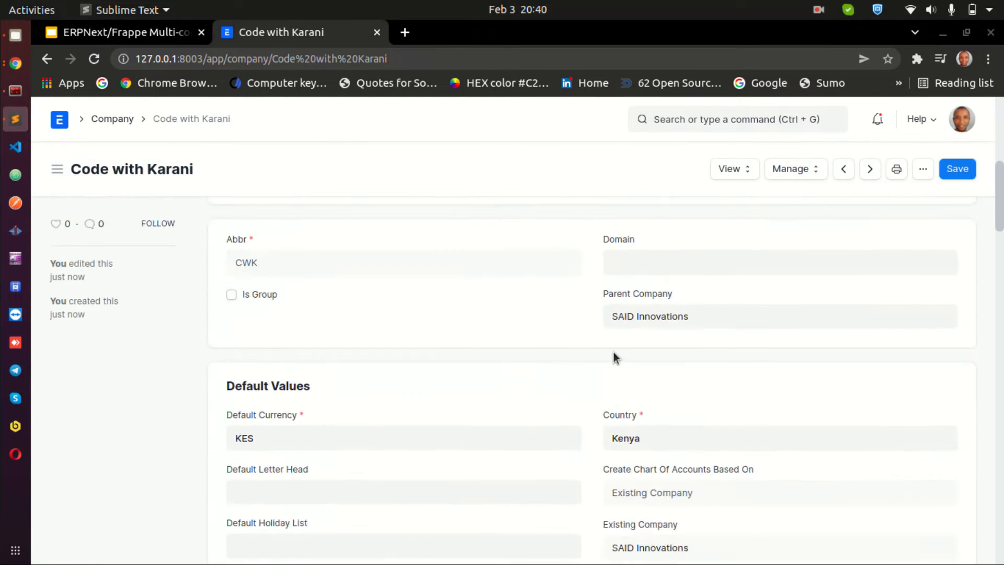
scroll(613, 352, "down", 15)
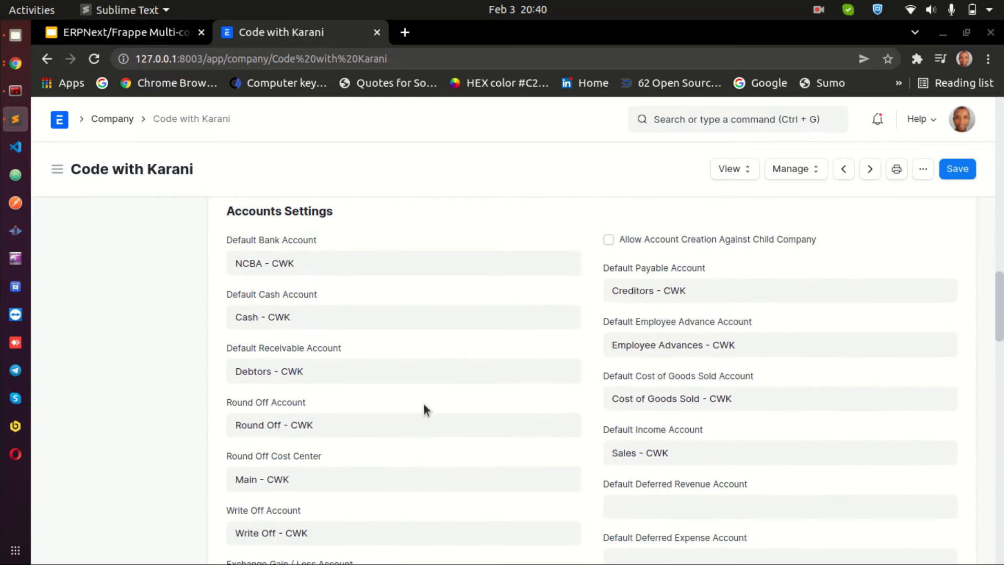
scroll(424, 407, "up", 1)
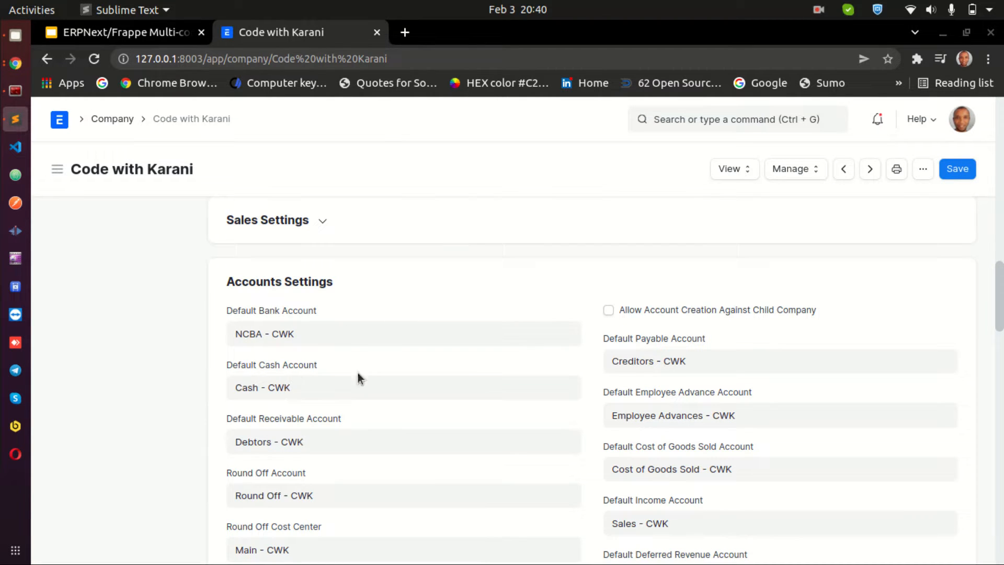
scroll(654, 366, "down", 1)
scroll(261, 476, "down", 5)
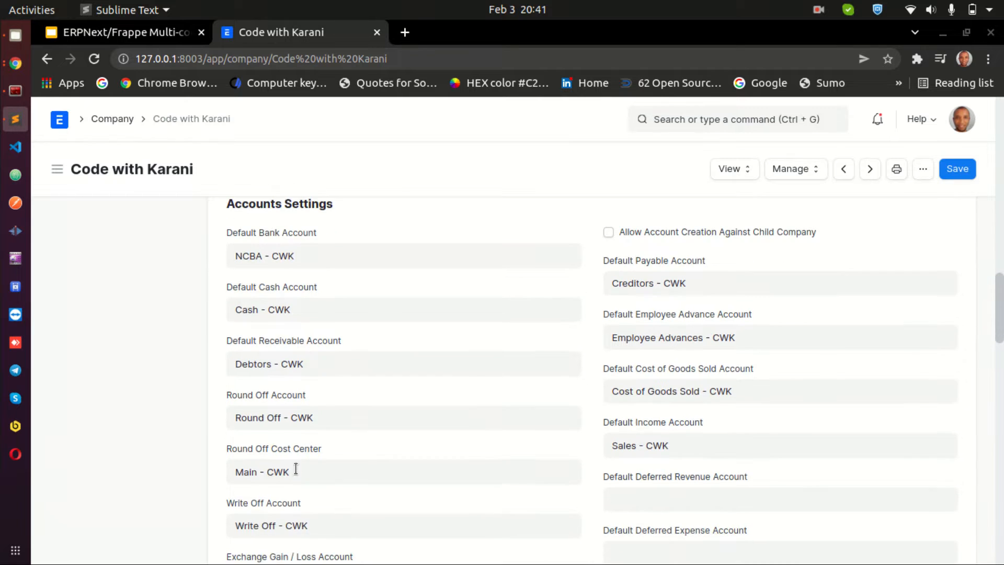
scroll(654, 376, "down", 8)
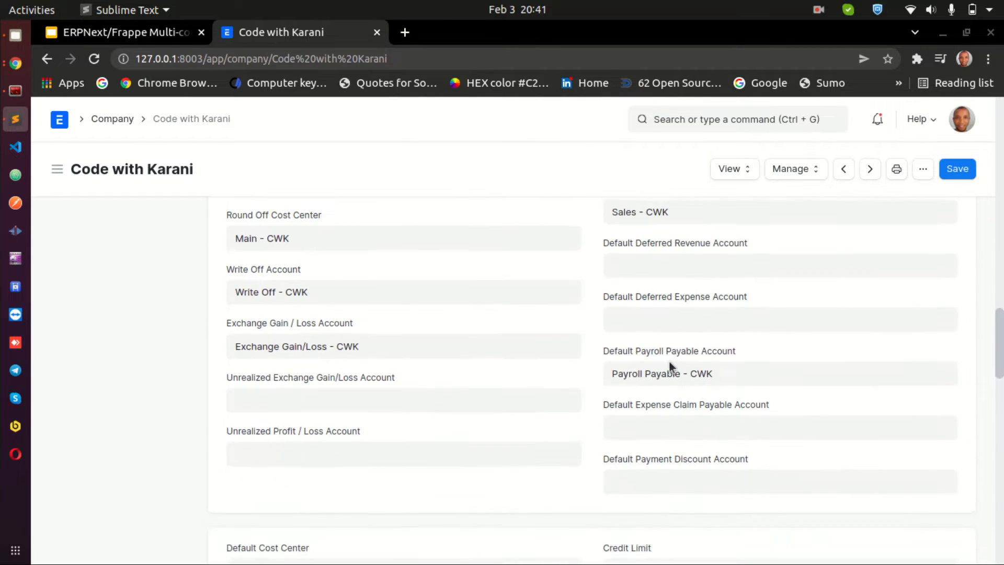
scroll(610, 311, "up", 6)
scroll(608, 307, "up", 8)
scroll(638, 410, "down", 15)
scroll(719, 290, "up", 20)
Save the Code with Karani company and return to the Company list
left_click(966, 169)
scroll(796, 304, "up", 10)
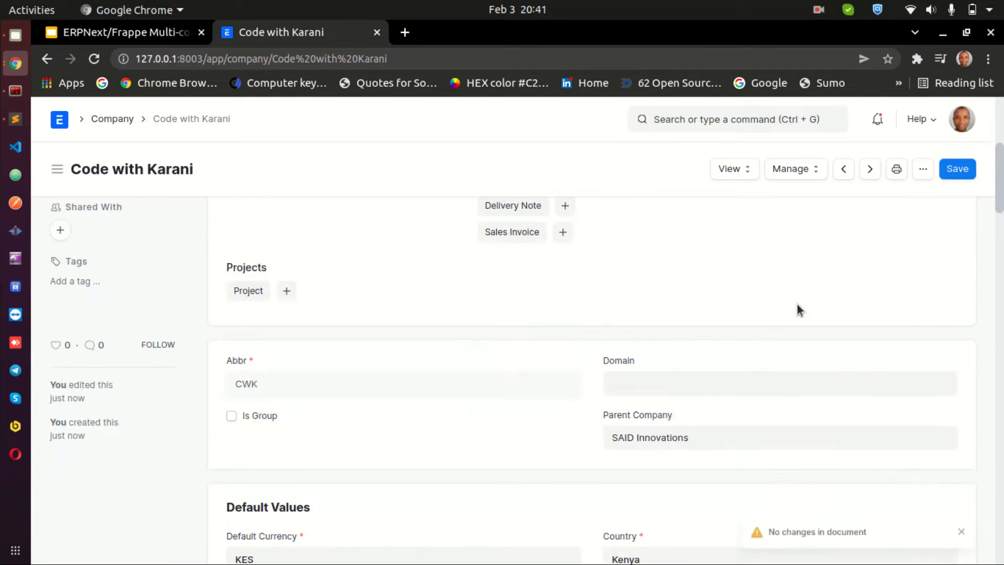
left_click(123, 118)
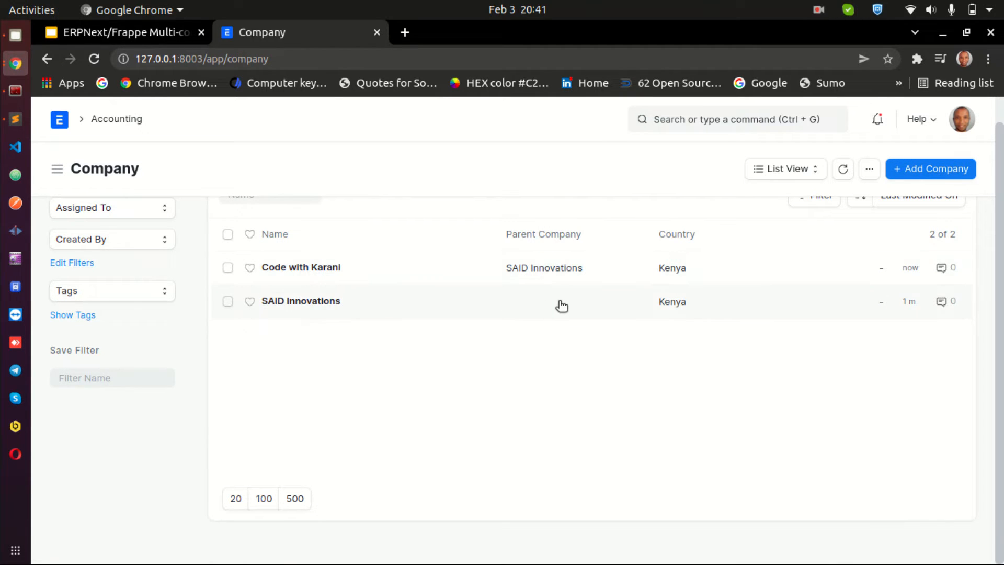
scroll(377, 332, "up", 1)
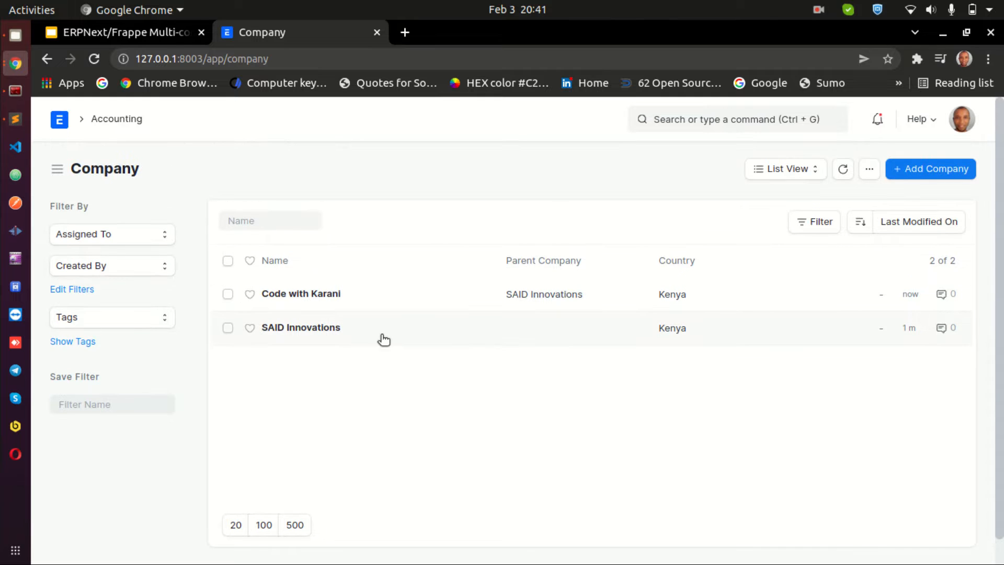
Open the 'What we will learn' slide in the presentation, then switch back to the Company list tab
left_click(149, 32)
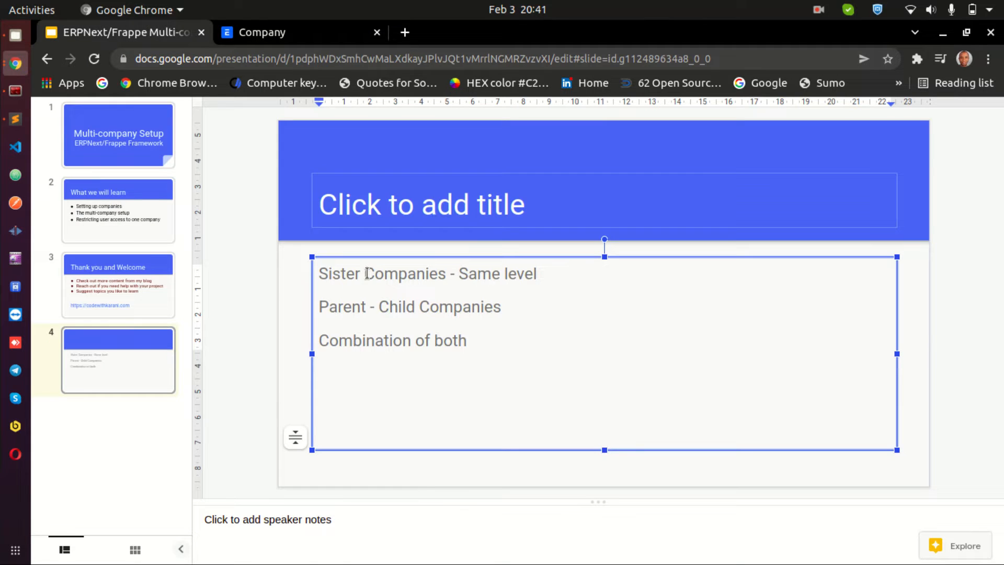
left_click(111, 221)
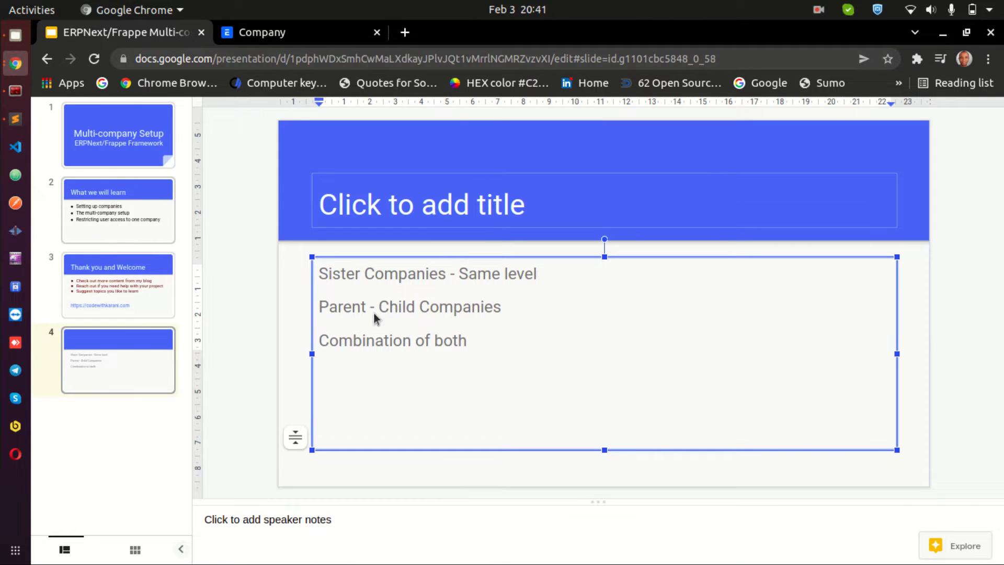
left_click(650, 270)
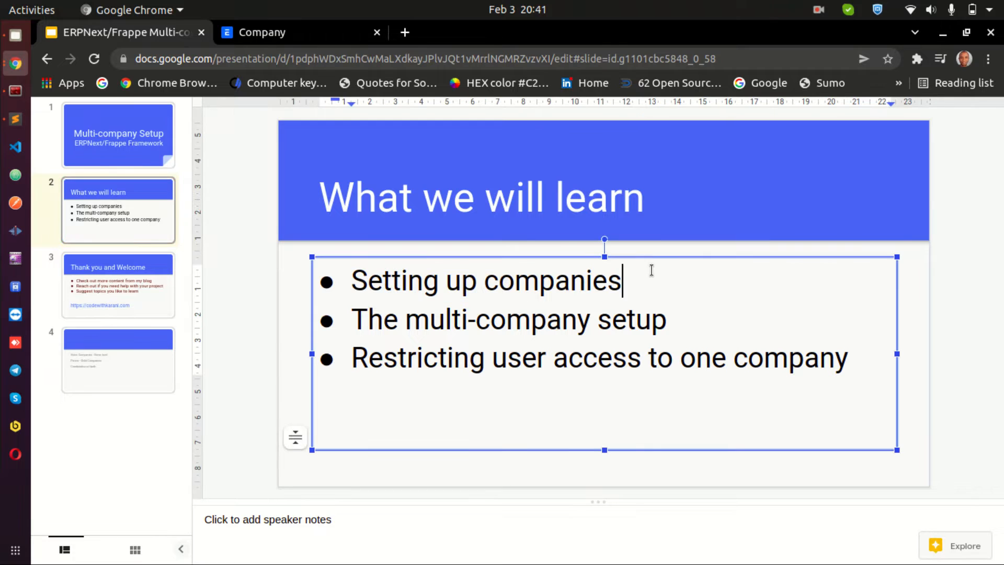
left_click_drag(369, 318, 692, 320)
left_click(692, 321)
left_click(282, 37)
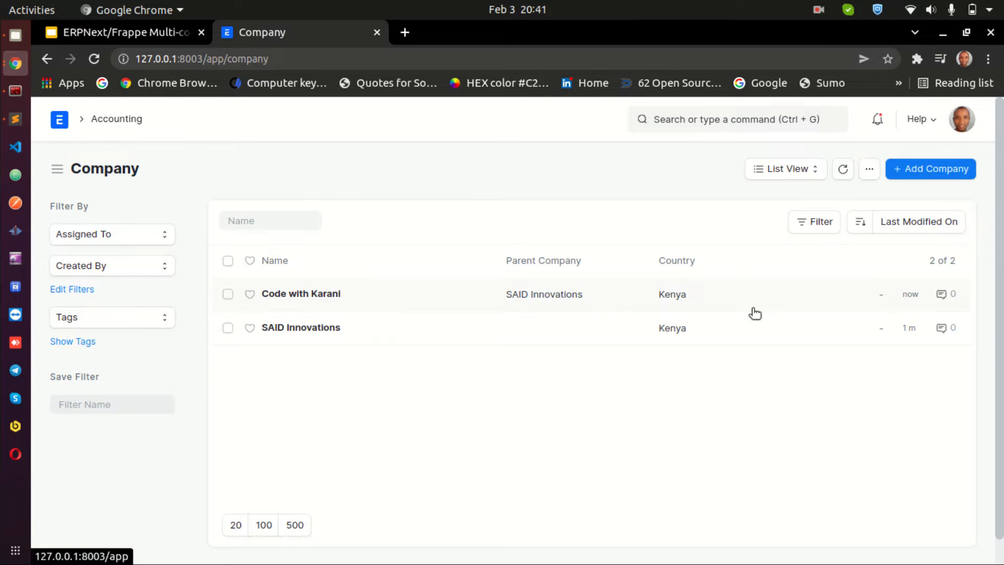
Start a new company and browse the Parent Company and Domain options, then return to the Company list
left_click(928, 175)
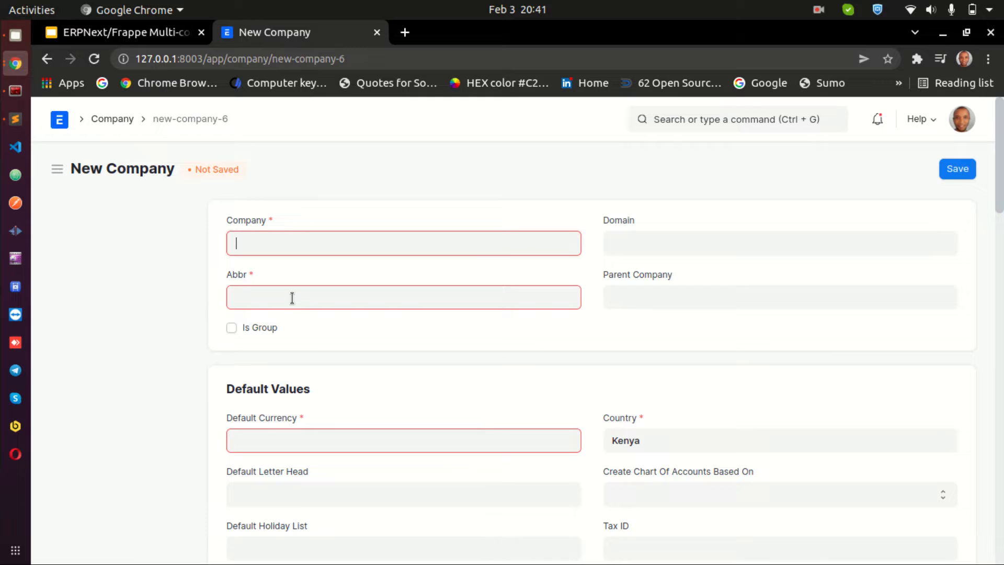
left_click(664, 292)
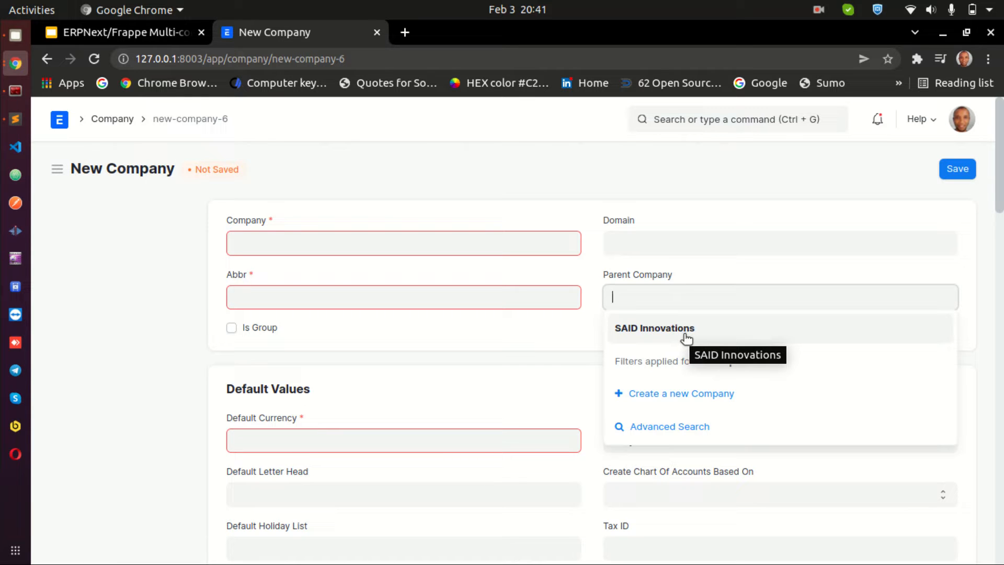
left_click(680, 261)
left_click(692, 236)
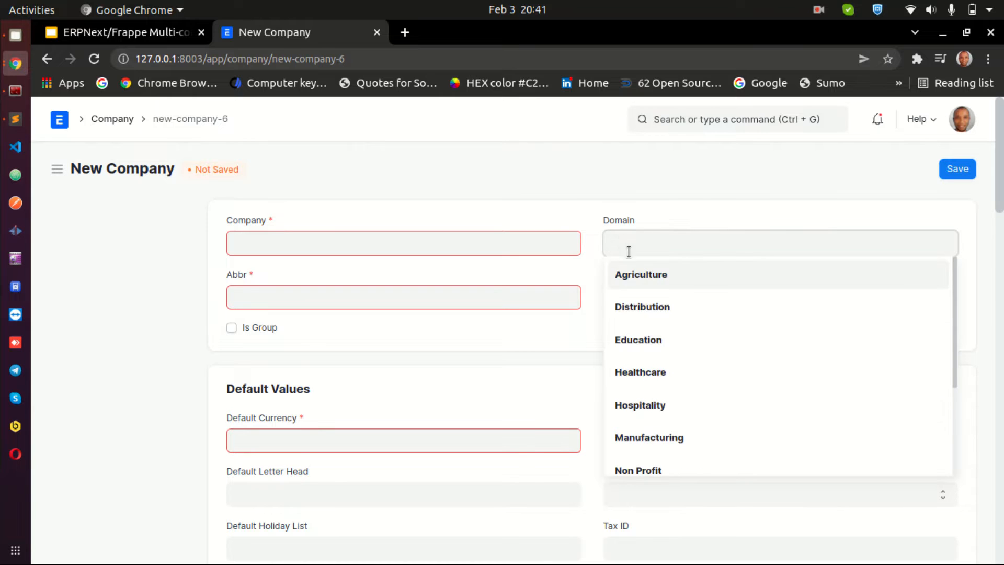
scroll(666, 361, "down", 3)
scroll(667, 363, "up", 3)
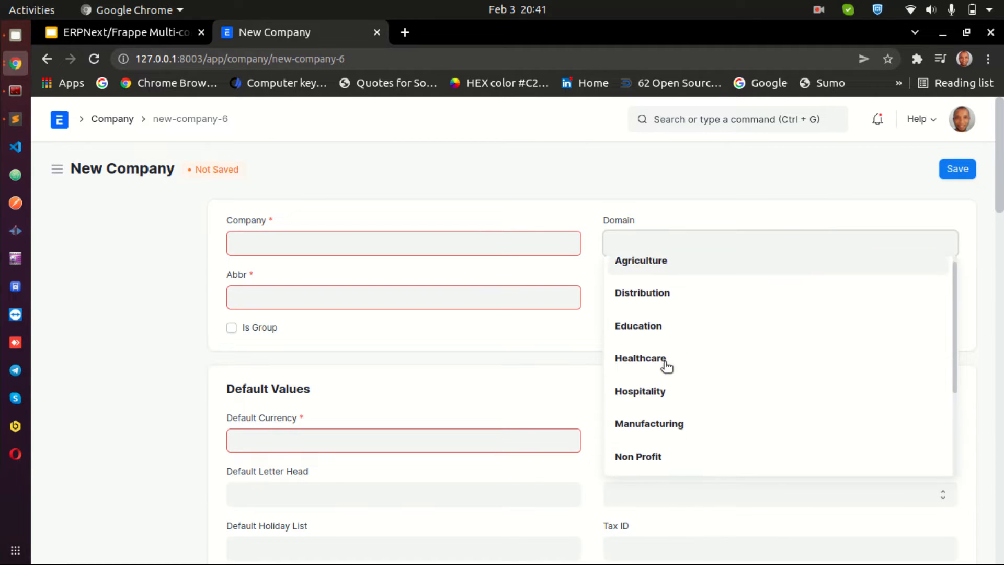
scroll(659, 382, "down", 1)
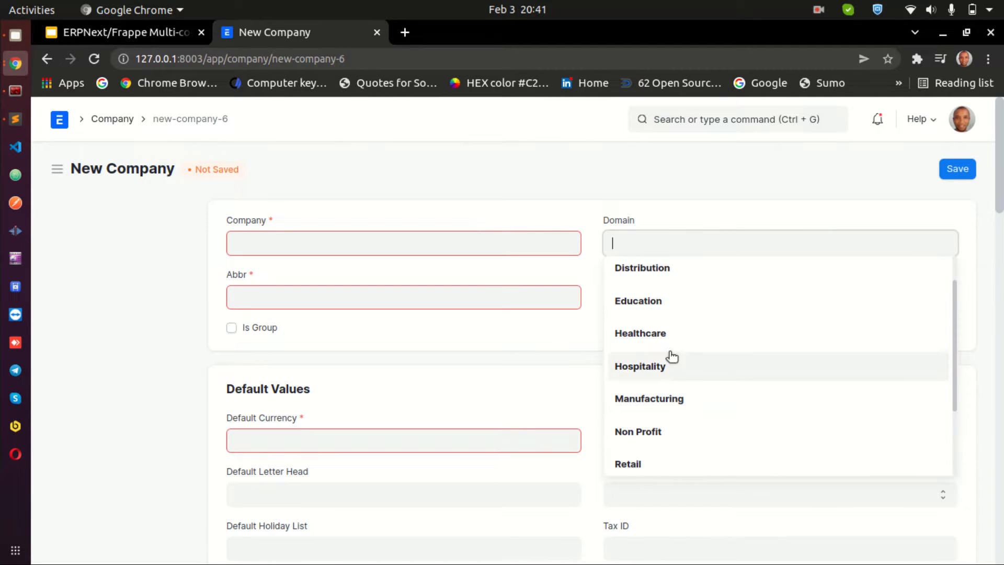
scroll(700, 336, "up", 1)
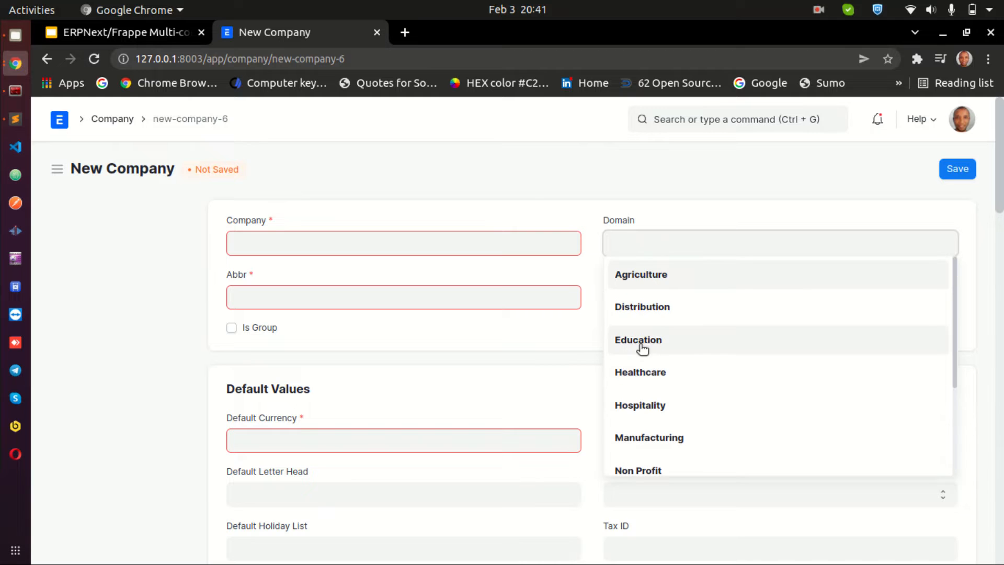
scroll(685, 332, "down", 3)
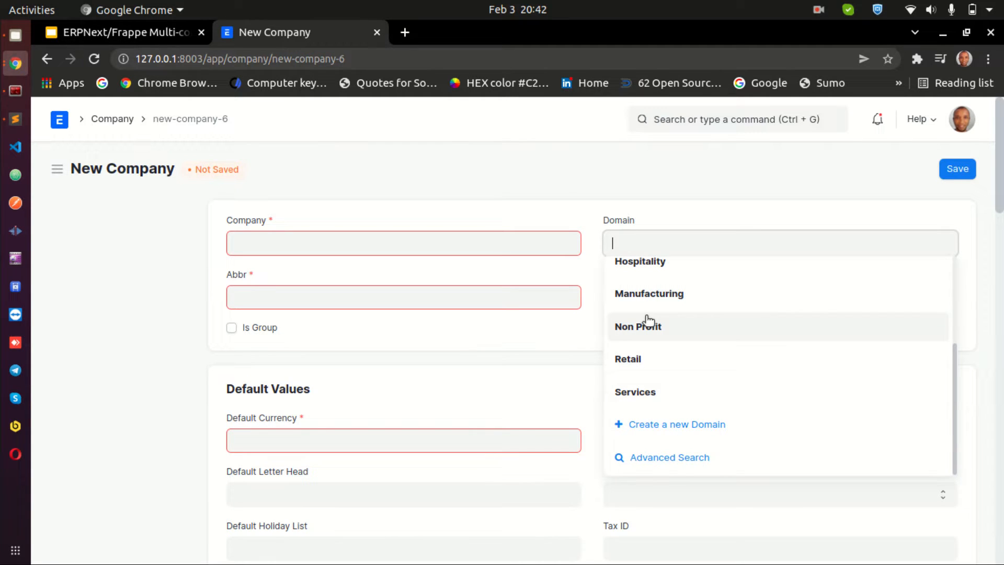
scroll(649, 318, "up", 2)
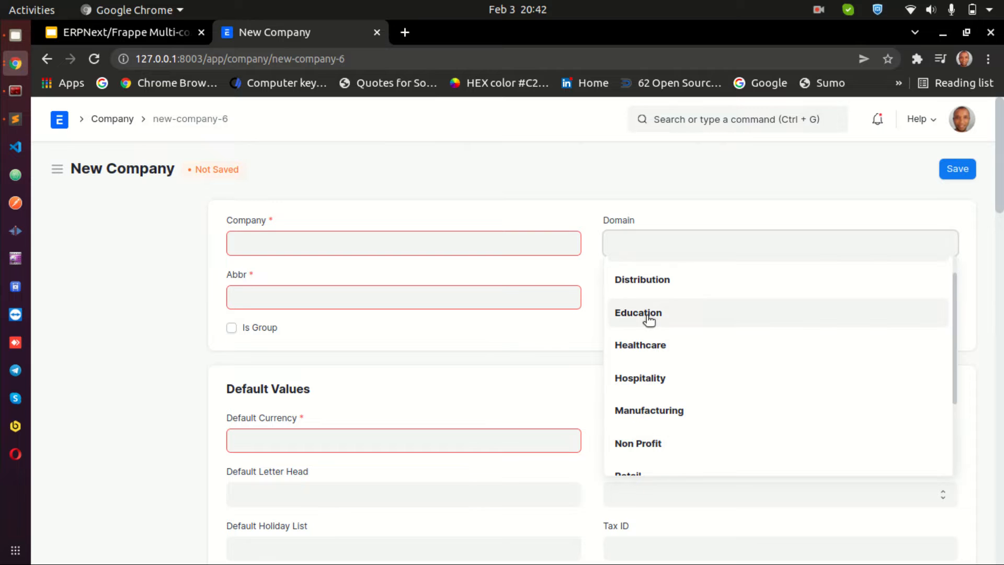
left_click(607, 182)
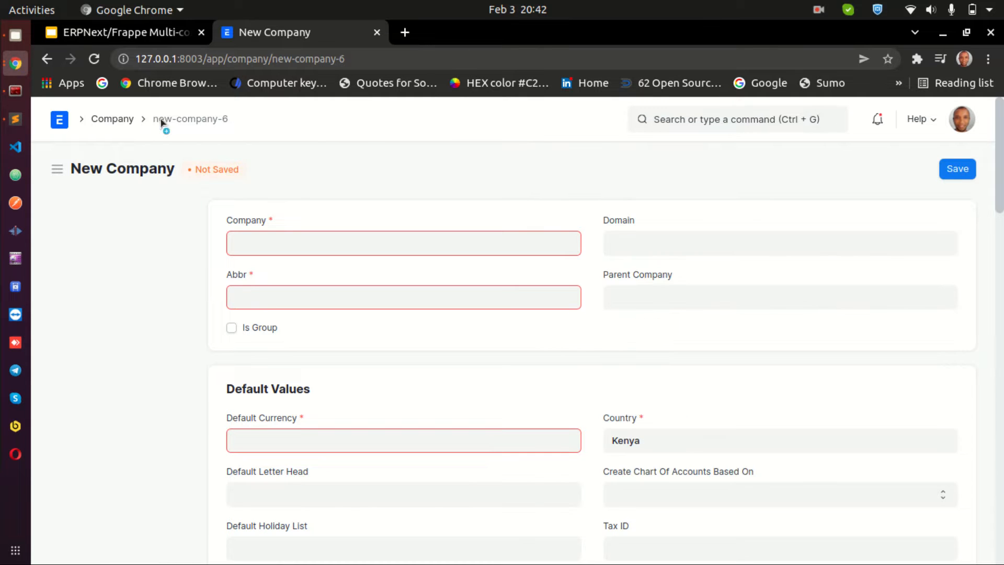
left_click(123, 122)
Highlight the 'Restricting user access to one company' point in the presentation and switch back to ERPNext
left_click(127, 34)
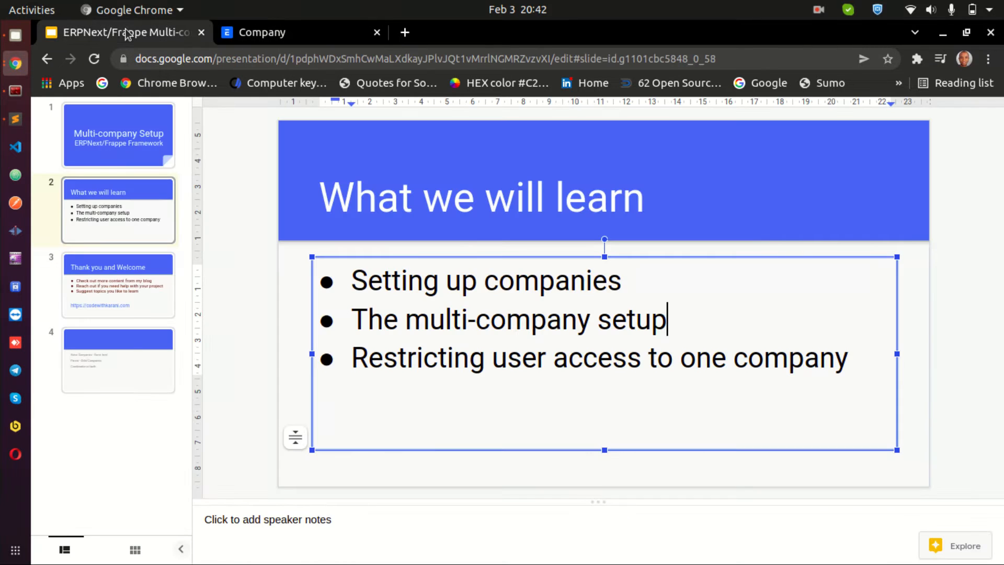
double_click(574, 357)
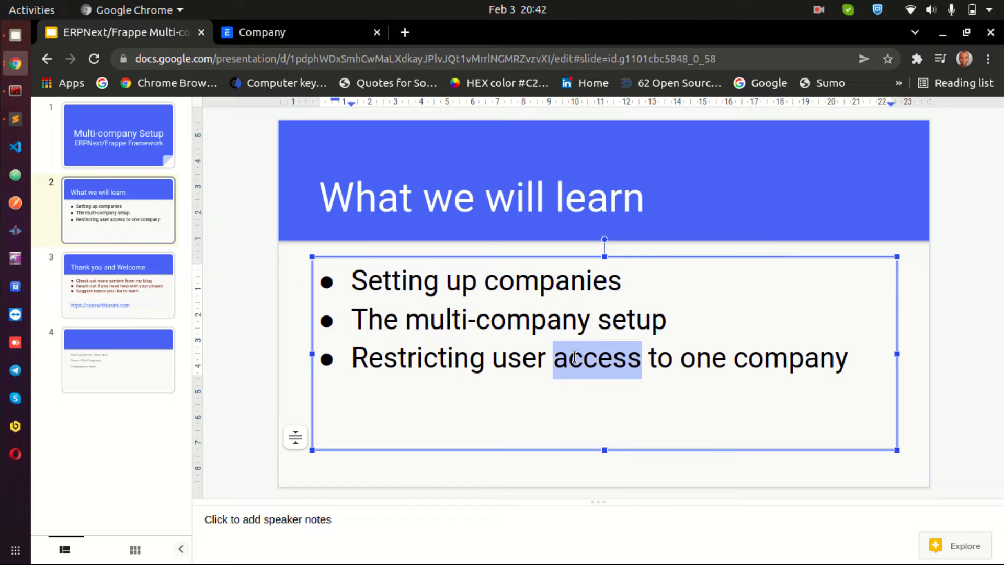
triple_click(574, 358)
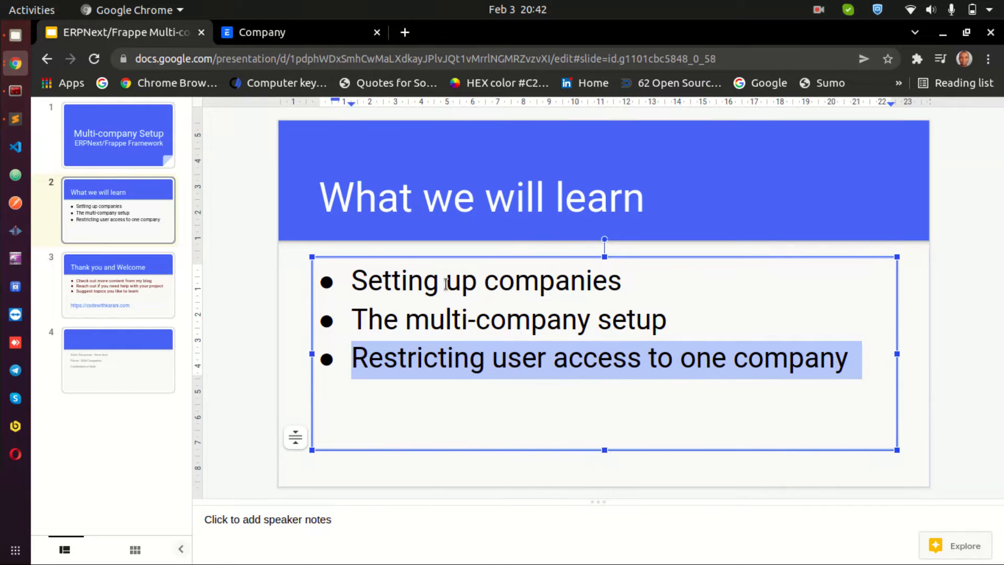
left_click(262, 32)
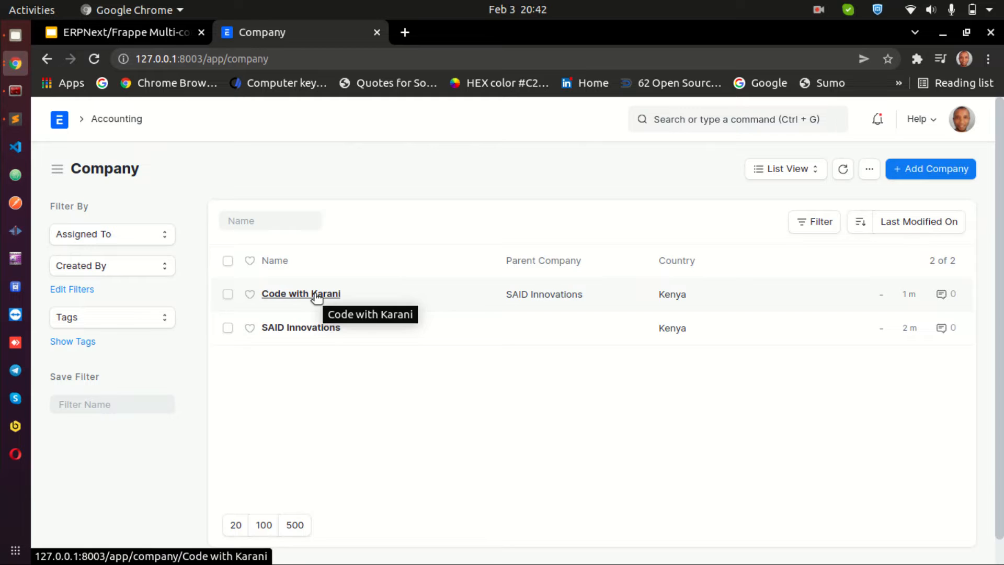
Open the Sales Invoice list from Home and clear its SAID Innovations company filter
left_click(57, 124)
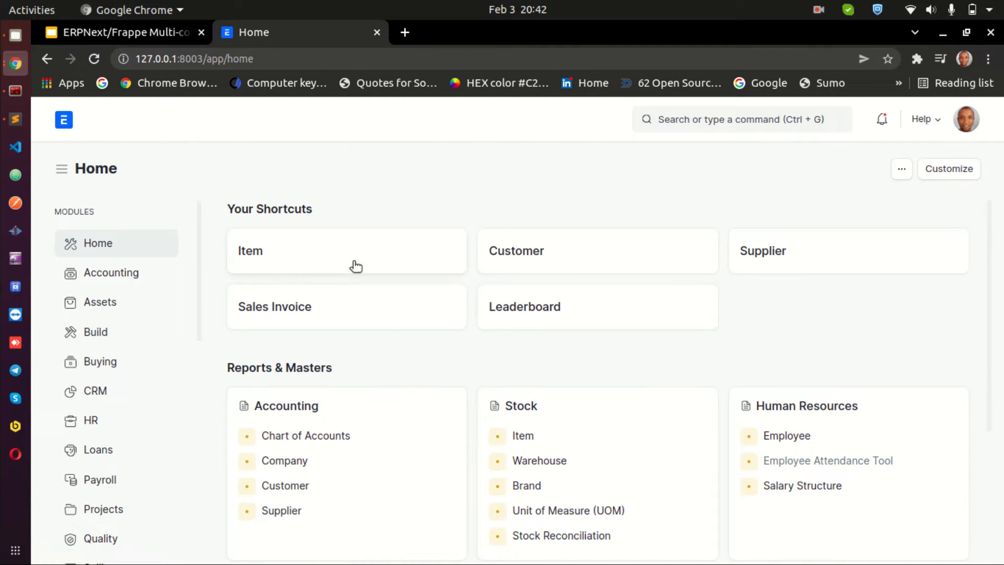
left_click(329, 317)
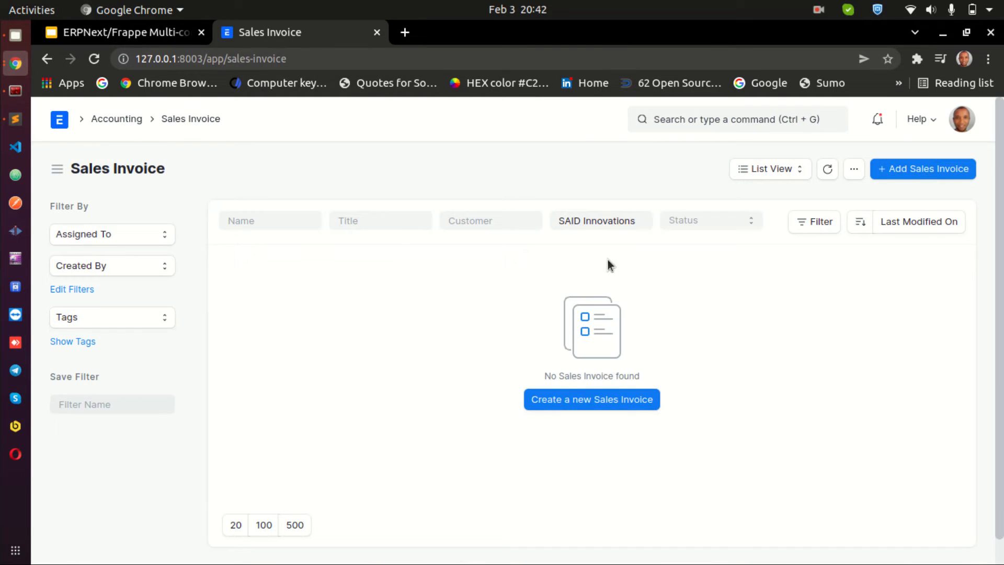
left_click(606, 220)
triple_click(606, 220)
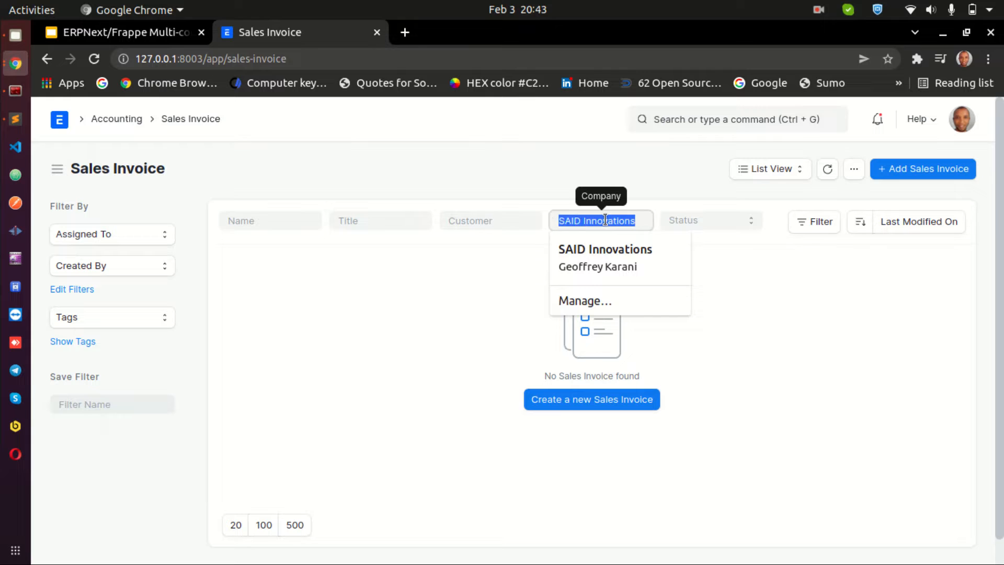
key("BackSpace")
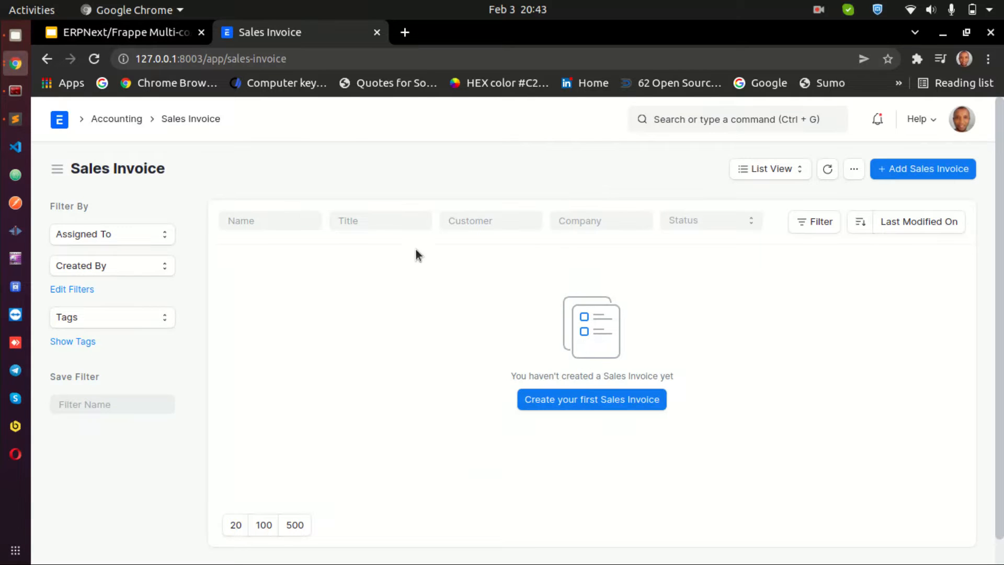
Create a new Sales Invoice and look over its form
left_click(594, 403)
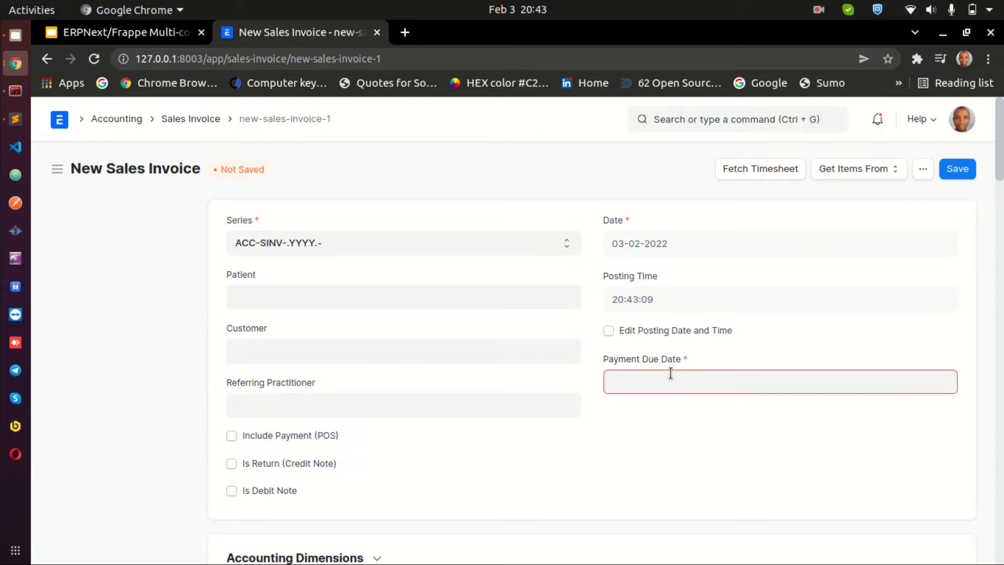
scroll(670, 373, "down", 10)
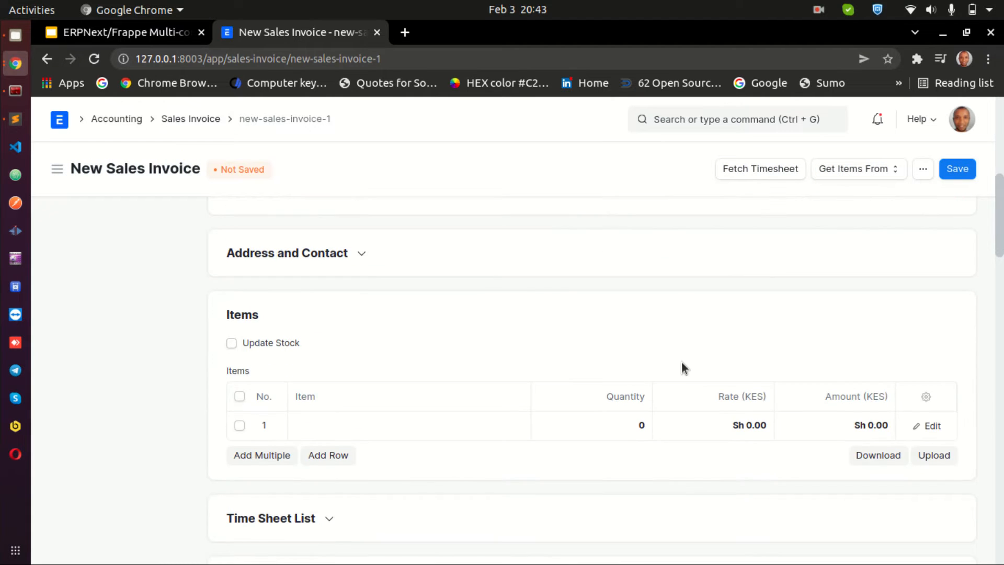
scroll(720, 343, "up", 10)
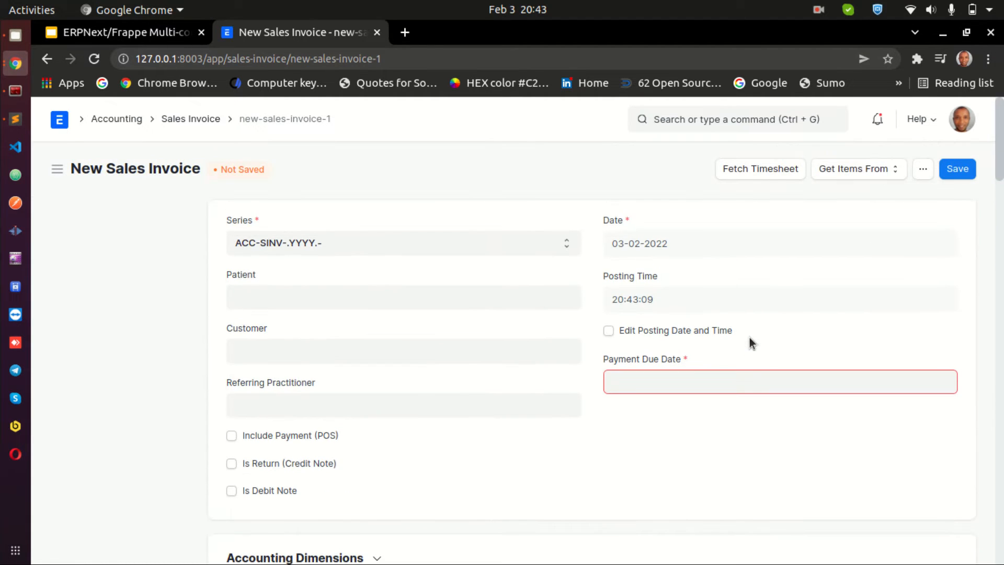
Create a new customer Safaricom for the invoice, of type Company, customer group Commercial and territory Kenya
left_click(310, 348)
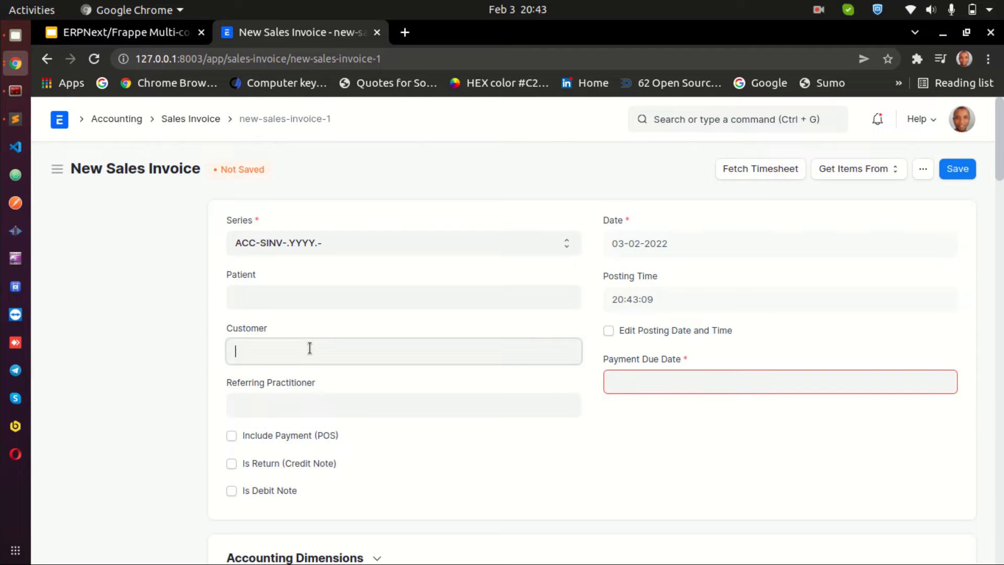
left_click(321, 382)
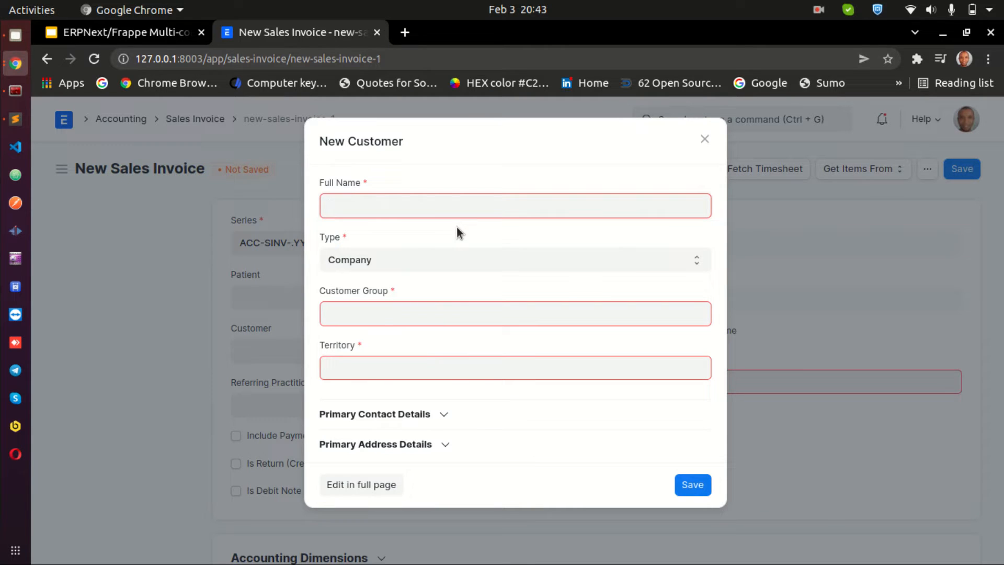
type("Safaricom")
left_click(416, 314)
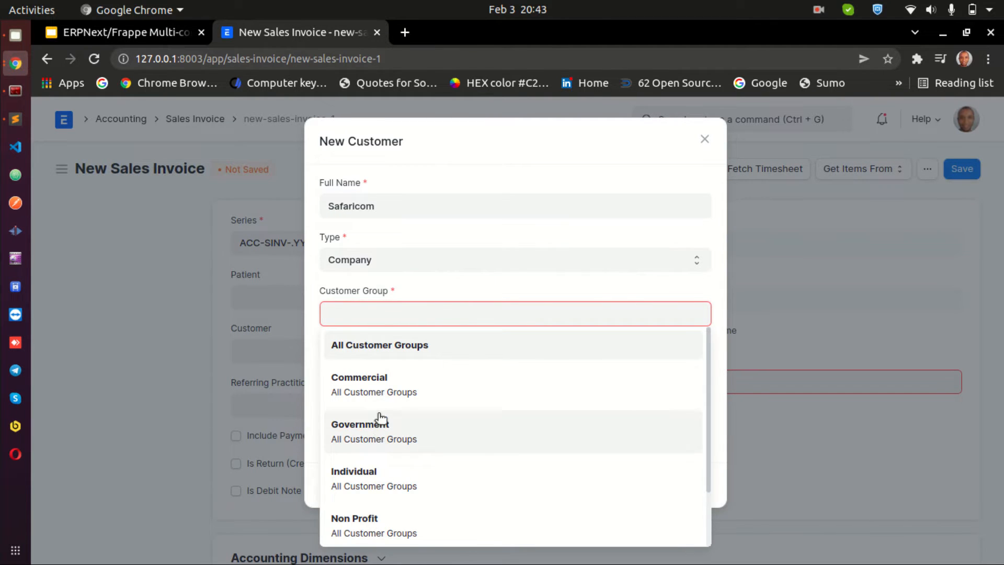
left_click(379, 384)
left_click(422, 365)
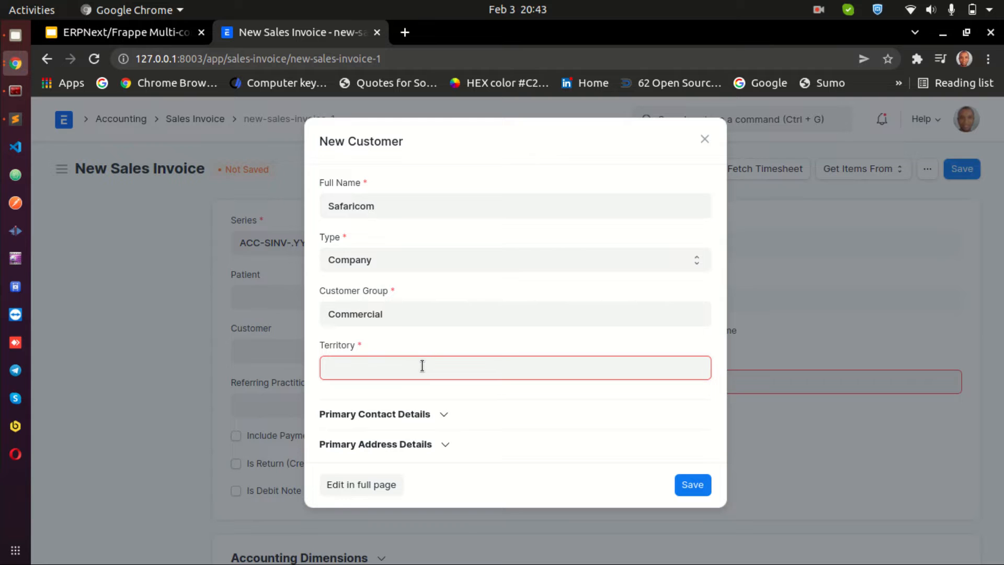
type("Ken")
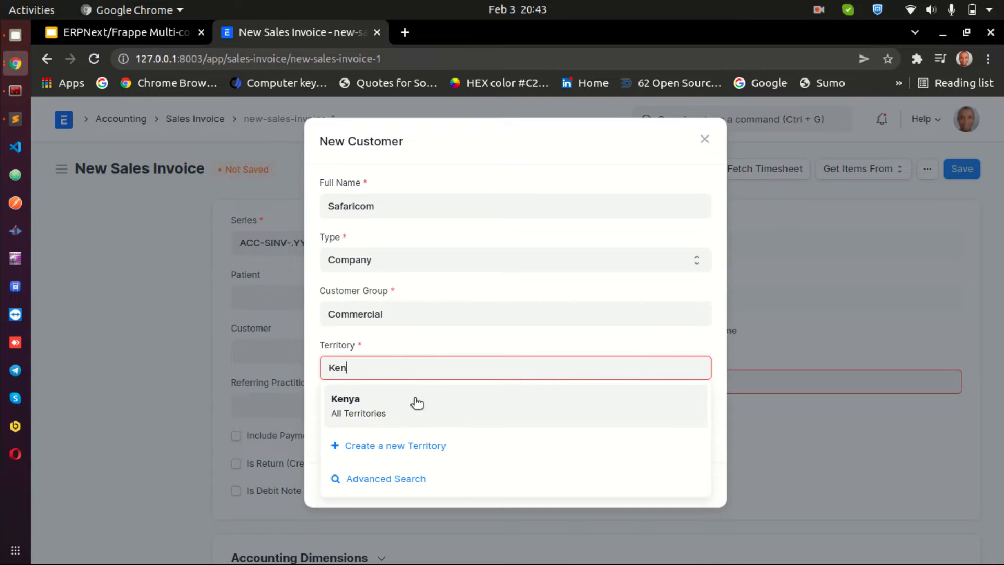
left_click(417, 402)
left_click(691, 483)
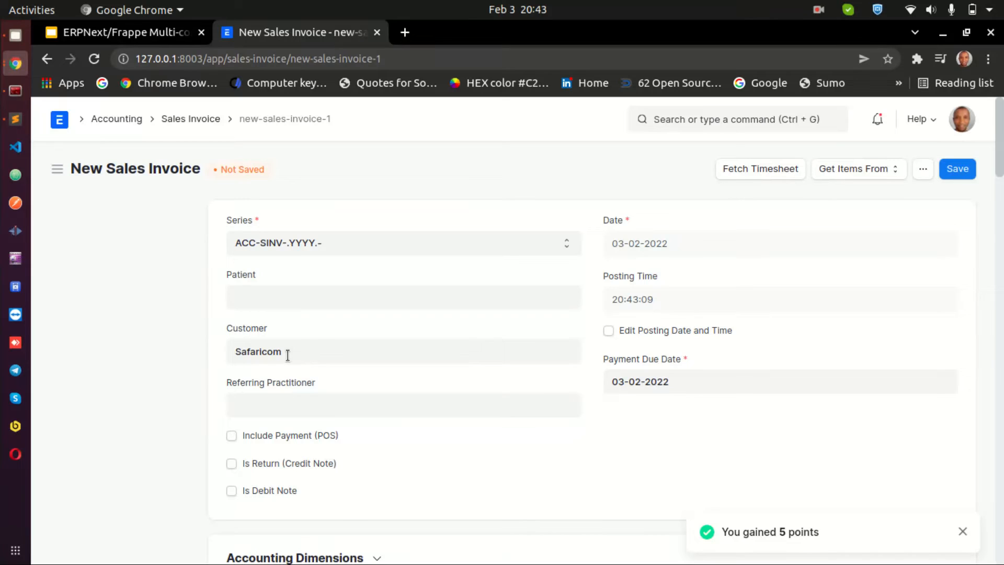
left_click(287, 305)
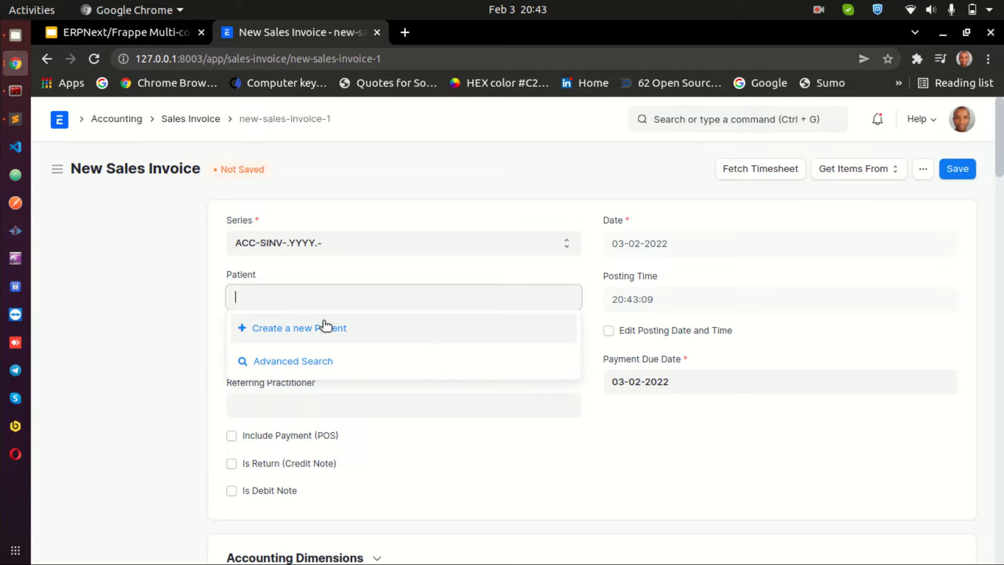
left_click(191, 300)
scroll(446, 415, "down", 3)
scroll(575, 348, "down", 3)
scroll(679, 308, "up", 4)
scroll(746, 288, "up", 2)
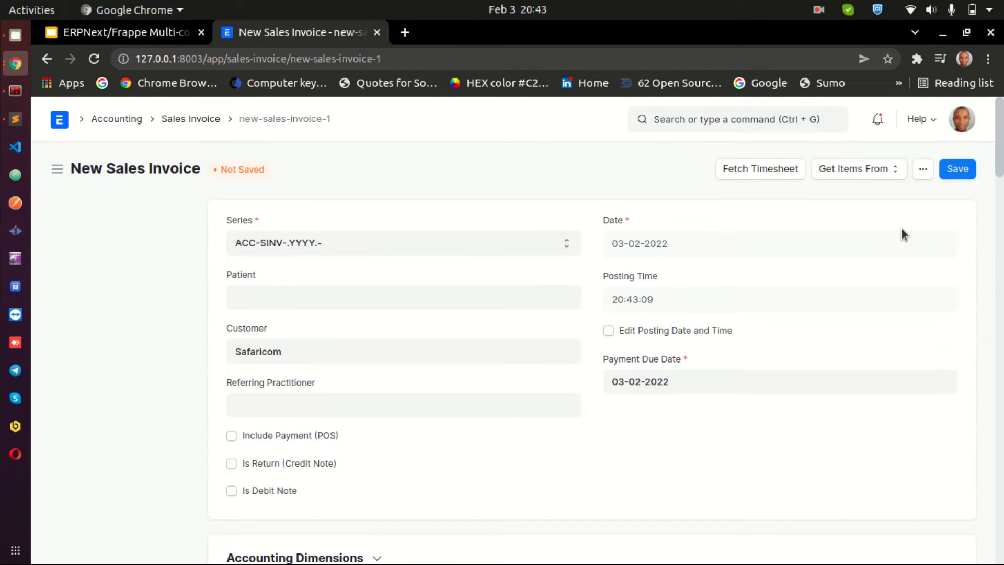
Try to save the invoice, then add a new row to its Items table
left_click(961, 175)
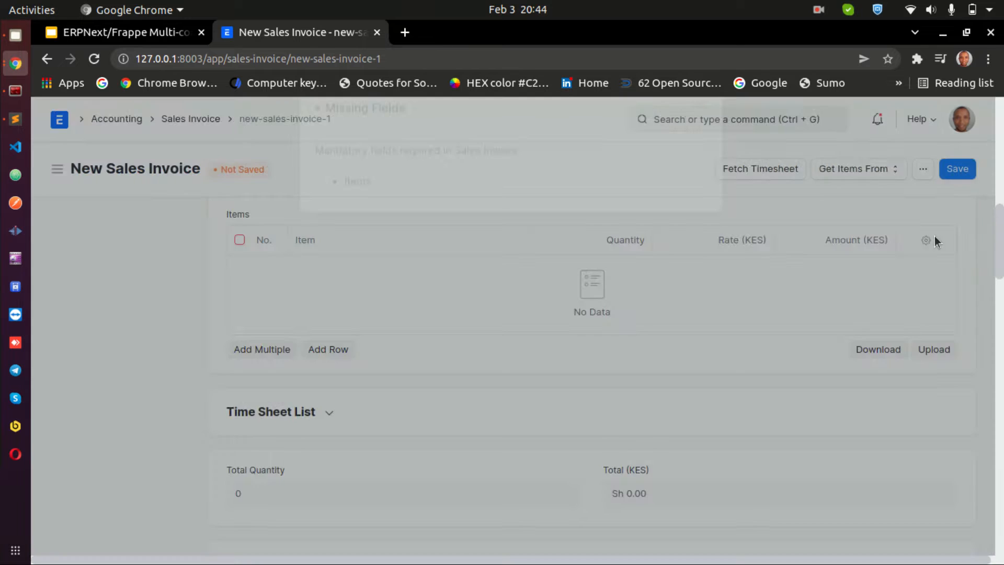
left_click(705, 143)
scroll(465, 314, "down", 8)
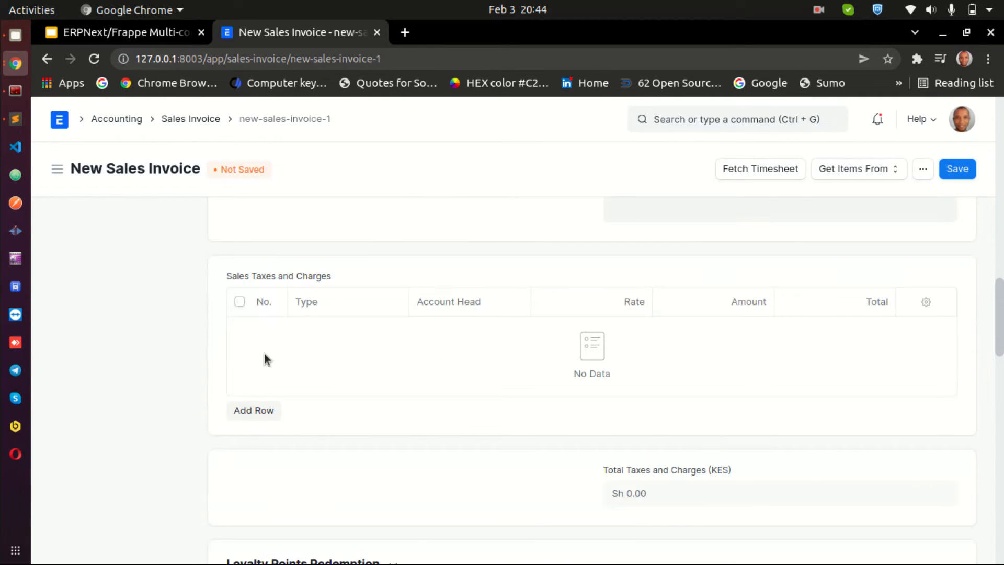
scroll(358, 390, "up", 10)
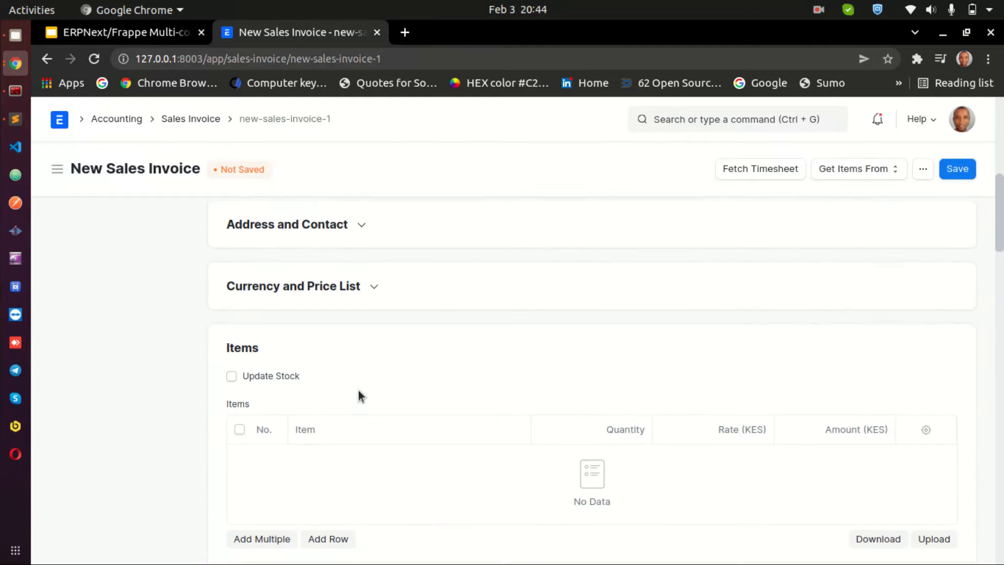
scroll(359, 390, "down", 3)
left_click(340, 429)
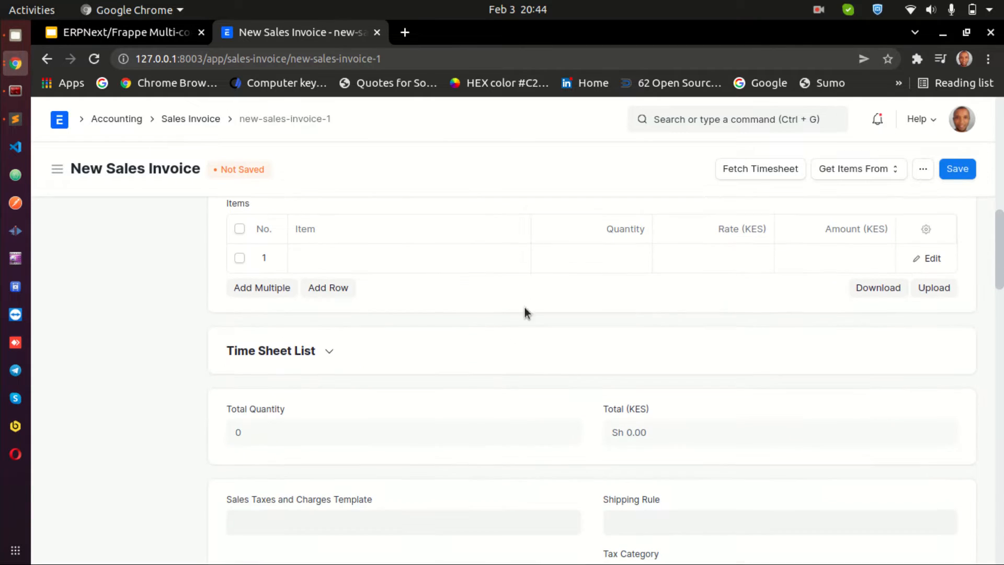
Create a new item named POS in the Products item group for the invoice's first row
left_click(414, 263)
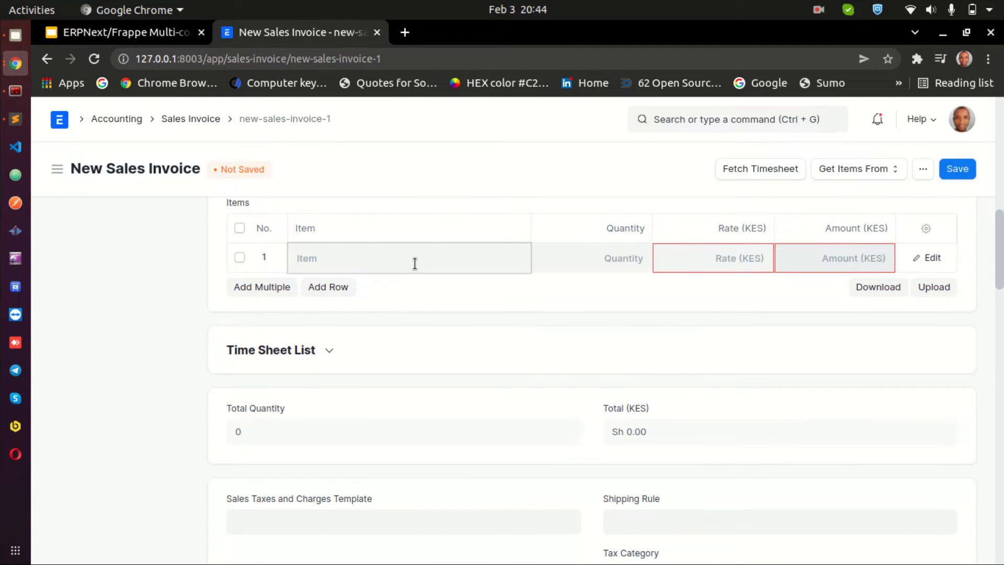
left_click(358, 339)
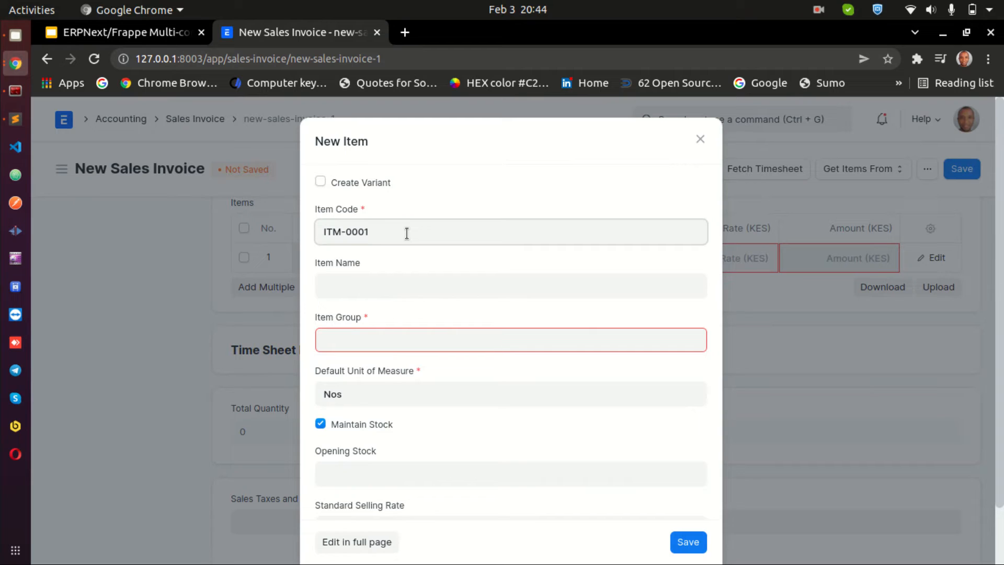
left_click(424, 283)
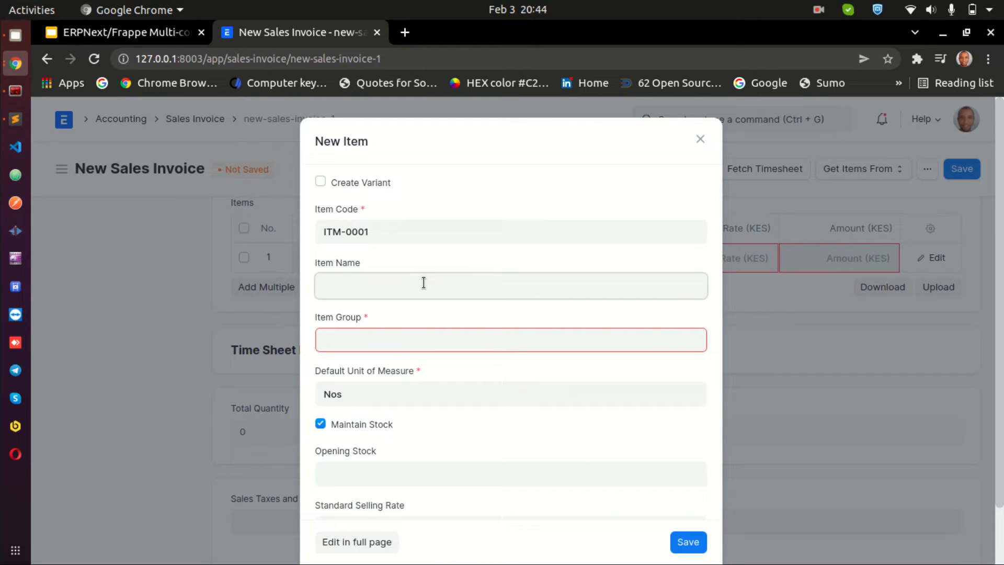
type("POS")
left_click(414, 342)
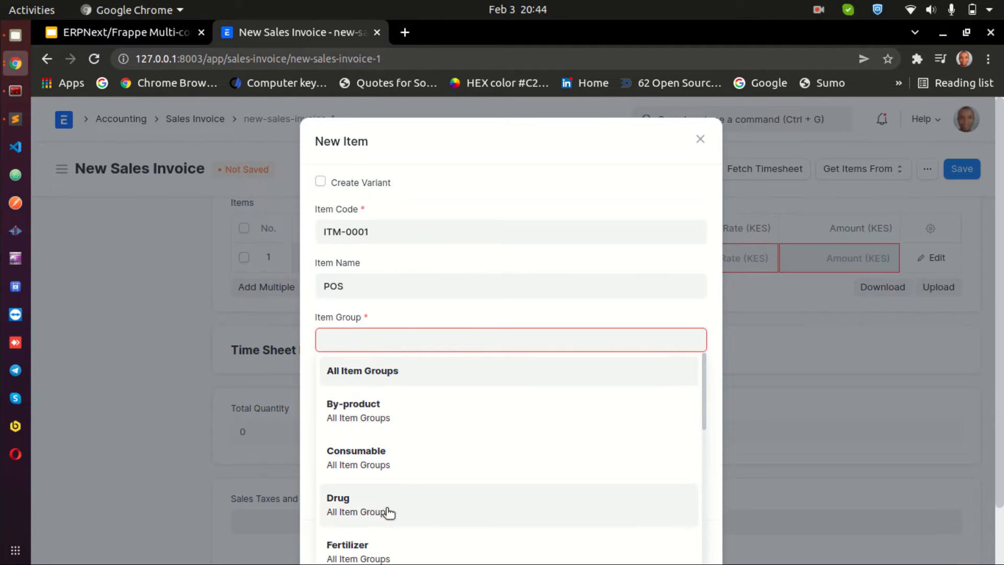
scroll(369, 478, "down", 3)
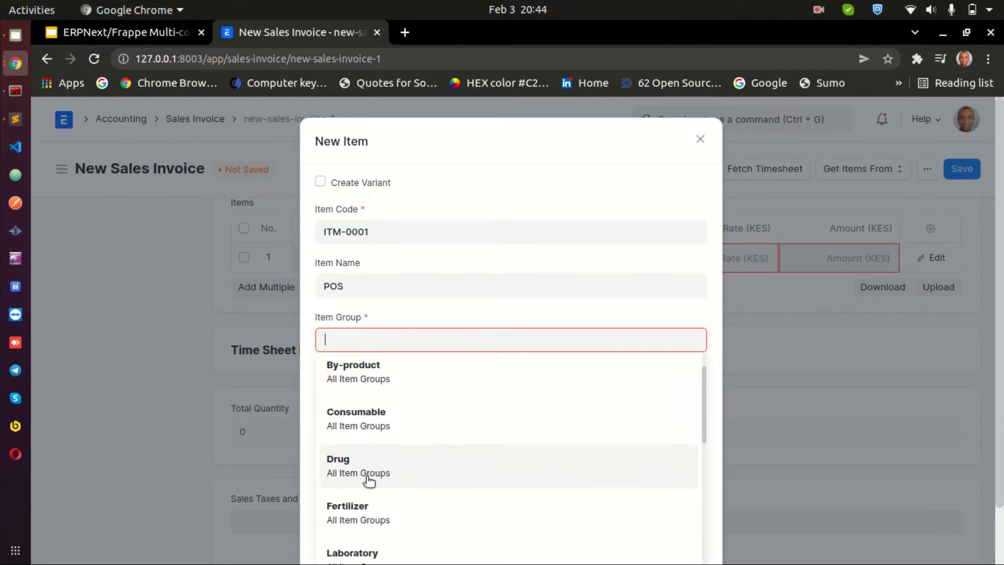
scroll(369, 479, "down", 2)
left_click(368, 477)
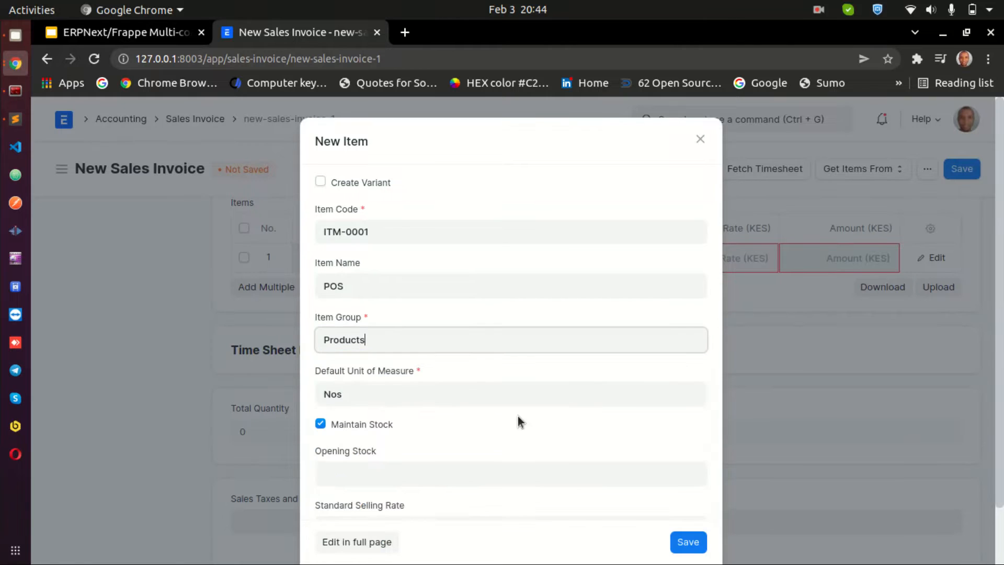
scroll(517, 416, "down", 2)
left_click(687, 521)
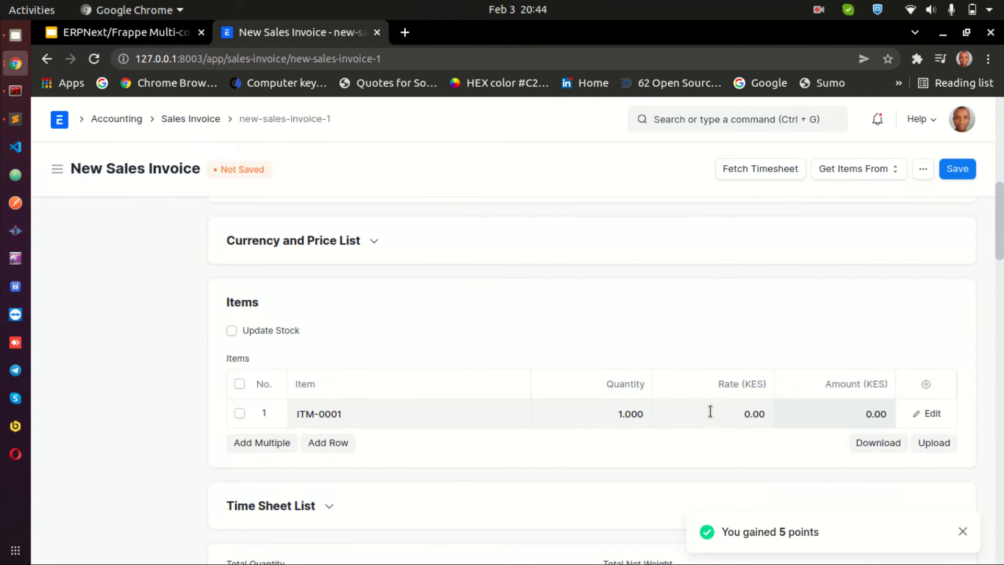
Set the item's rate to 2,000 KES and save the sales invoice
left_click(720, 411)
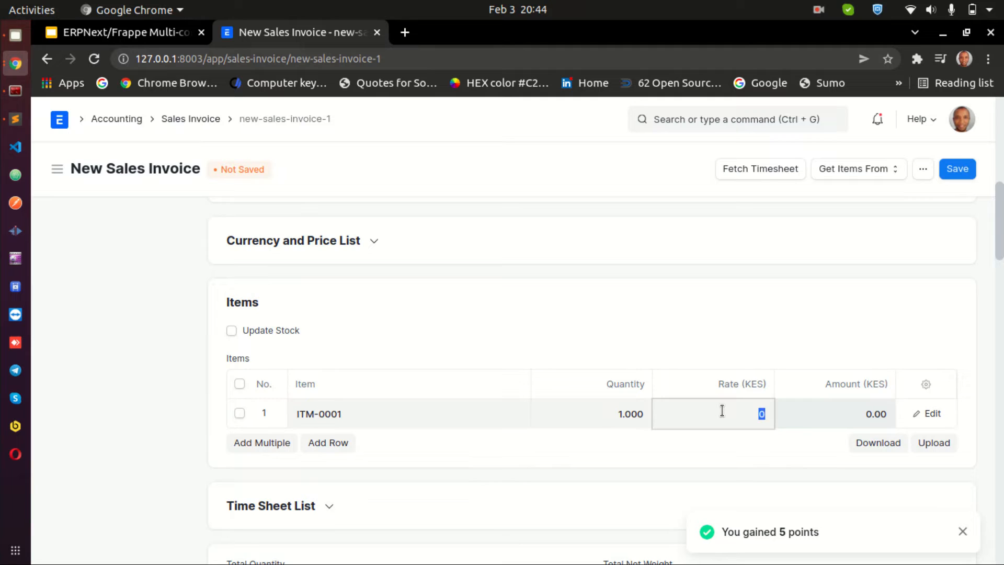
type("2,000")
left_click(813, 315)
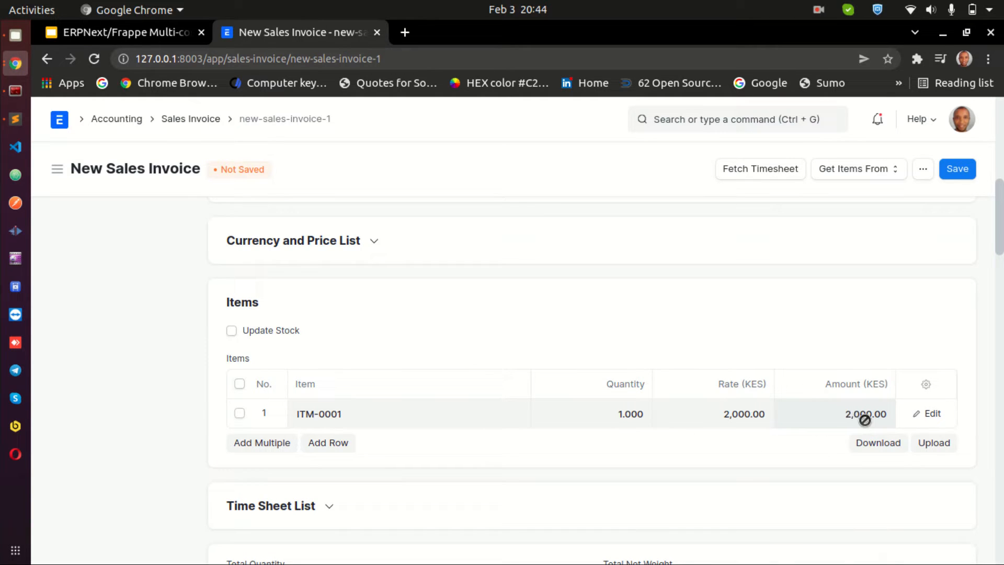
left_click(958, 169)
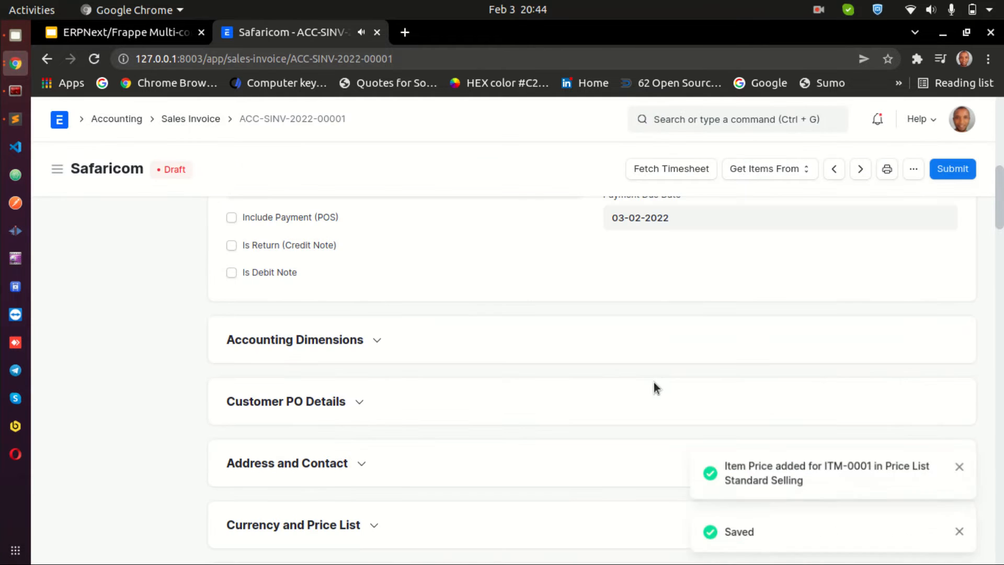
Return from the saved invoice to the Sales Invoice list
scroll(667, 393, "down", 10)
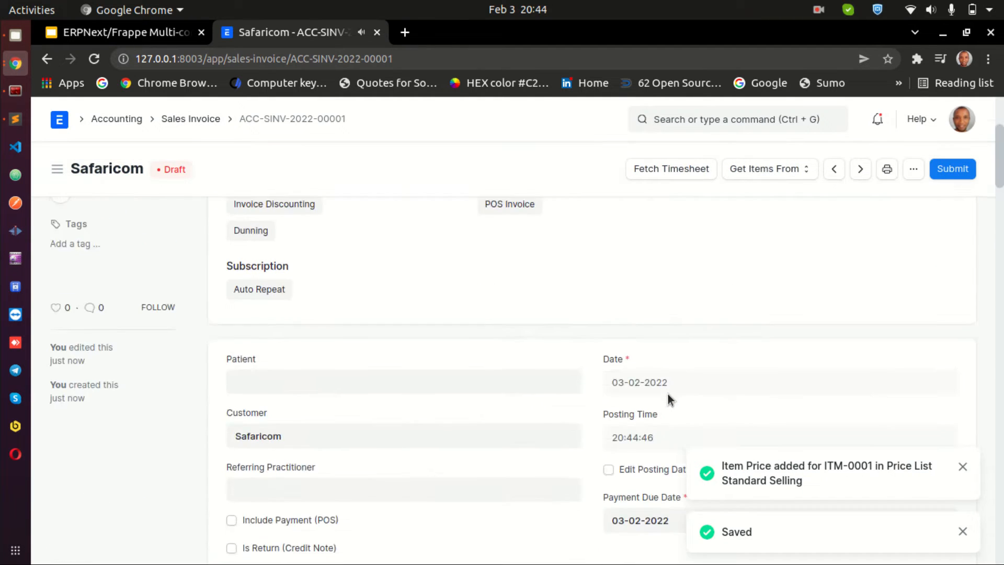
scroll(667, 394, "down", 2)
scroll(601, 396, "down", 3)
scroll(579, 396, "up", 3)
scroll(460, 413, "up", 10)
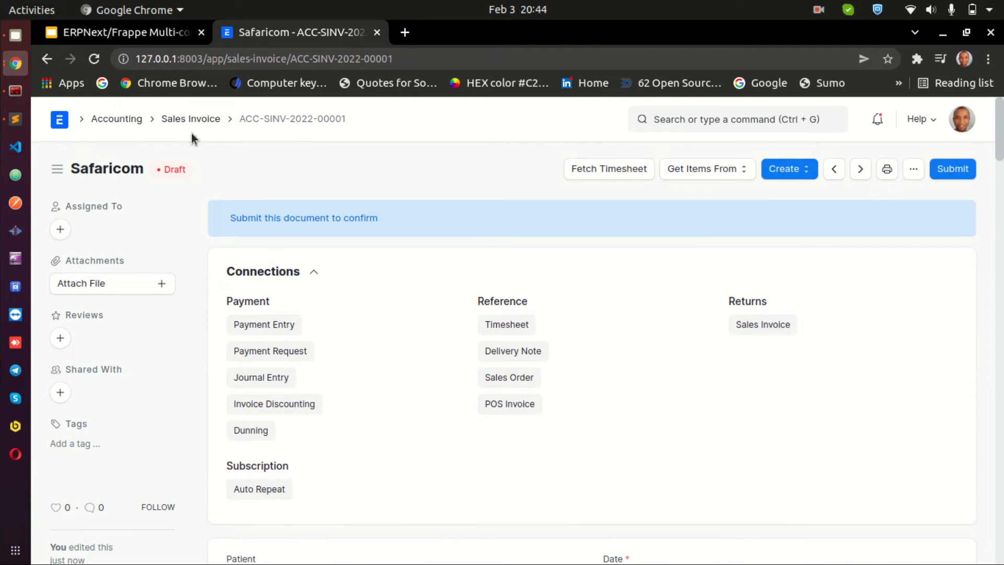
left_click(180, 120)
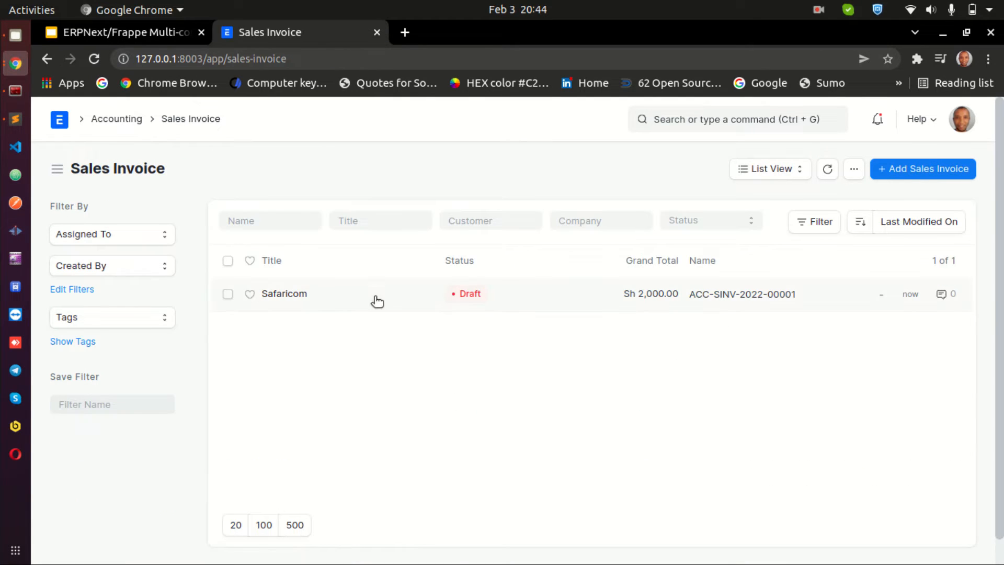
Filter the Sales Invoice list by the company Code with Karani
left_click(599, 221)
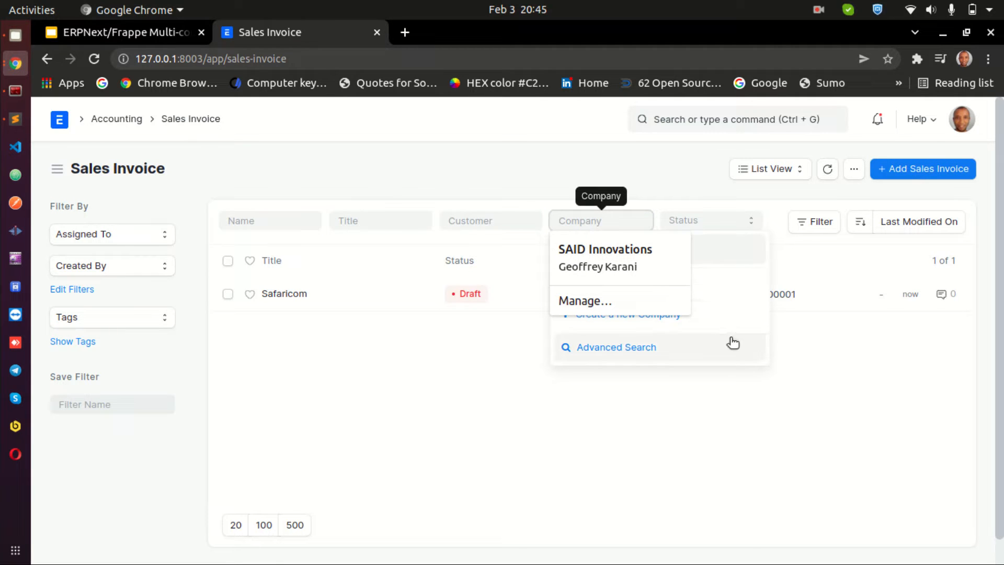
left_click(740, 249)
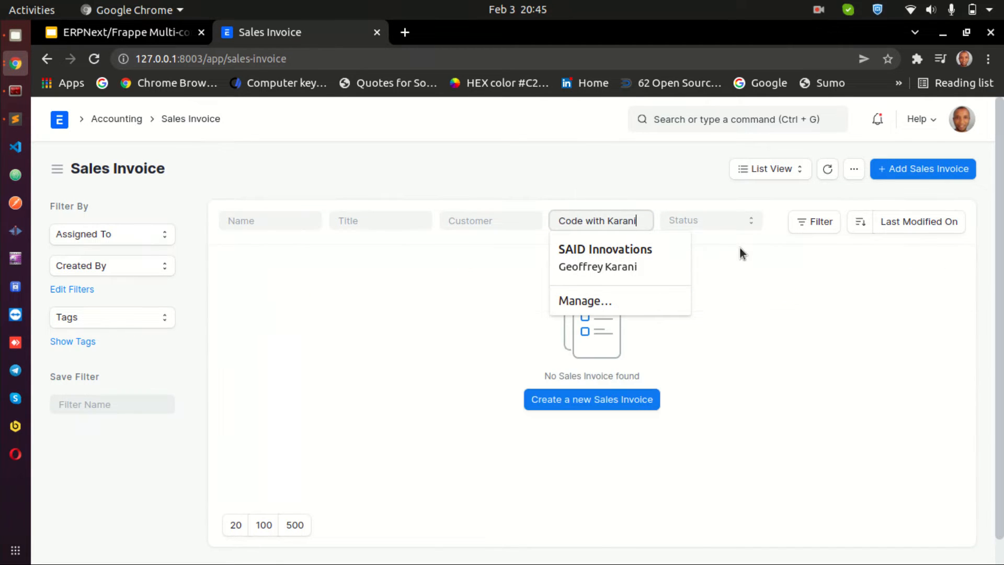
left_click(331, 389)
Switch the list's company filter to SAID Innovations
triple_click(599, 221)
key("BackSpace")
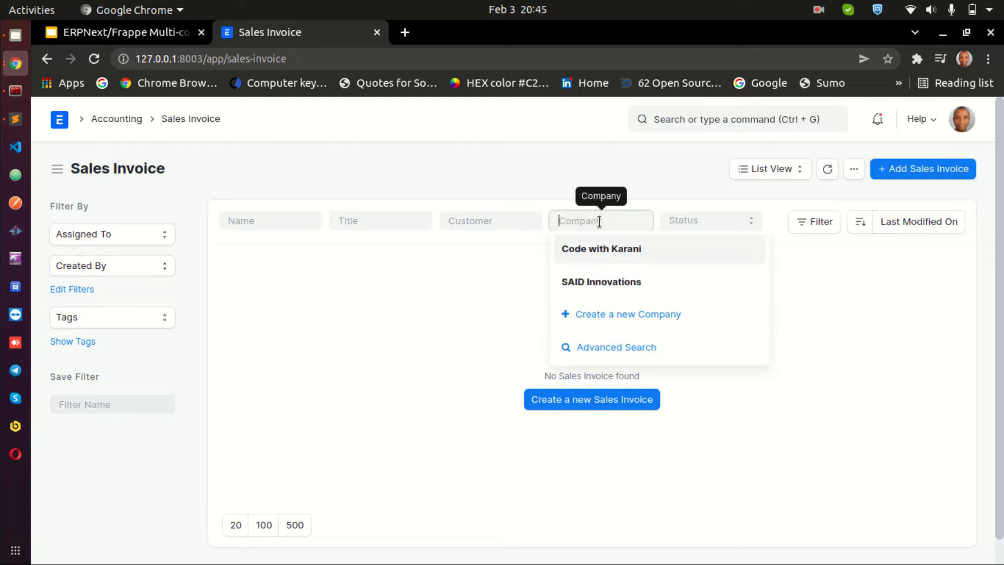
left_click(601, 281)
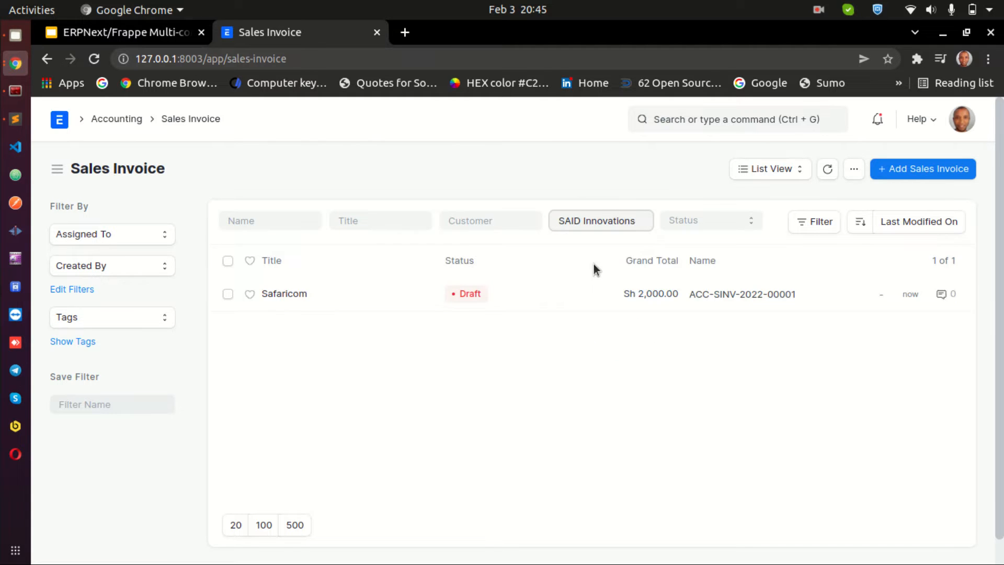
Clear the company filter and filter the list by Code with Karani again
triple_click(577, 221)
key("BackSpace")
left_click(594, 166)
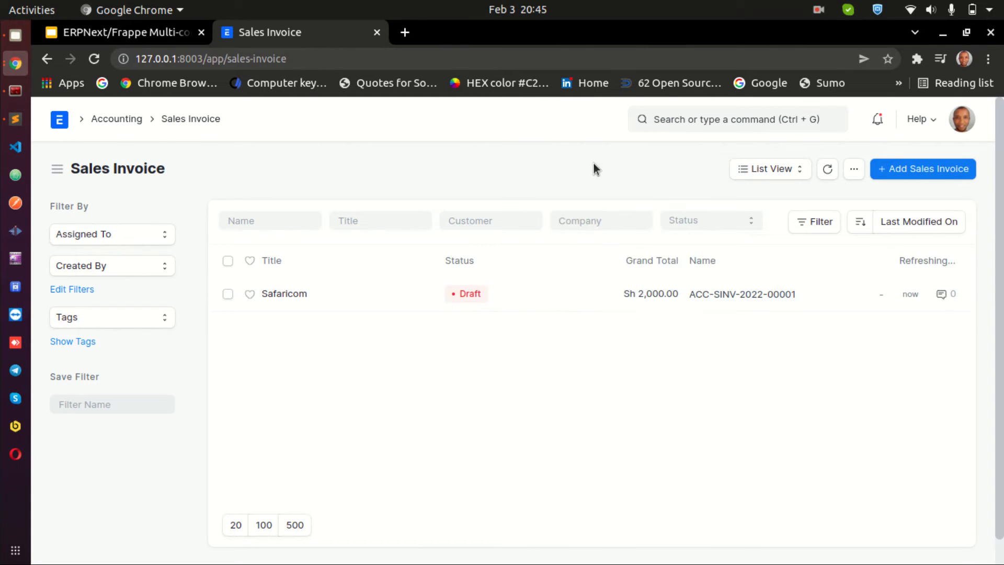
left_click(595, 222)
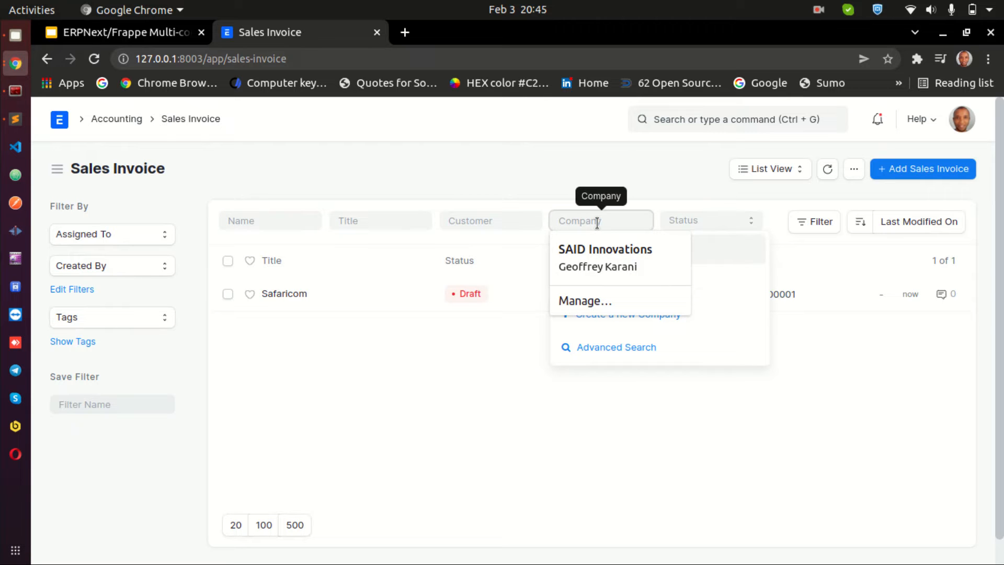
type("c")
left_click(602, 256)
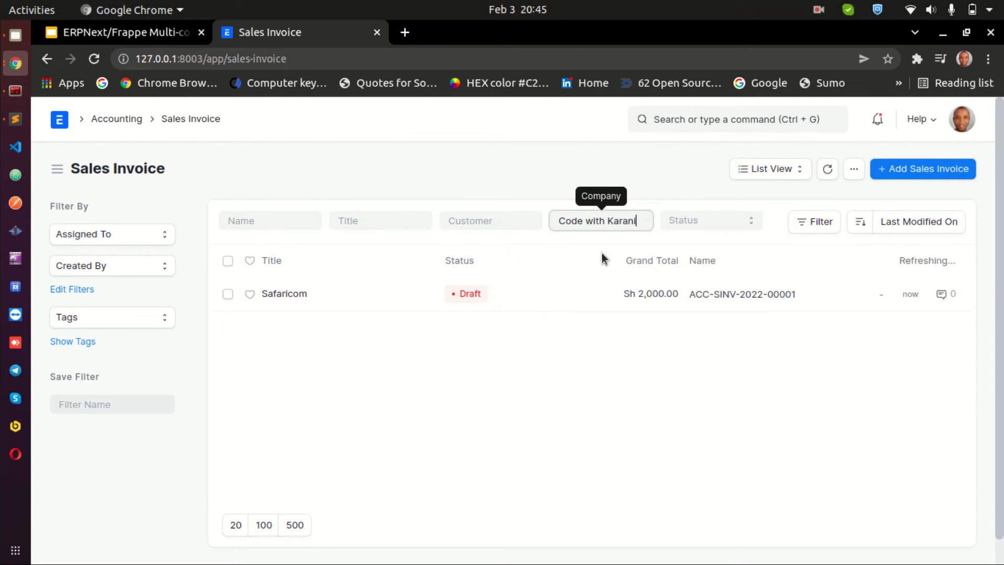
Clear the company filter on the Sales Invoice list
triple_click(608, 222)
key("BackSpace")
left_click(535, 159)
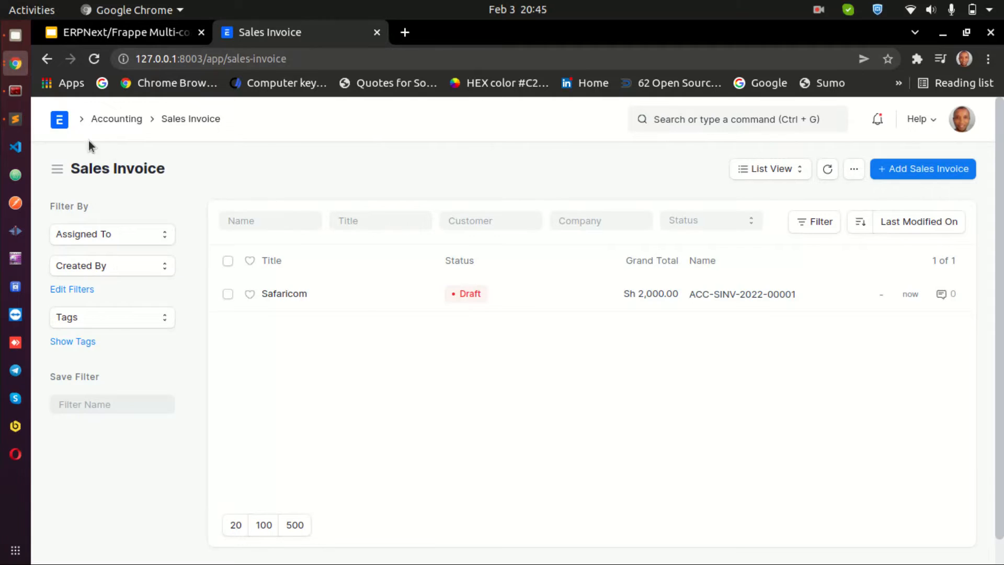
Open the ERPNext home page in a new browser tab and switch to it
right_click(58, 120)
left_click(78, 130)
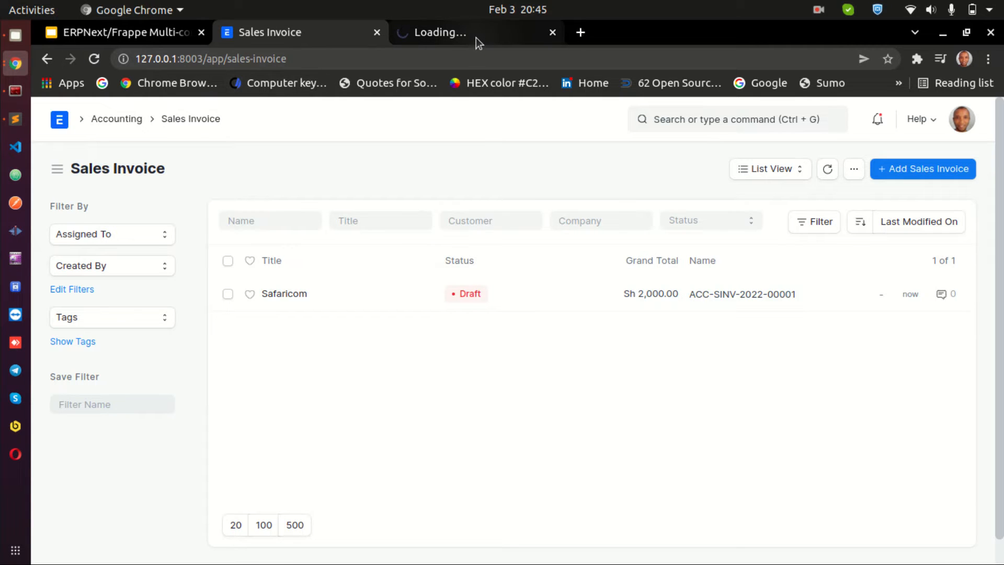
left_click(476, 36)
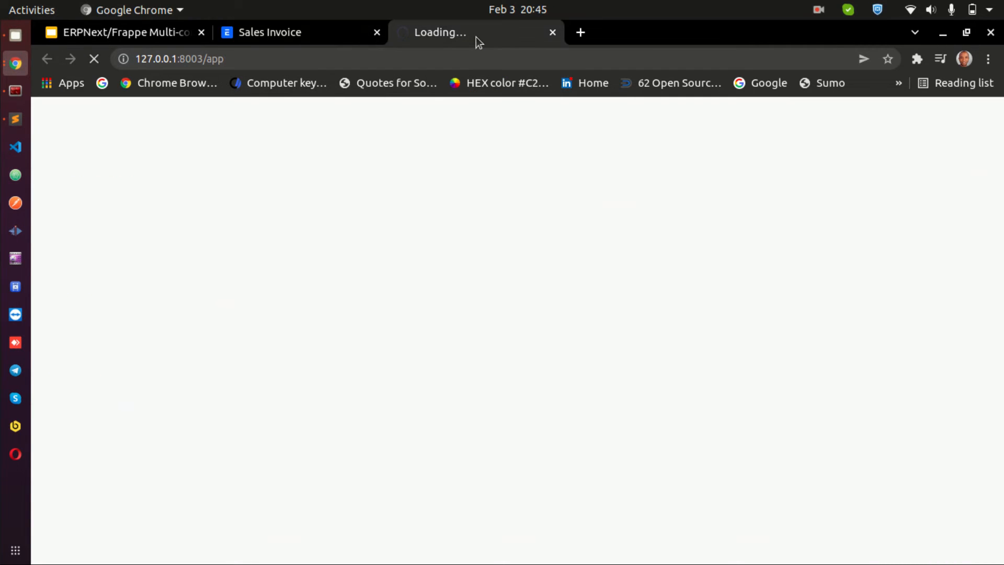
left_click(300, 44)
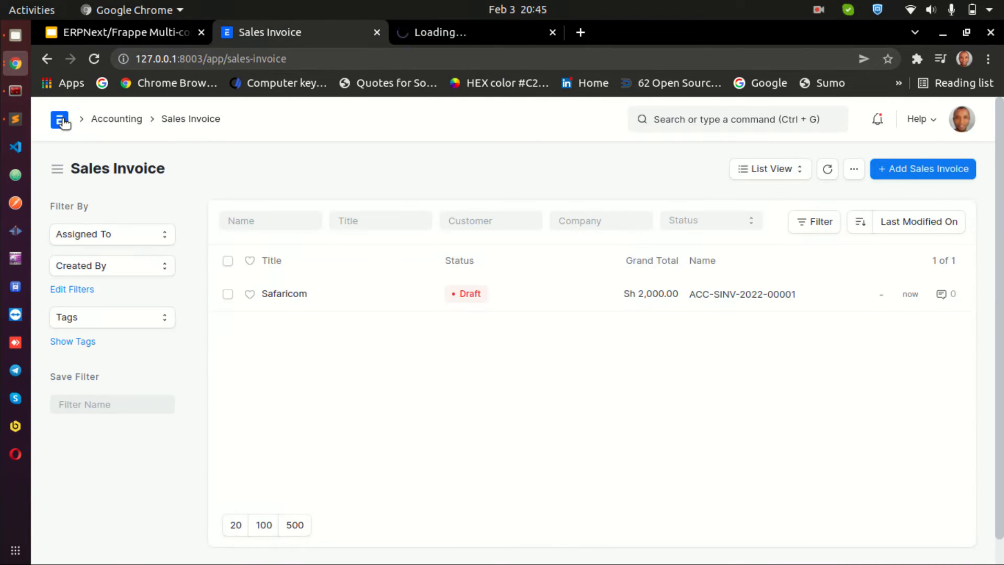
left_click(458, 41)
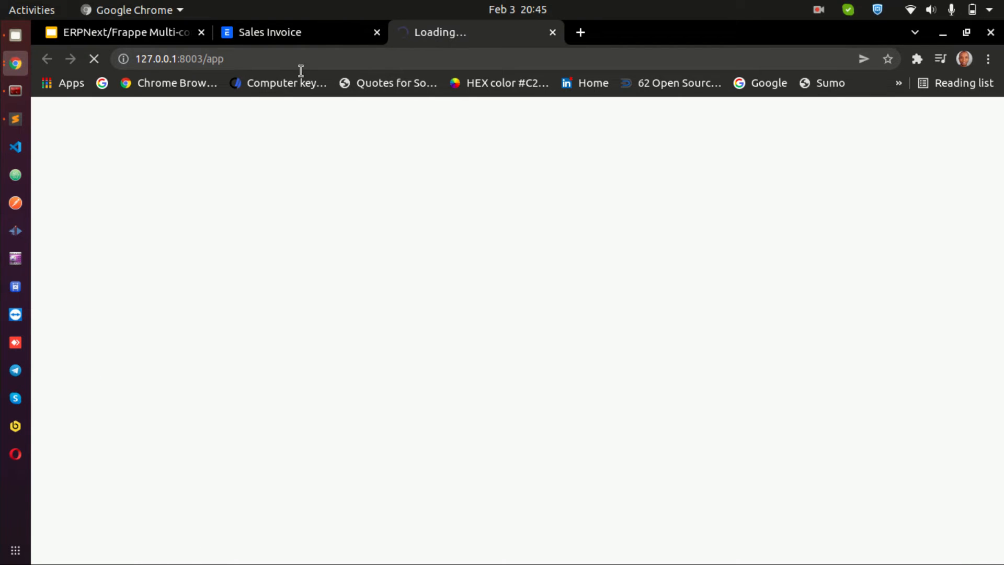
left_click(246, 33)
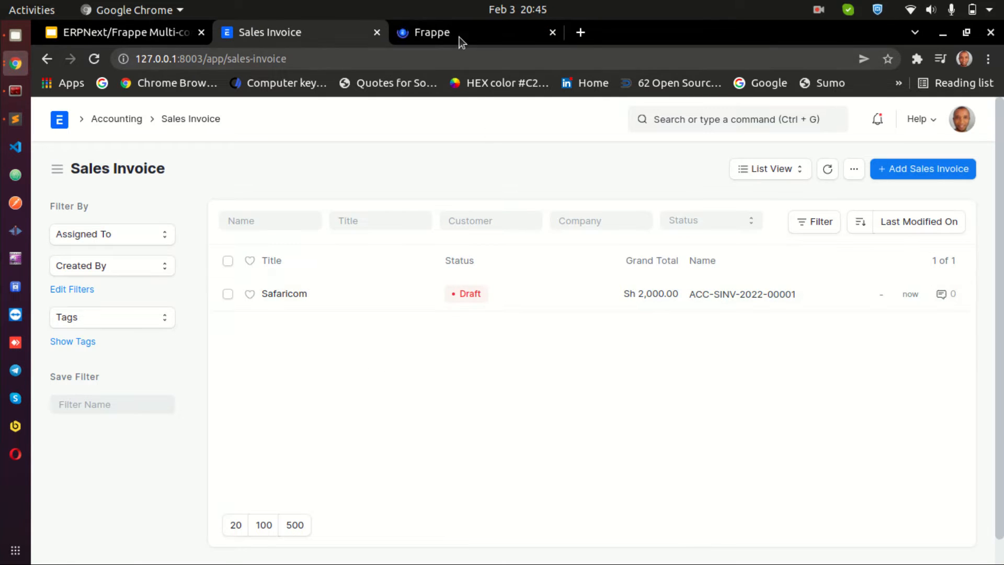
left_click(458, 33)
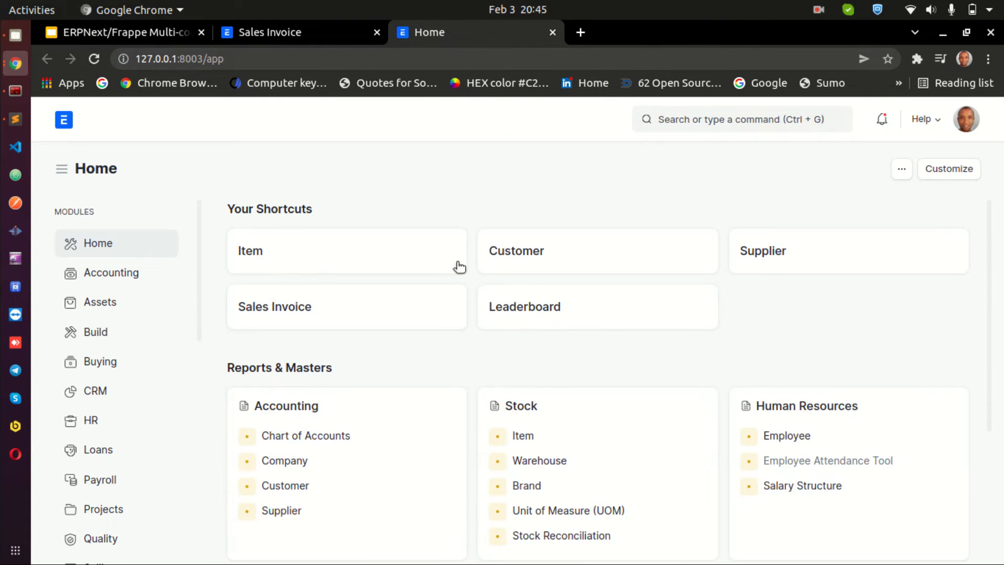
Create a new user with the account's e-mail address, first name Code With and last name Karani, without a welcome email
scroll(125, 386, "down", 10)
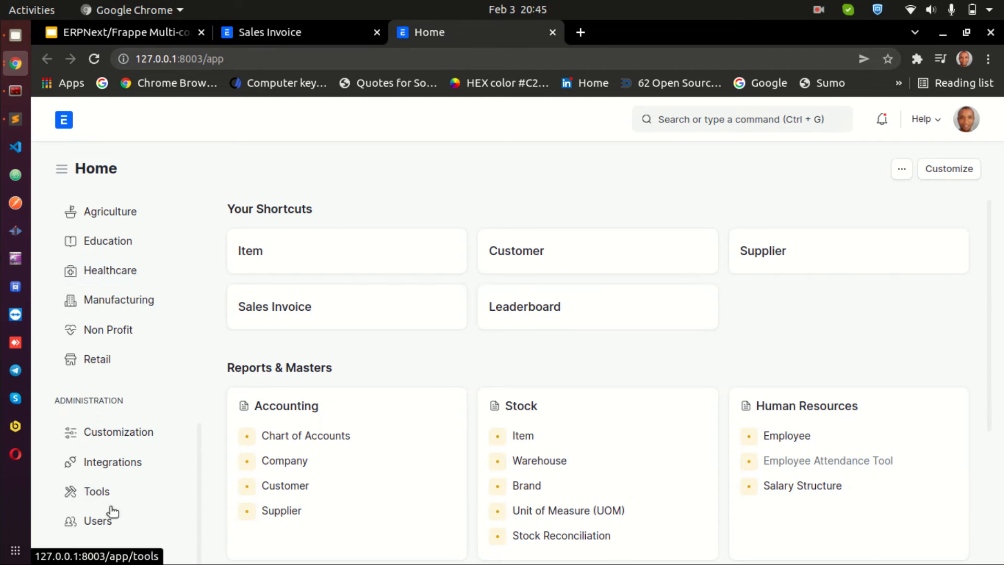
left_click(99, 520)
left_click(349, 267)
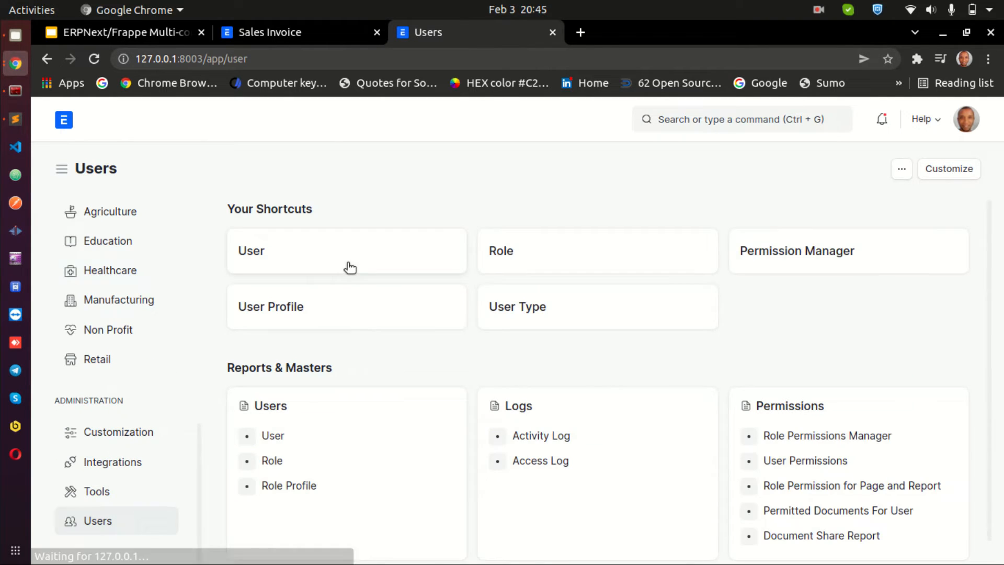
left_click(937, 171)
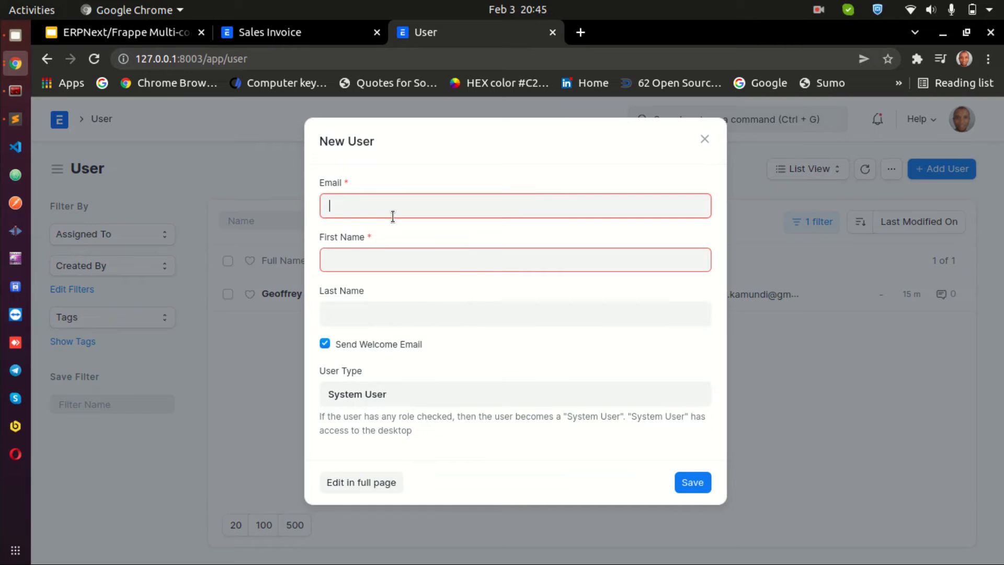
key("Tab")
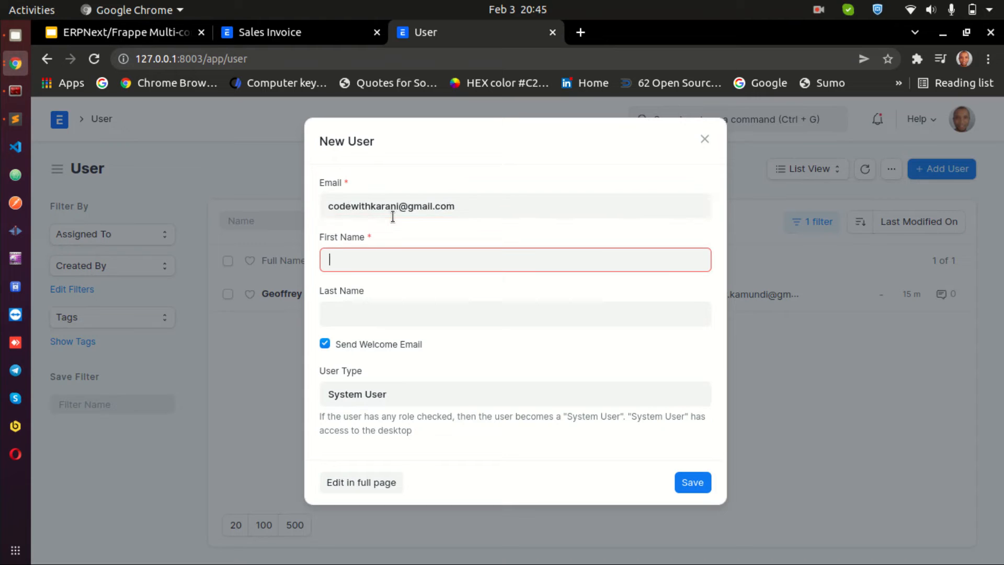
type("Code With")
left_click(417, 312)
type("Karani")
left_click(349, 346)
left_click(678, 482)
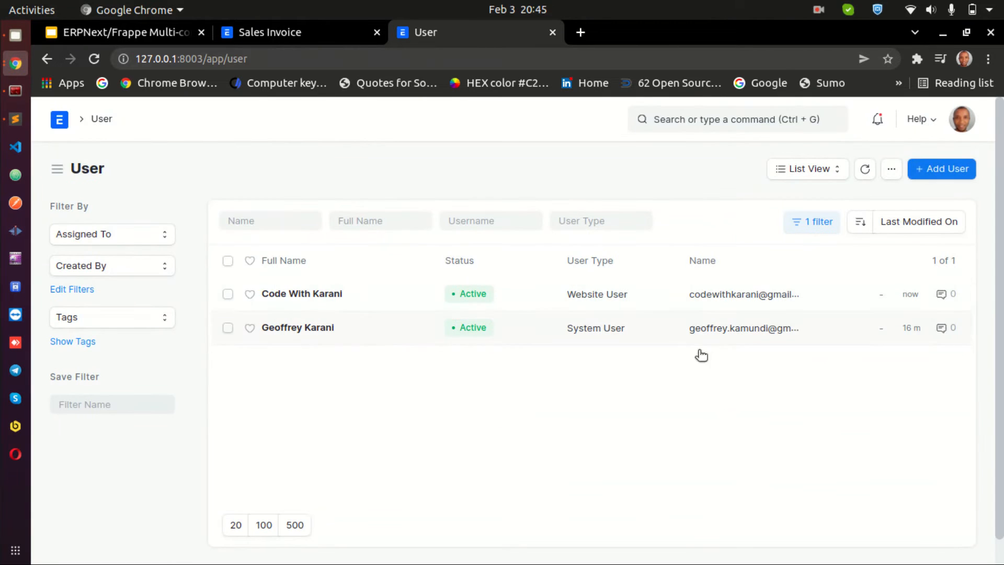
Open the new Code With Karani user record and select all roles
left_click(324, 293)
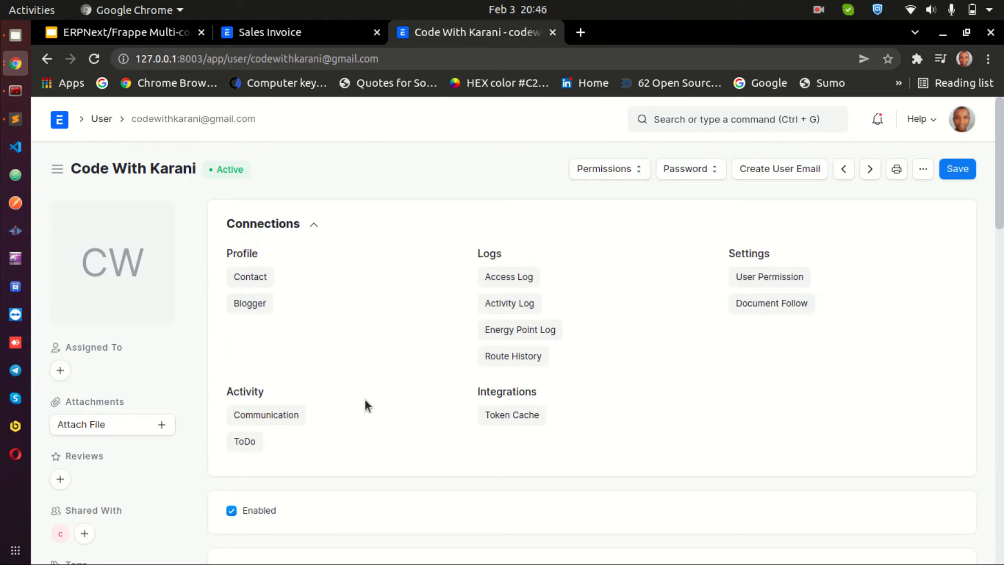
scroll(388, 413, "down", 5)
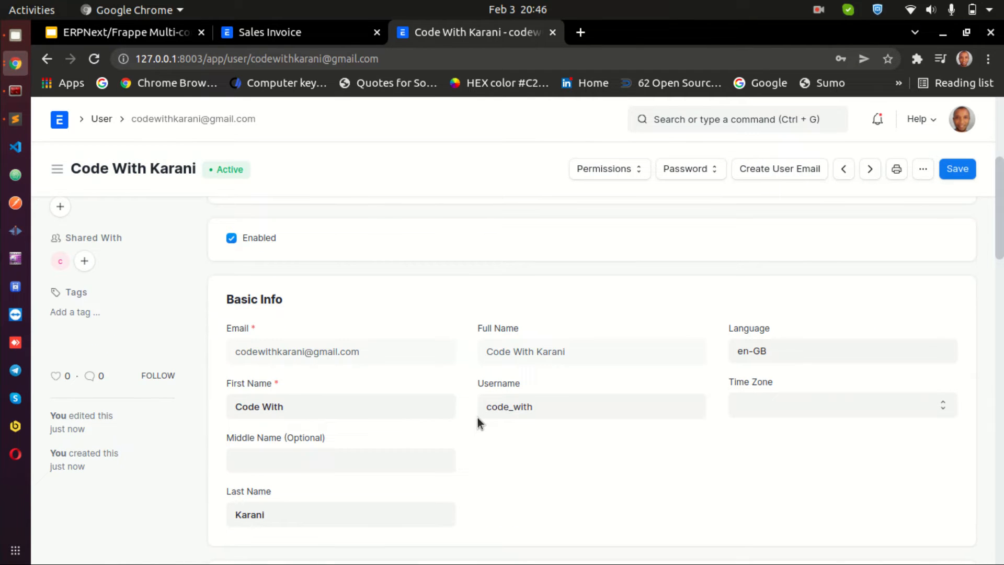
scroll(478, 417, "down", 5)
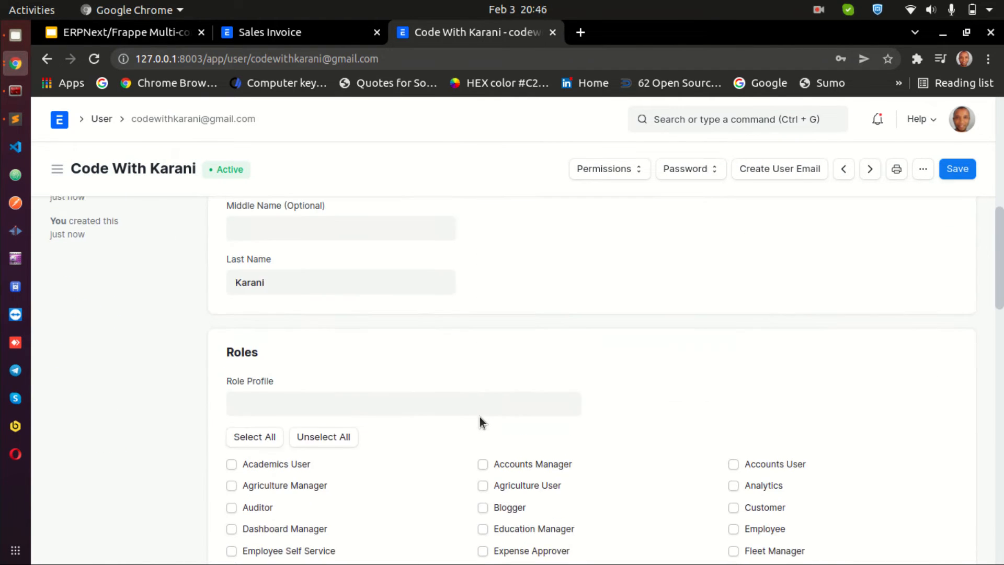
left_click(254, 358)
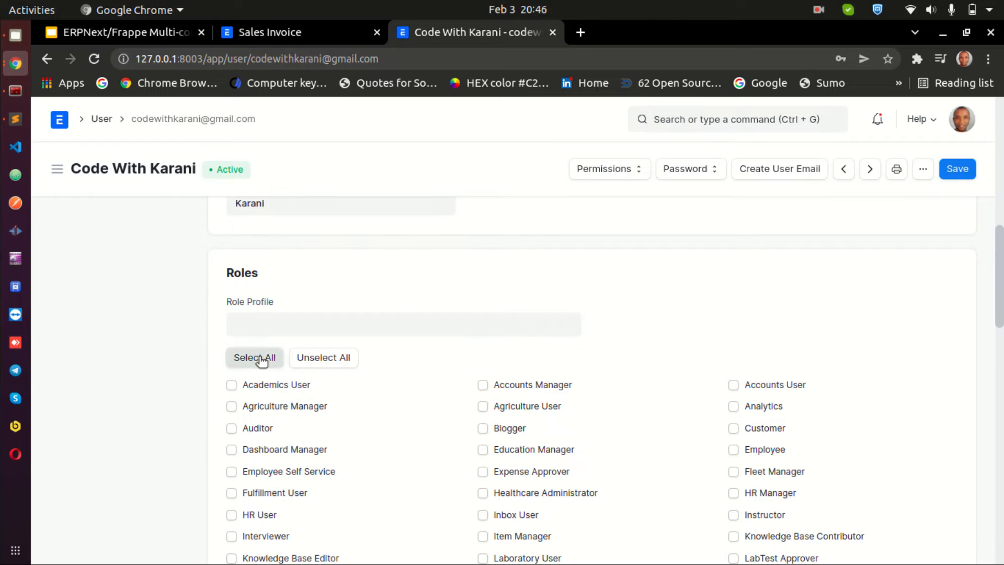
Review the selected roles and save the user, dismissing the employee role message
scroll(624, 358, "down", 10)
scroll(633, 358, "up", 9)
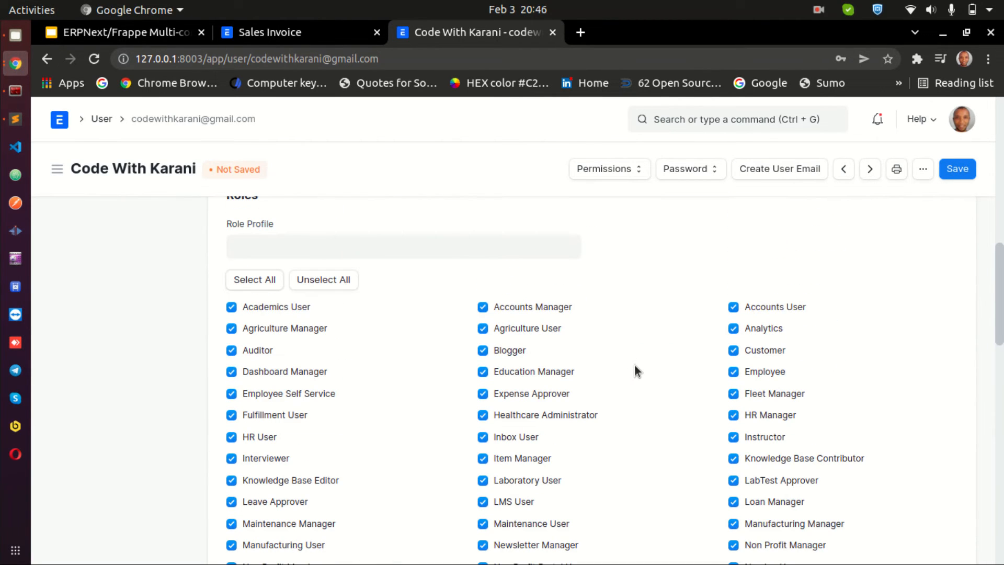
scroll(547, 393, "down", 5)
scroll(485, 346, "up", 15)
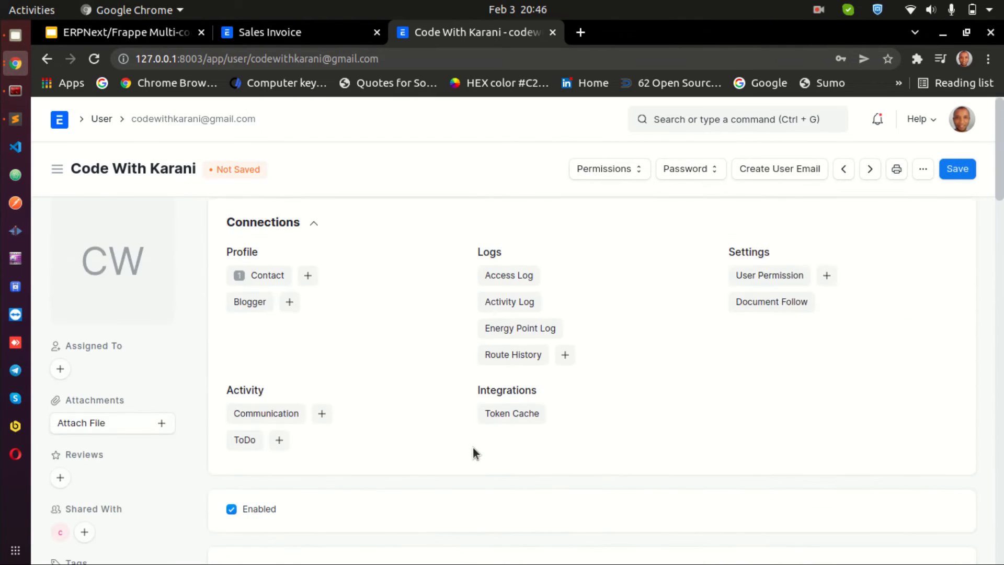
scroll(472, 447, "down", 5)
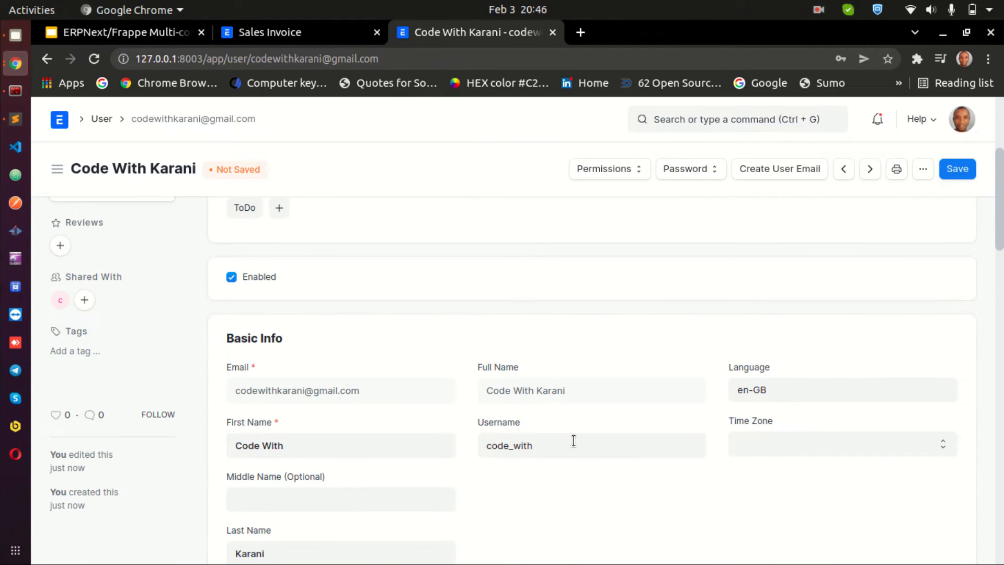
scroll(573, 441, "up", 5)
scroll(574, 441, "down", 10)
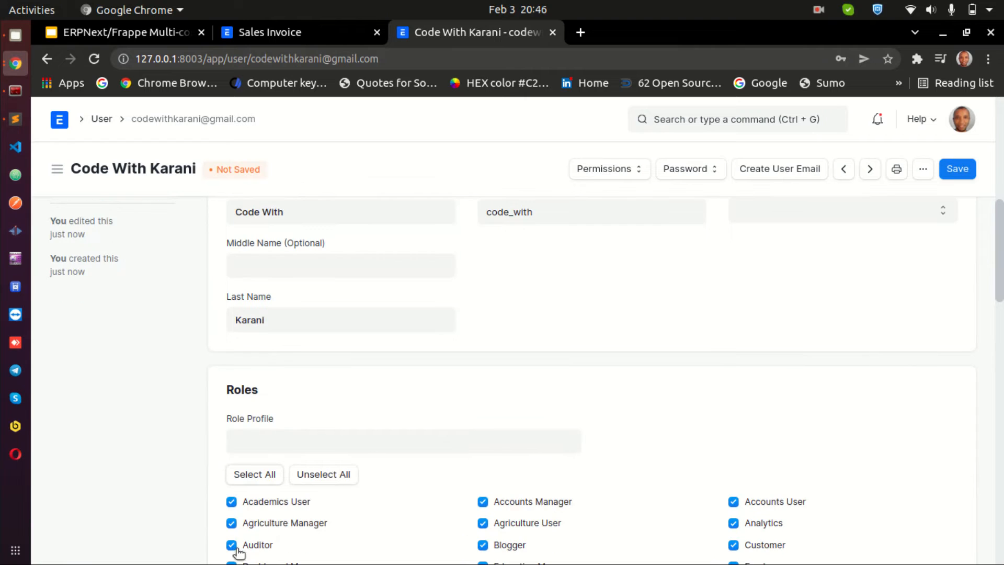
scroll(644, 414, "down", 10)
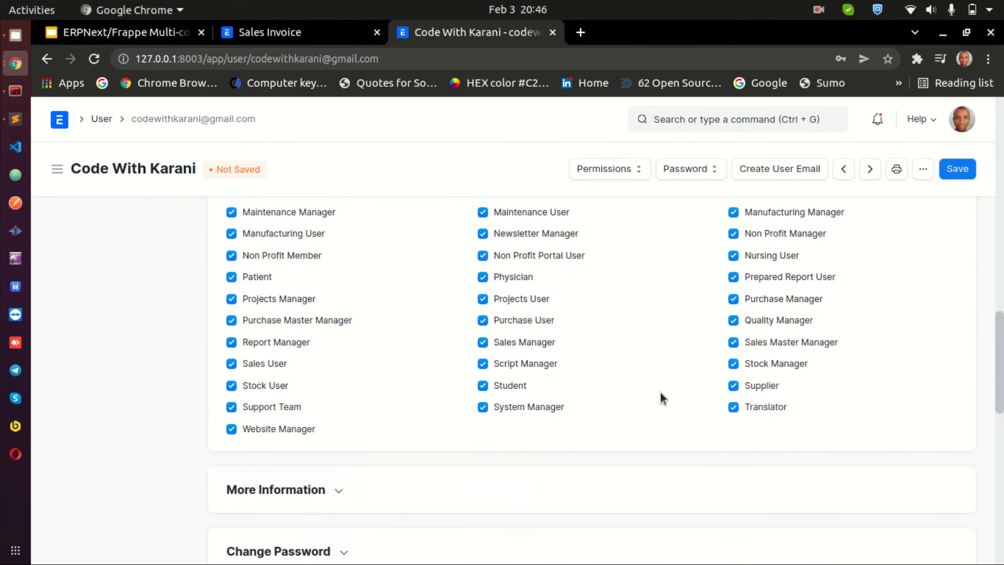
scroll(754, 349, "up", 5)
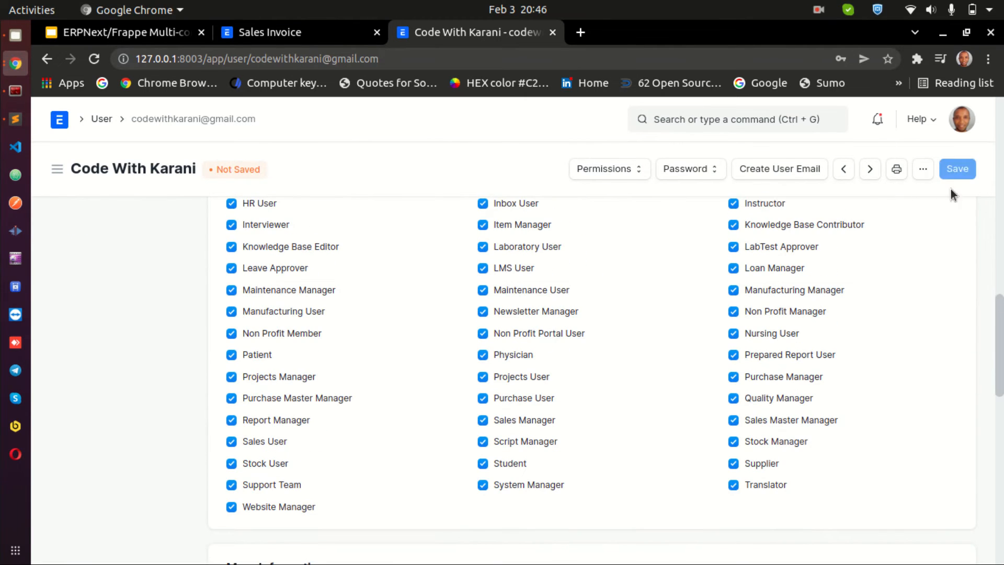
left_click(954, 173)
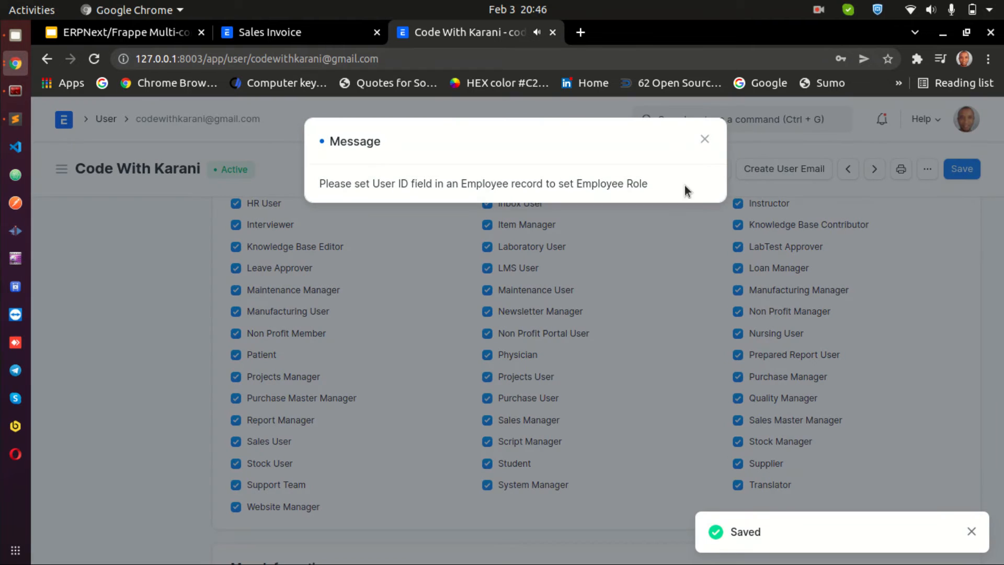
left_click(705, 138)
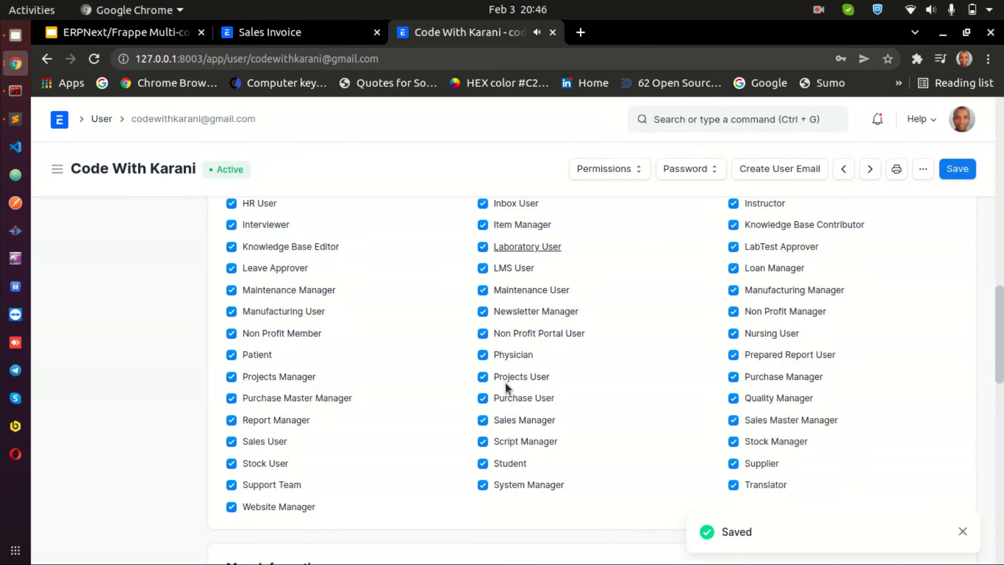
Set a new password for the user under Change Password and save, declining the browser's password prompt
scroll(525, 407, "up", 5)
scroll(526, 413, "up", 10)
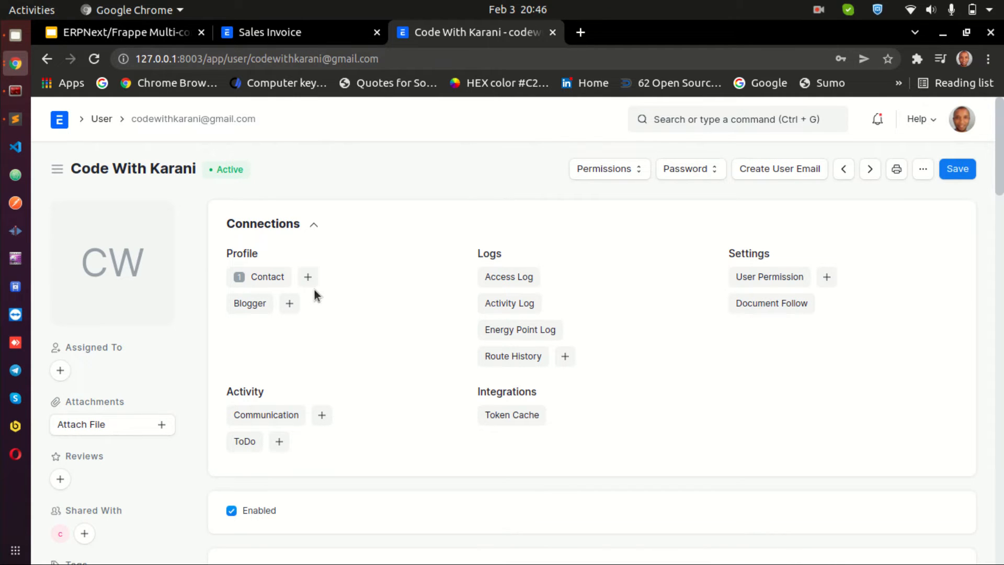
scroll(314, 286, "down", 8)
scroll(329, 314, "down", 15)
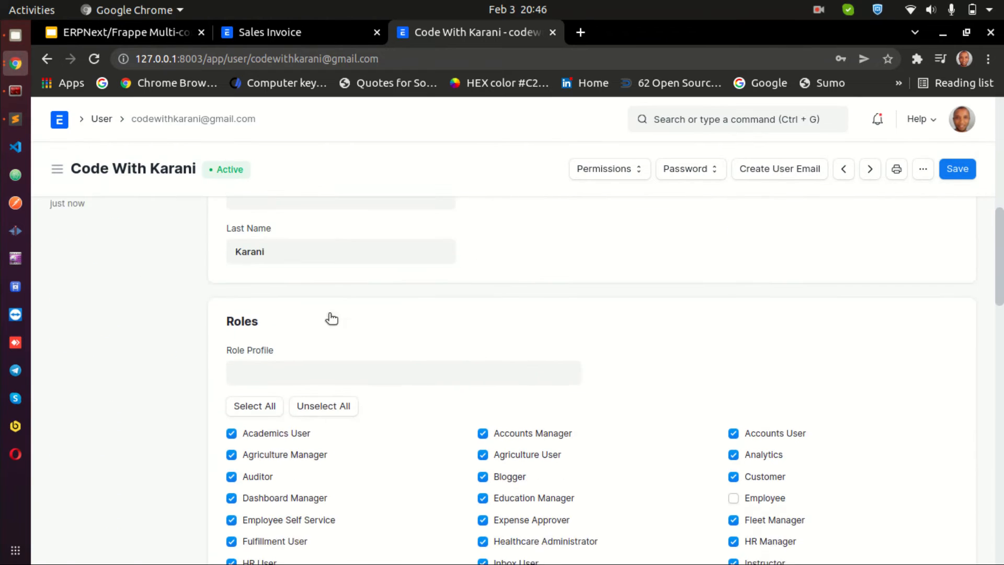
left_click(334, 319)
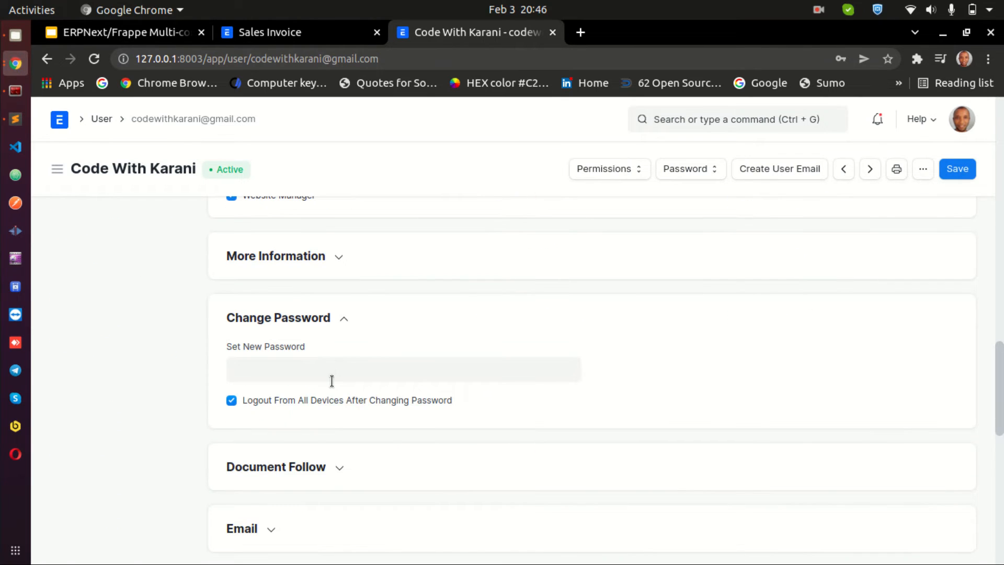
left_click(329, 372)
type("***")
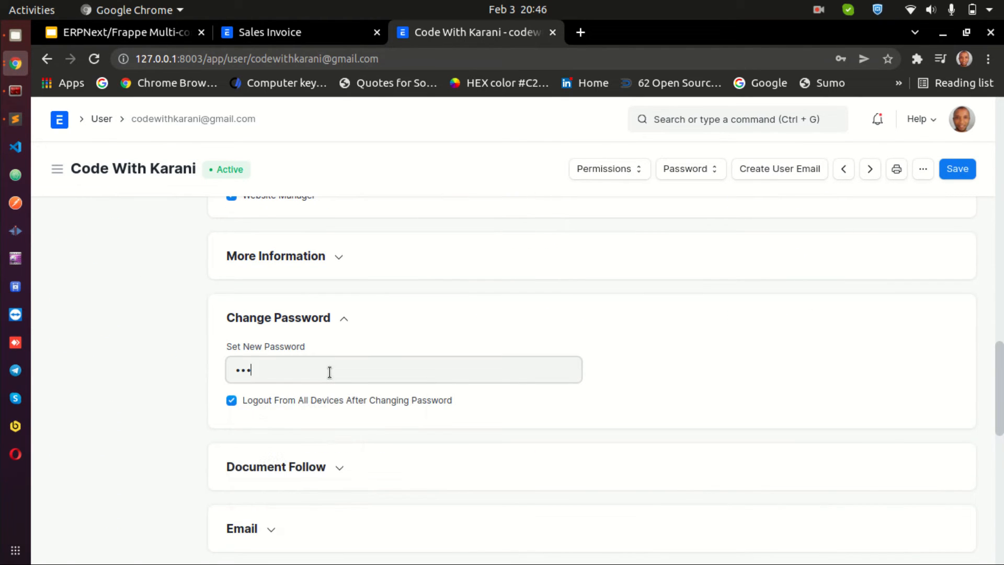
type("********")
left_click(960, 173)
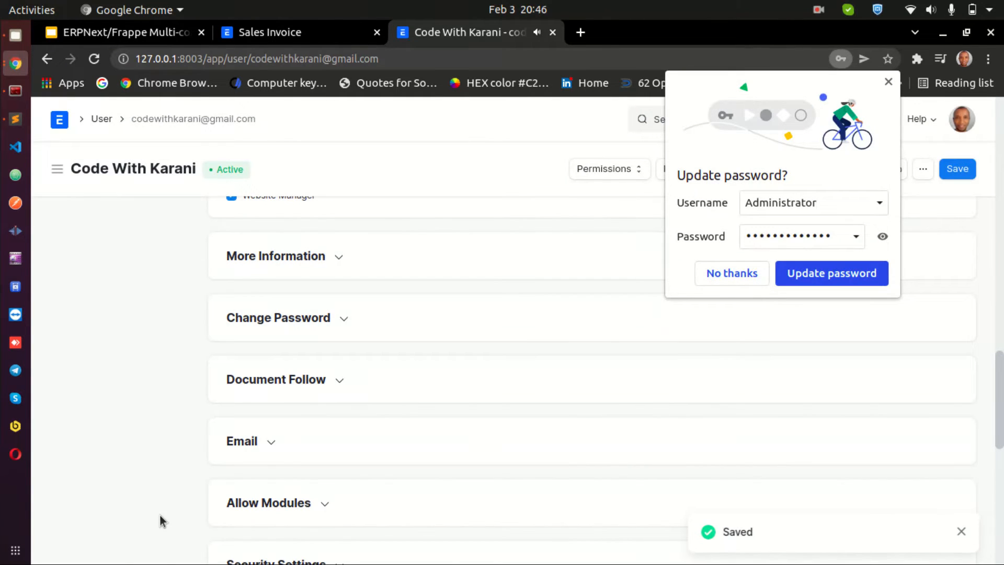
left_click(888, 83)
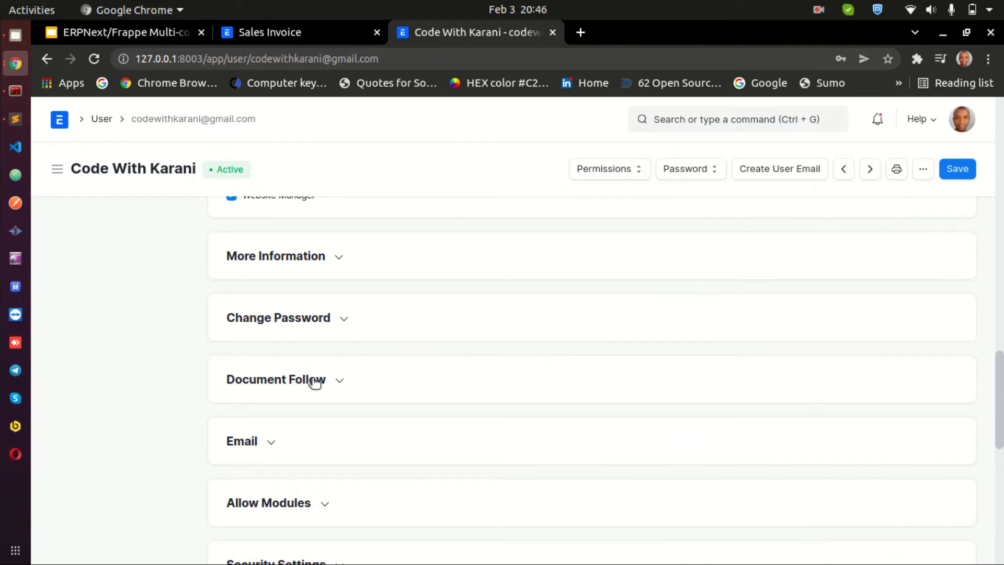
scroll(314, 383, "up", 15)
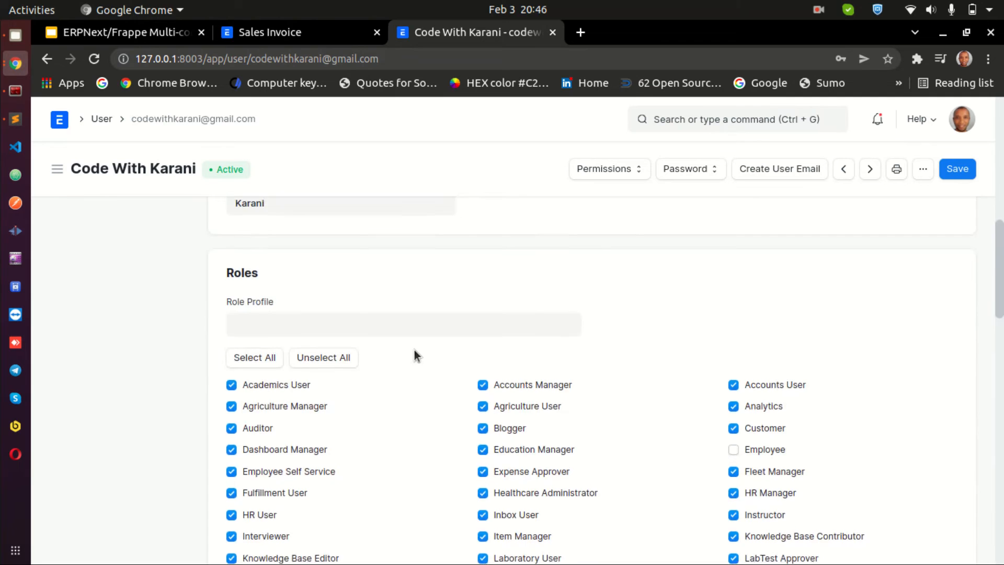
scroll(416, 355, "up", 3)
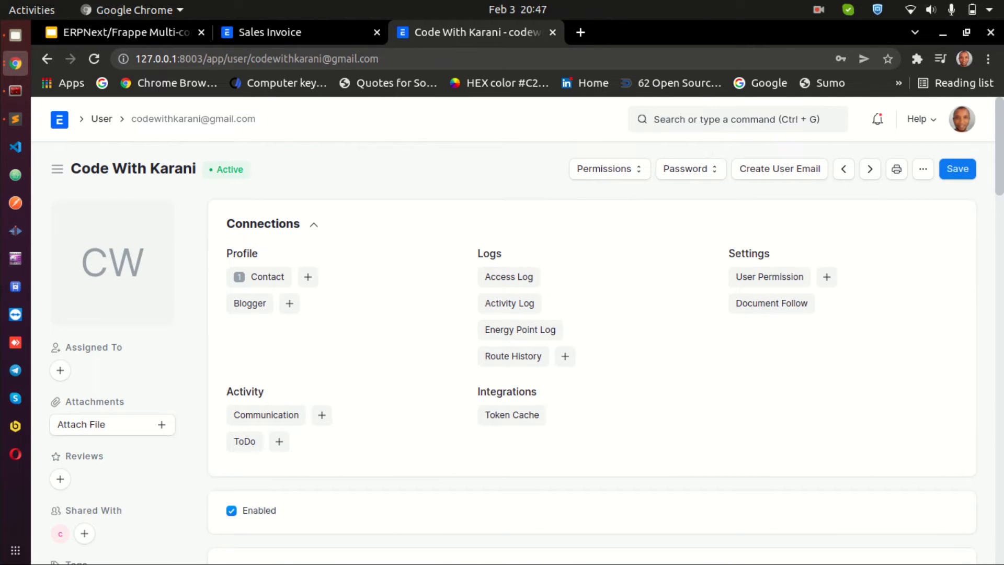
left_click(16, 453)
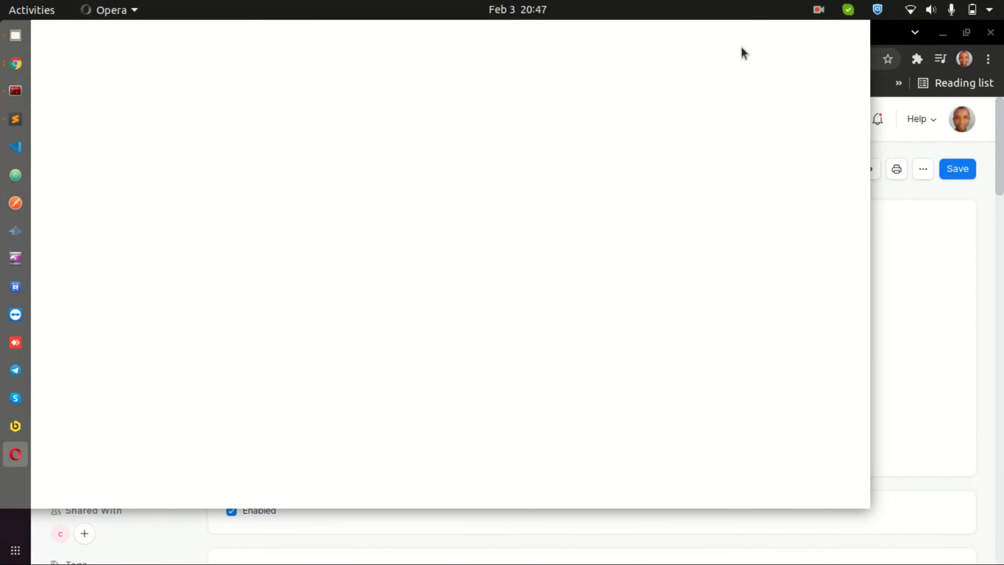
left_click(695, 30)
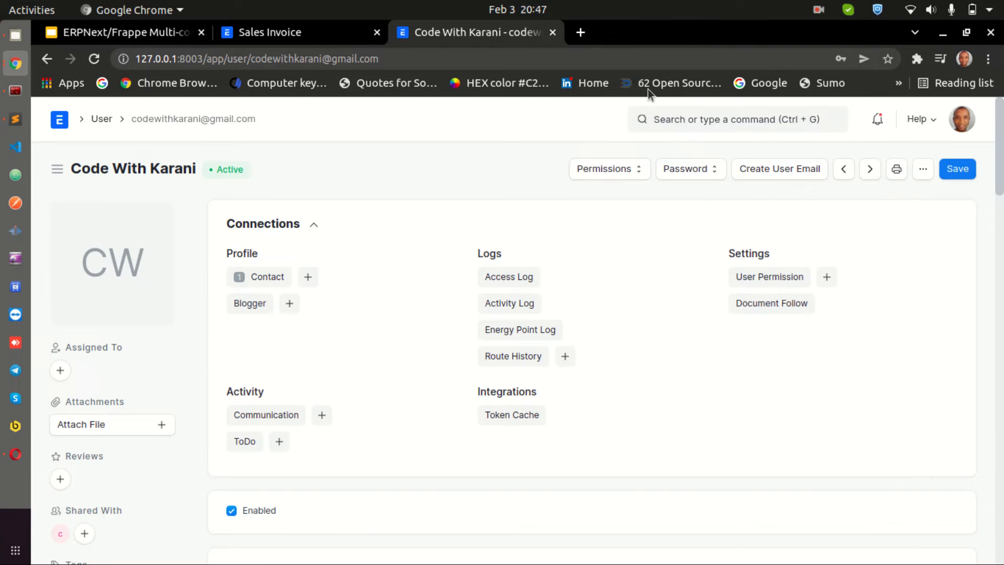
left_click(20, 454)
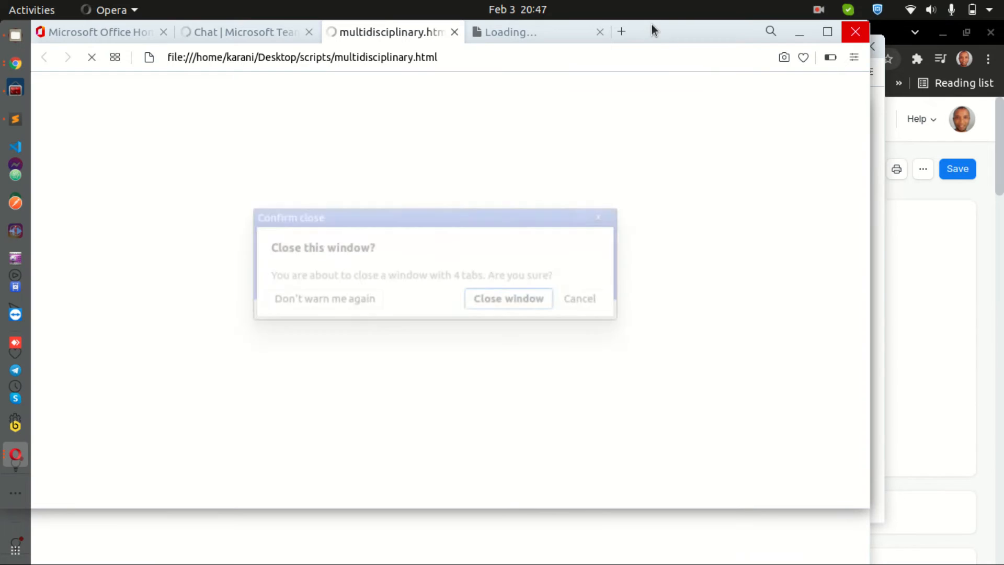
left_click(505, 304)
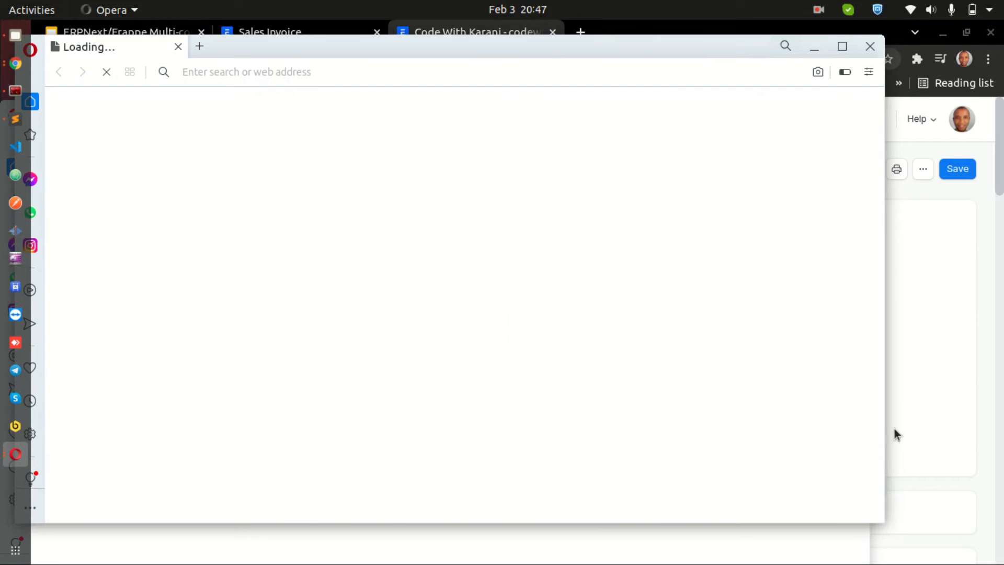
left_click(916, 366)
left_click(14, 460)
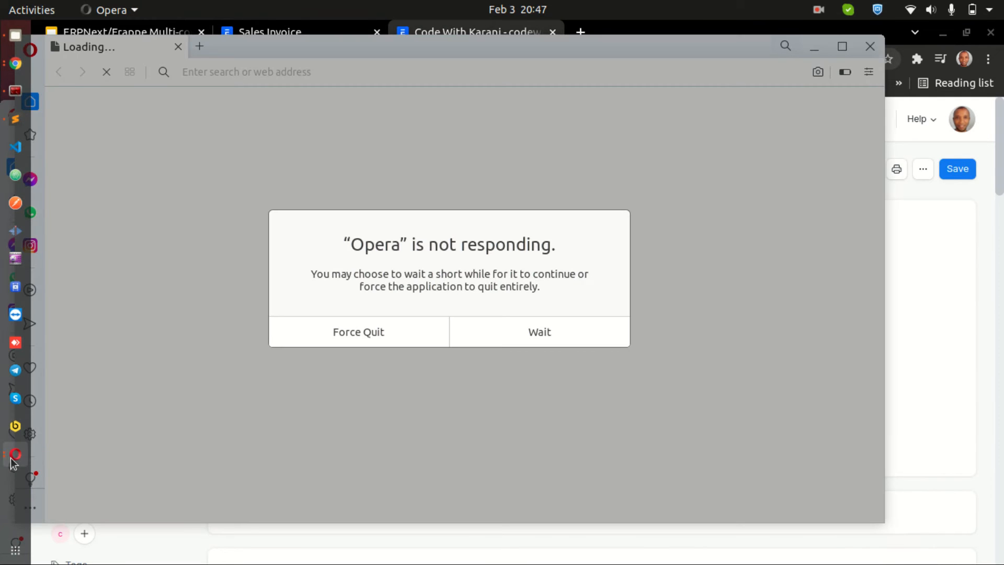
left_click(390, 332)
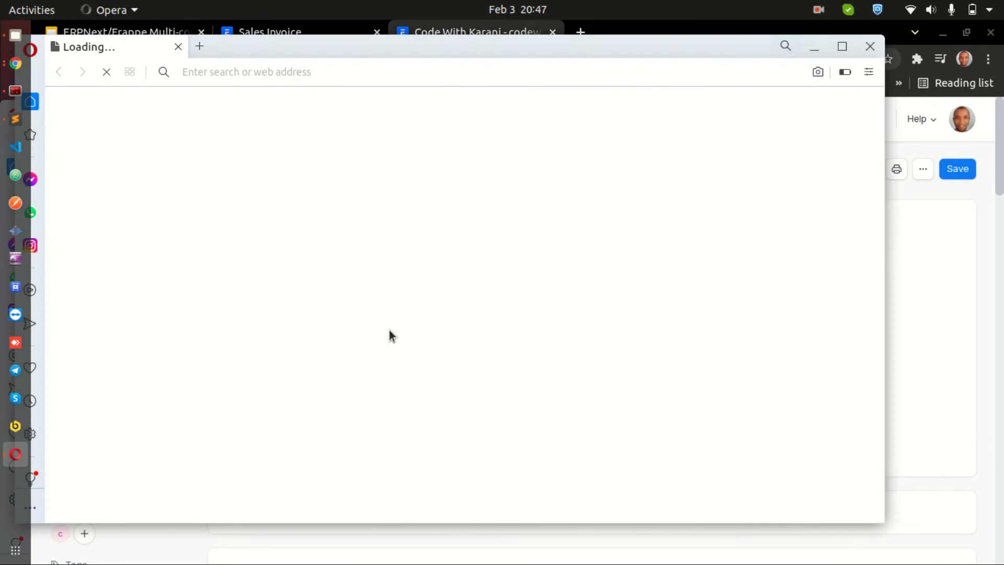
left_click(870, 46)
left_click(16, 455)
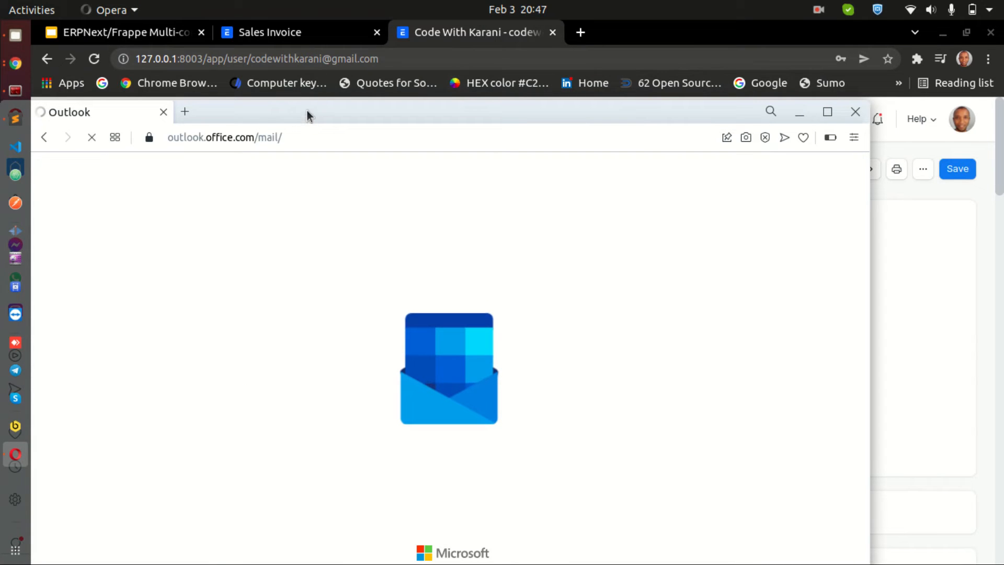
left_click(800, 112)
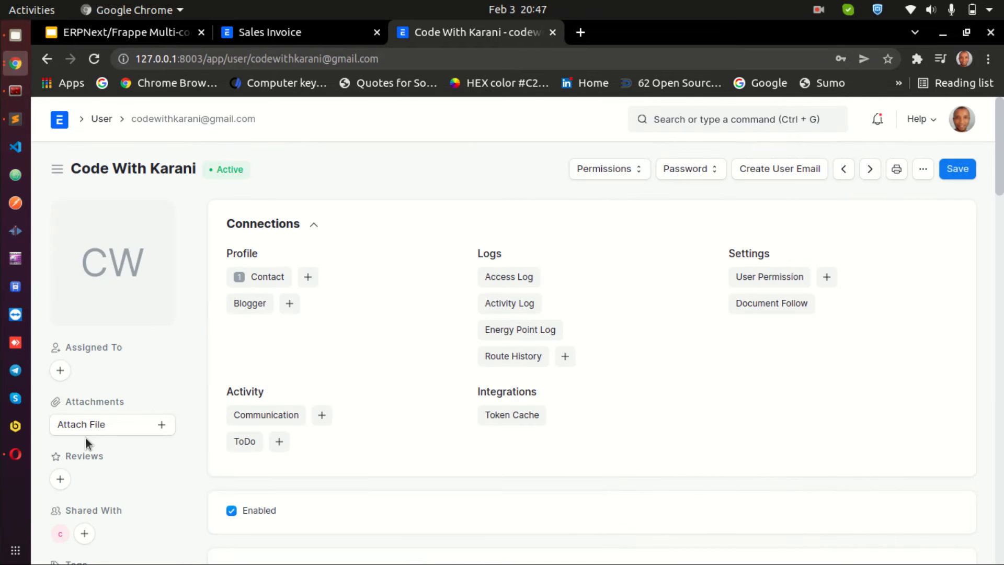
left_click(15, 453)
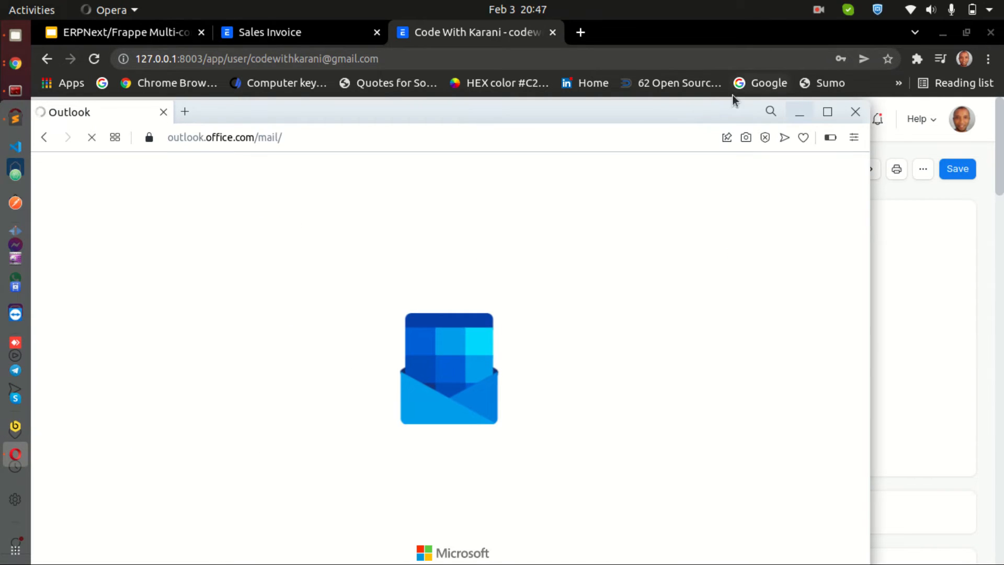
left_click_drag(659, 112, 0, 340)
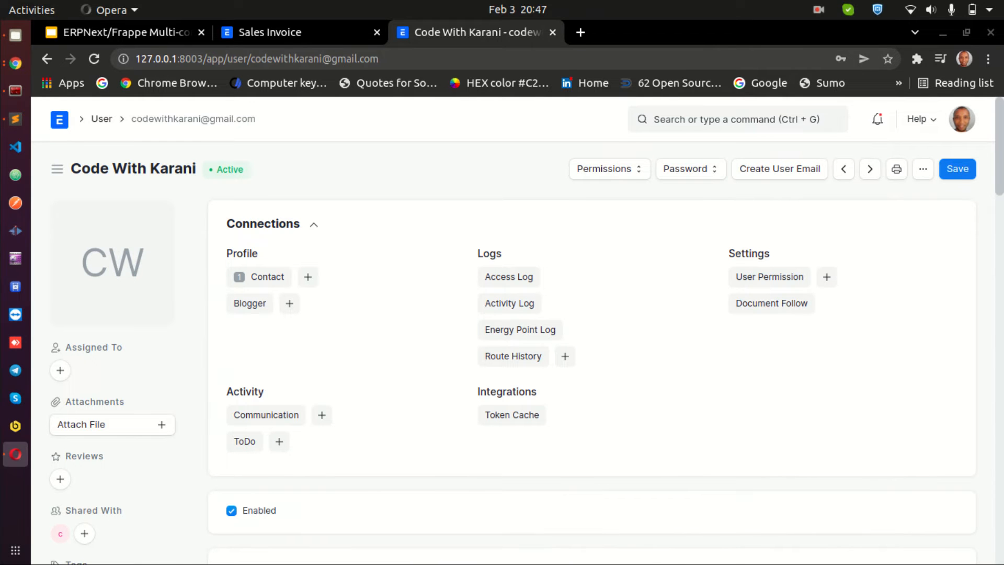
left_click_drag(157, 31, 518, 16)
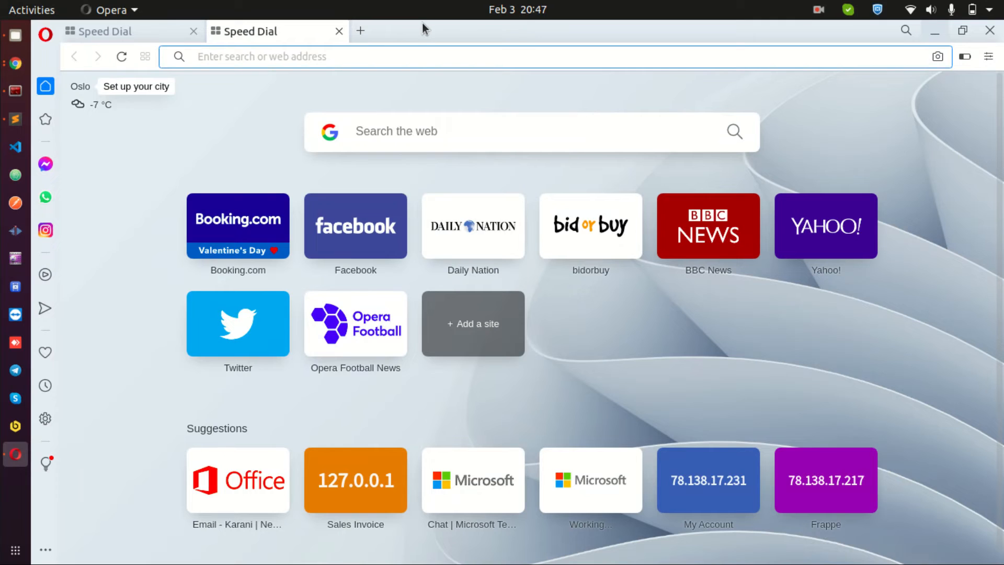
In the Opera browser, open 127.0.0.1:8003 and log in as the Code With Karani user with its password
type("127.0.0.1:8003")
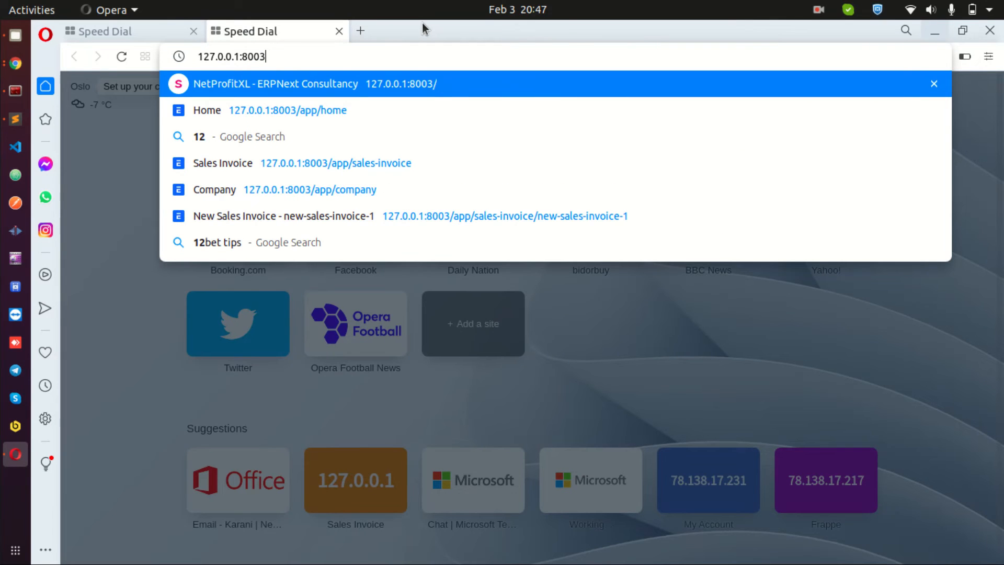
key("Return")
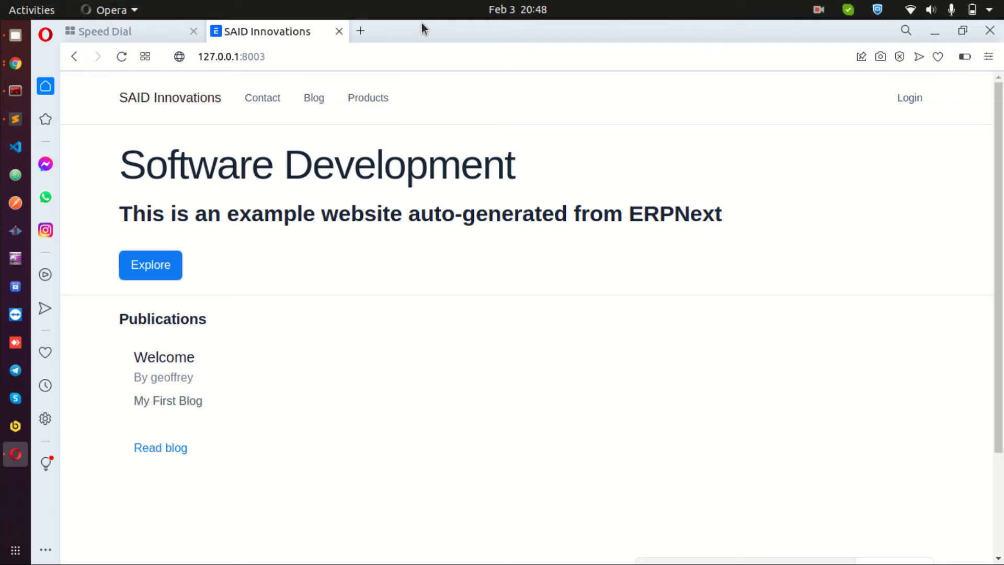
left_click(913, 97)
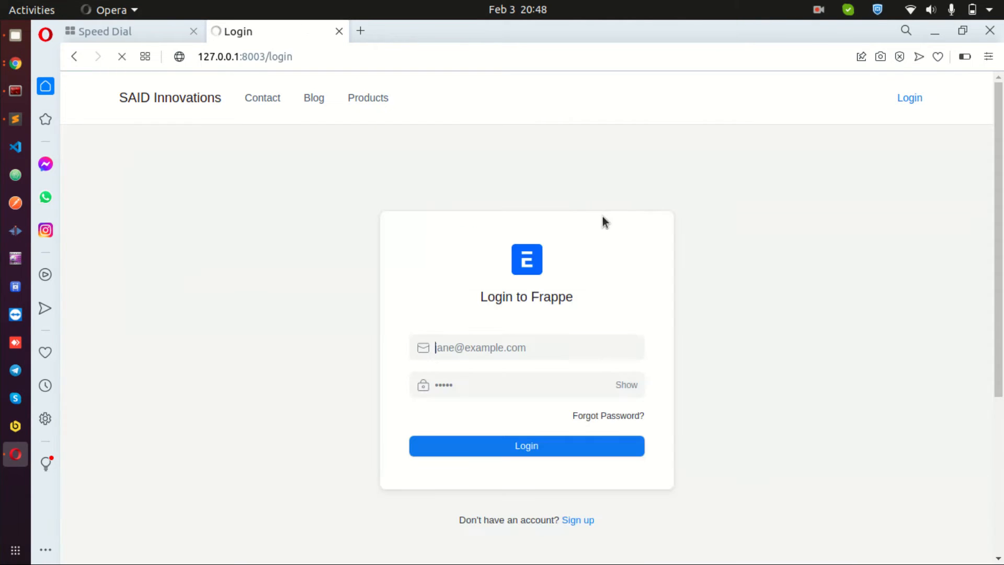
left_click(497, 348)
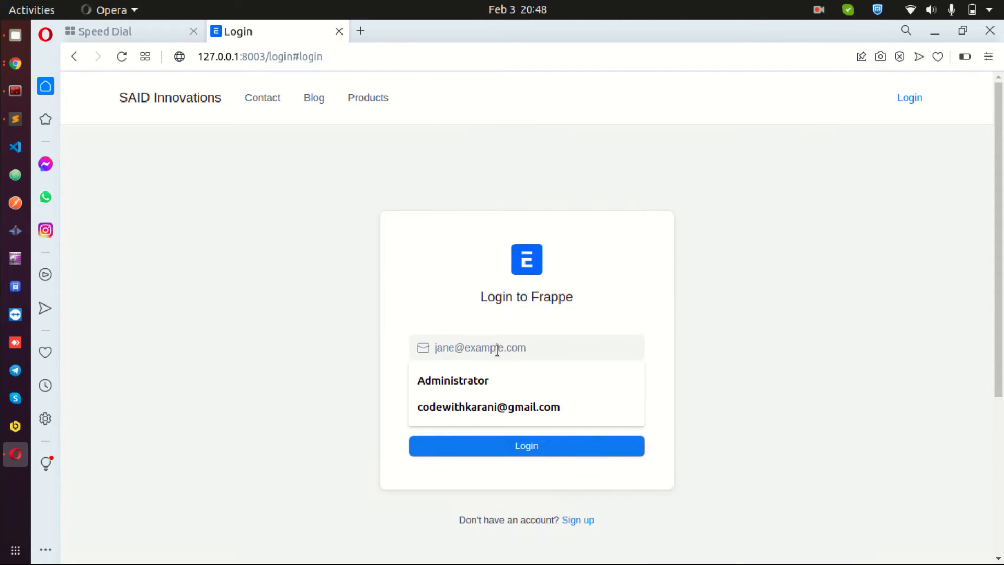
left_click(516, 414)
left_click(532, 377)
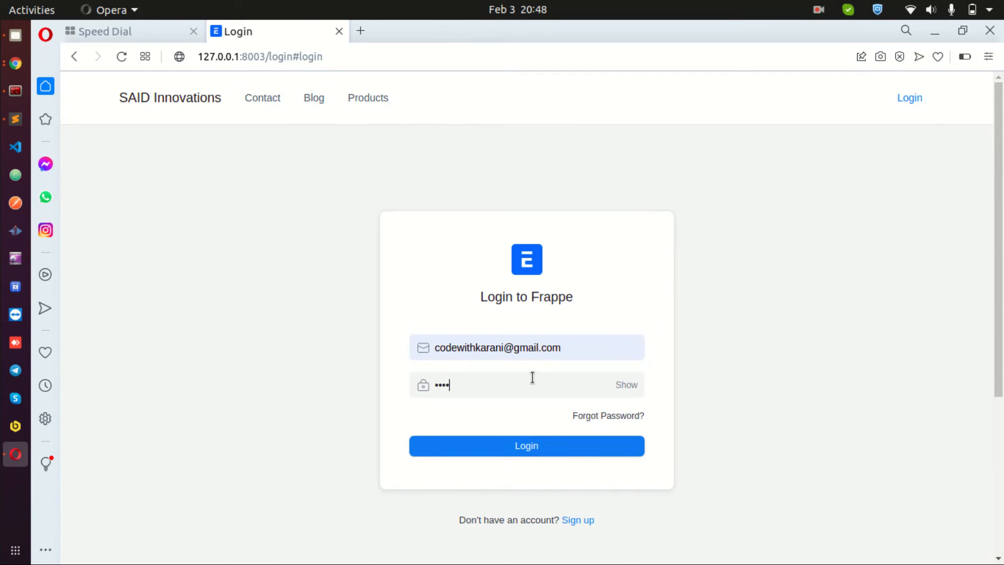
type("••")
key("Return")
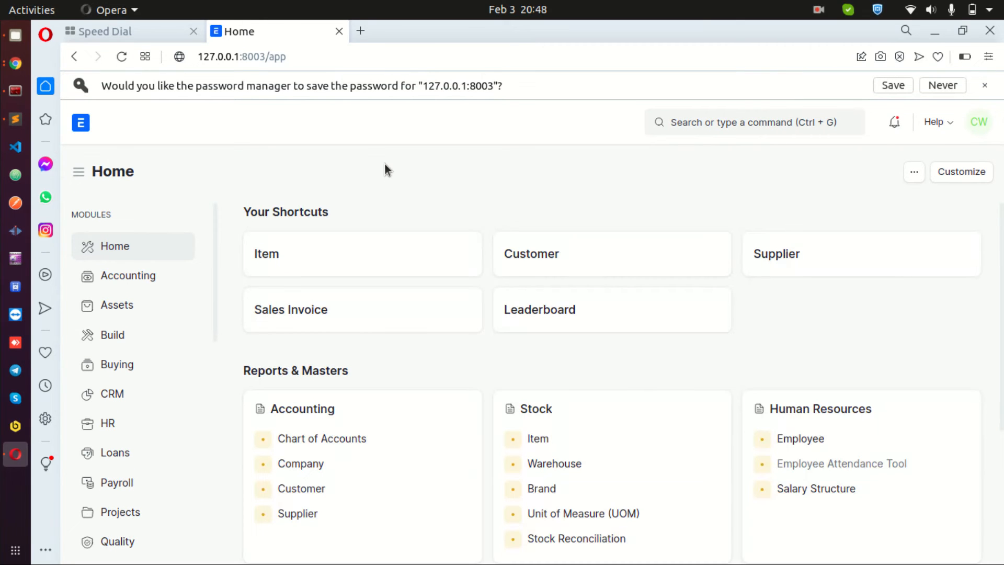
Open the Sales Invoice list and clear its SAID Innovations company filter
left_click(323, 311)
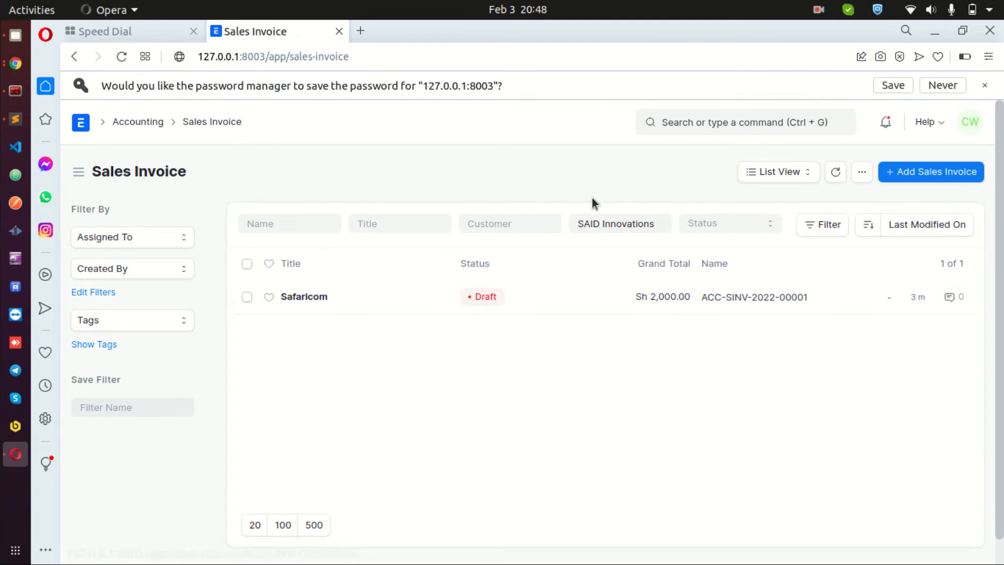
triple_click(610, 222)
key("BackSpace")
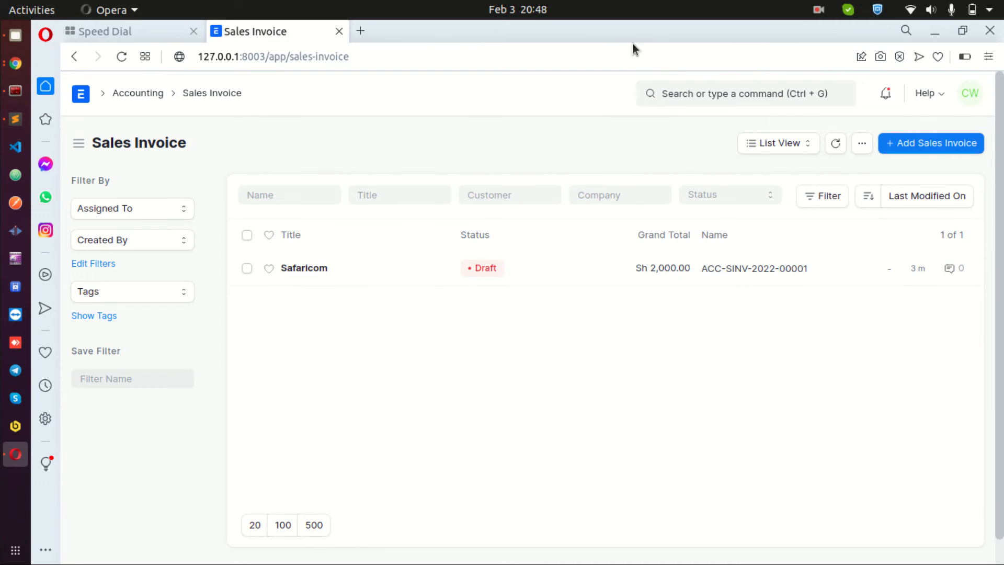
left_click_drag(636, 47, 0, 243)
left_click(442, 159)
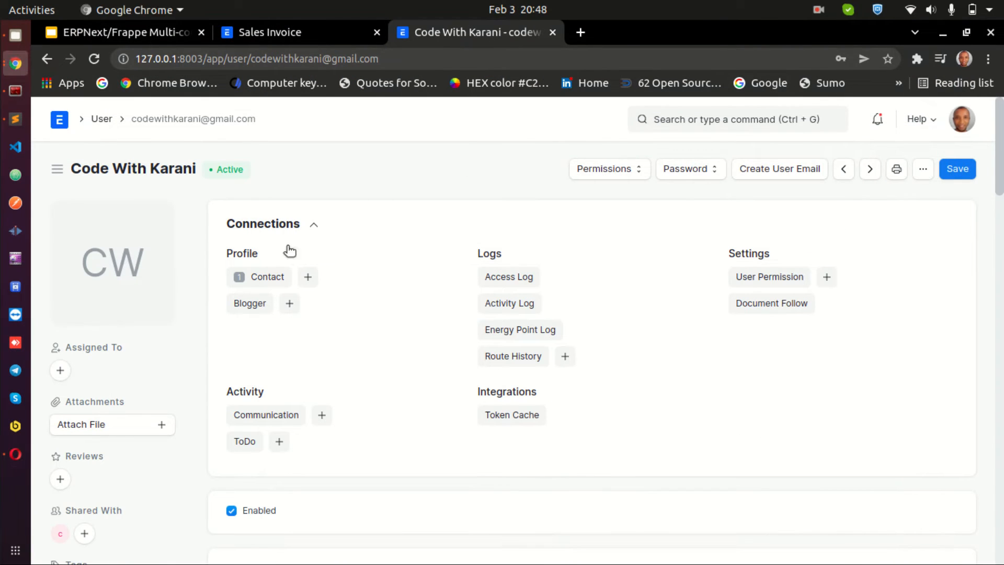
left_click(287, 33)
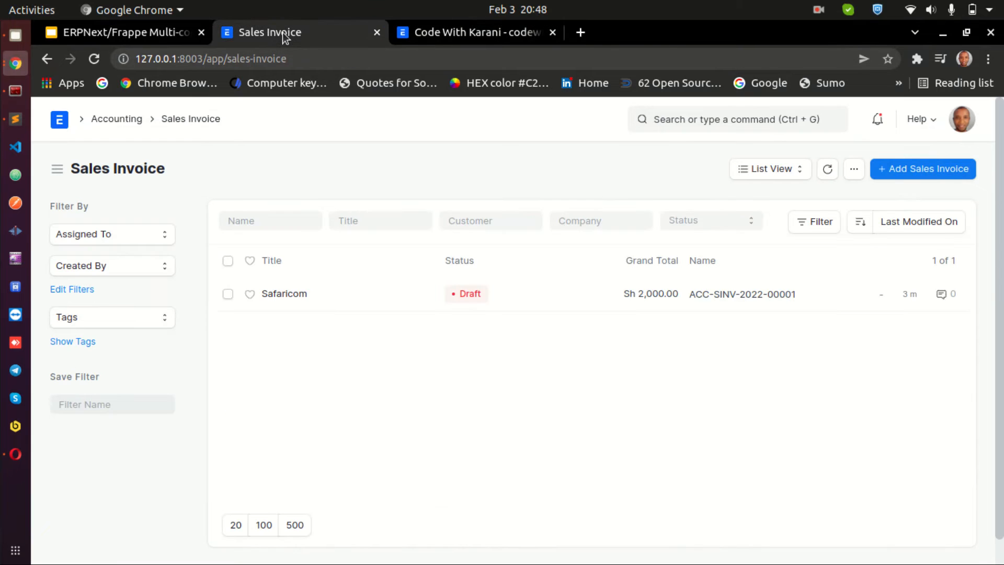
left_click(426, 34)
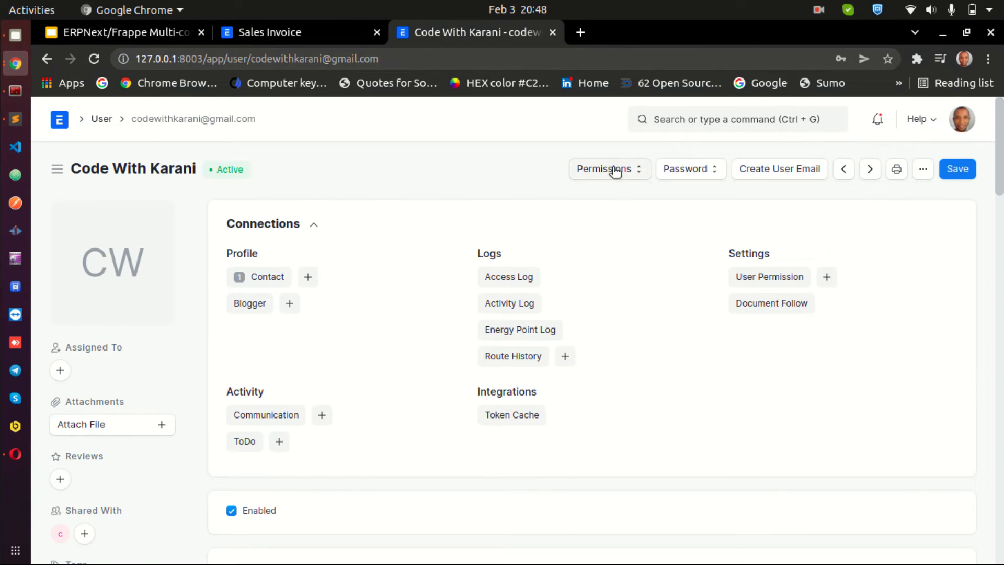
Open the User Permission list and start a new user permission for the Code With Karani user
left_click(705, 119)
type("permission")
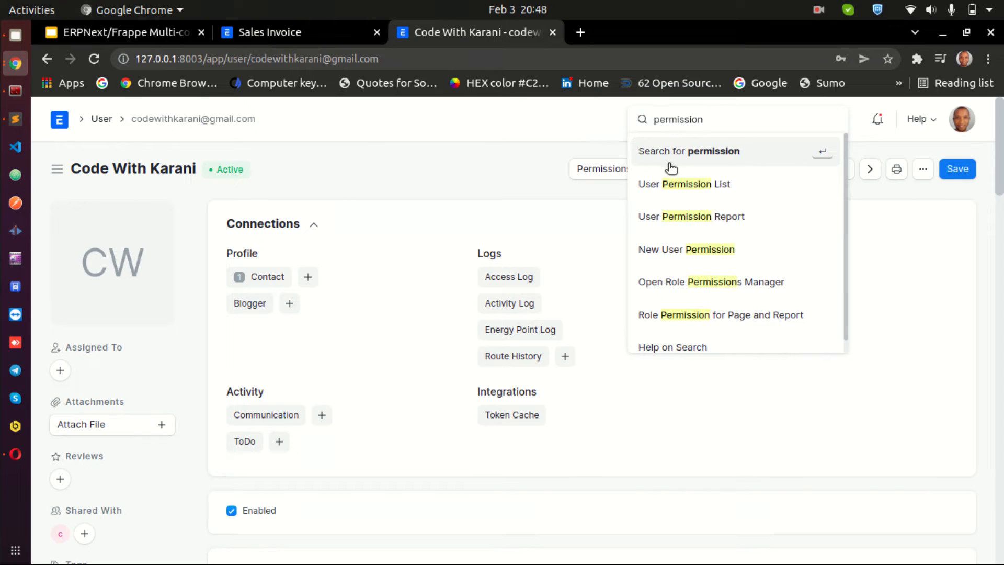
left_click(688, 184)
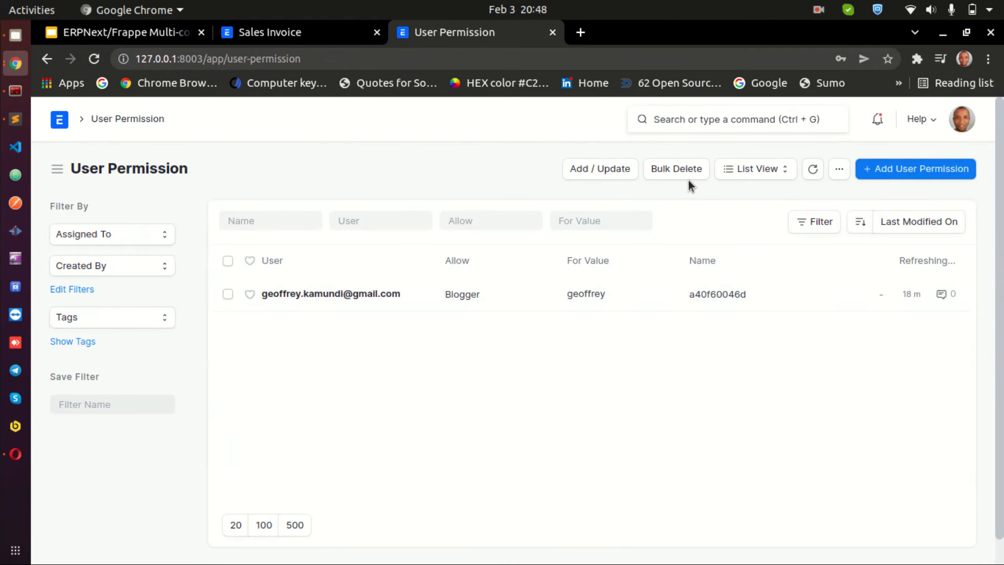
left_click(906, 179)
left_click(297, 247)
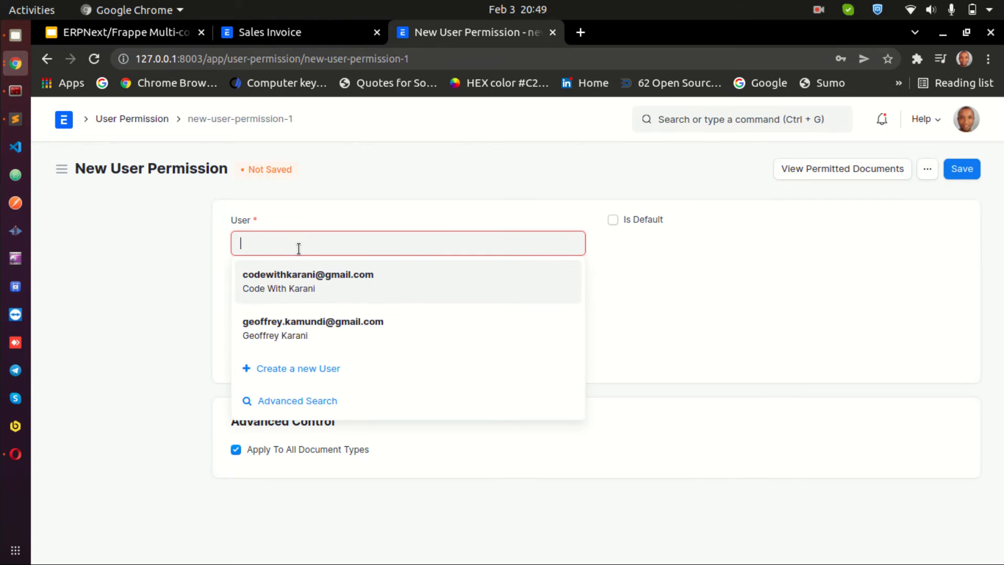
left_click(301, 289)
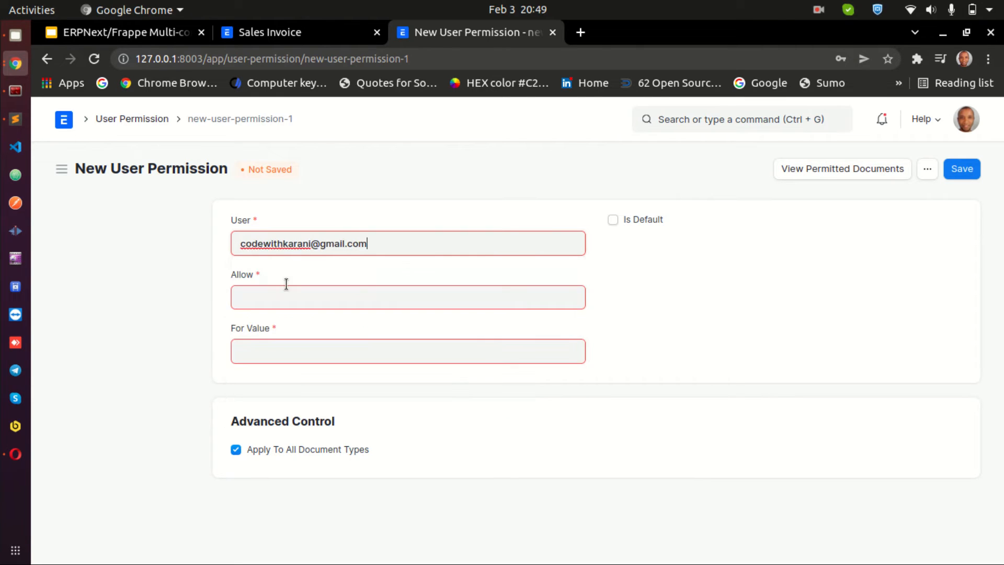
Allow Company with value Code with Karani, mark the permission as default, and save it
left_click(351, 295)
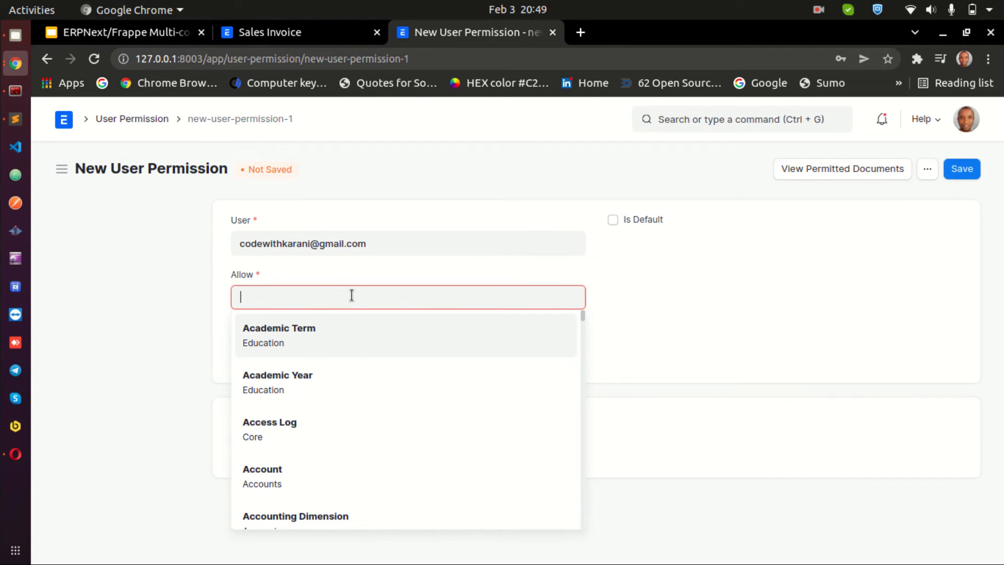
type("compa")
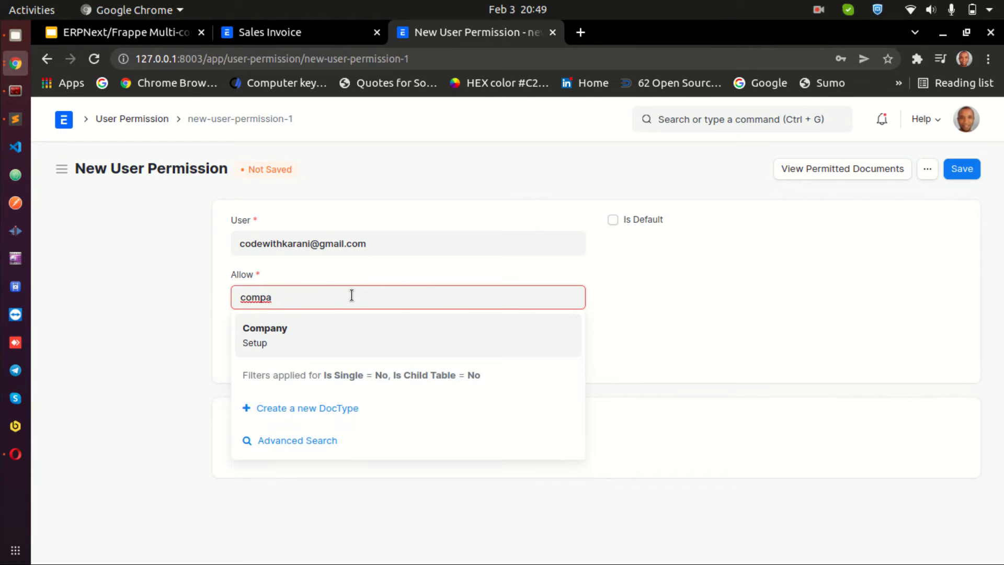
left_click(336, 341)
left_click(394, 360)
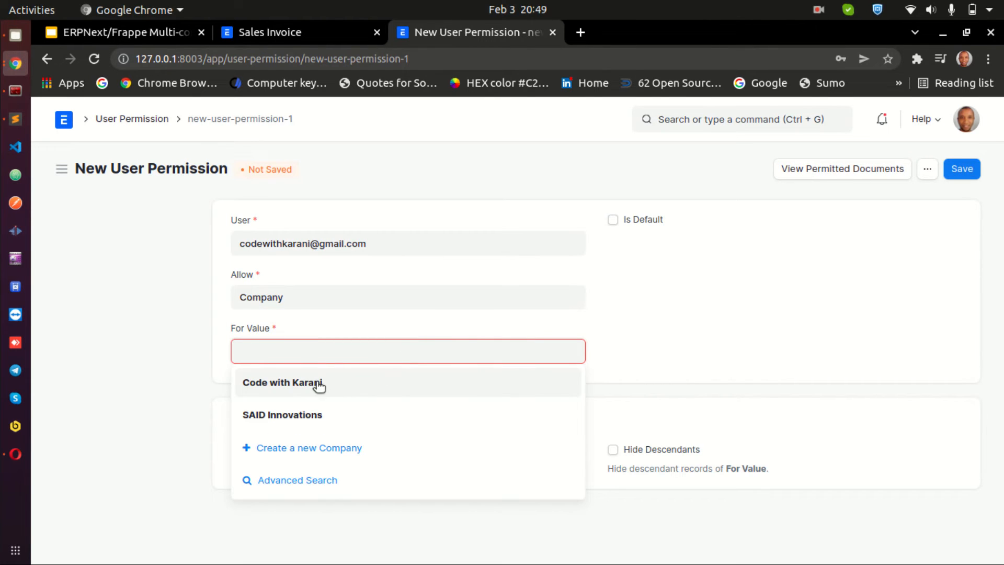
left_click(319, 381)
left_click(614, 224)
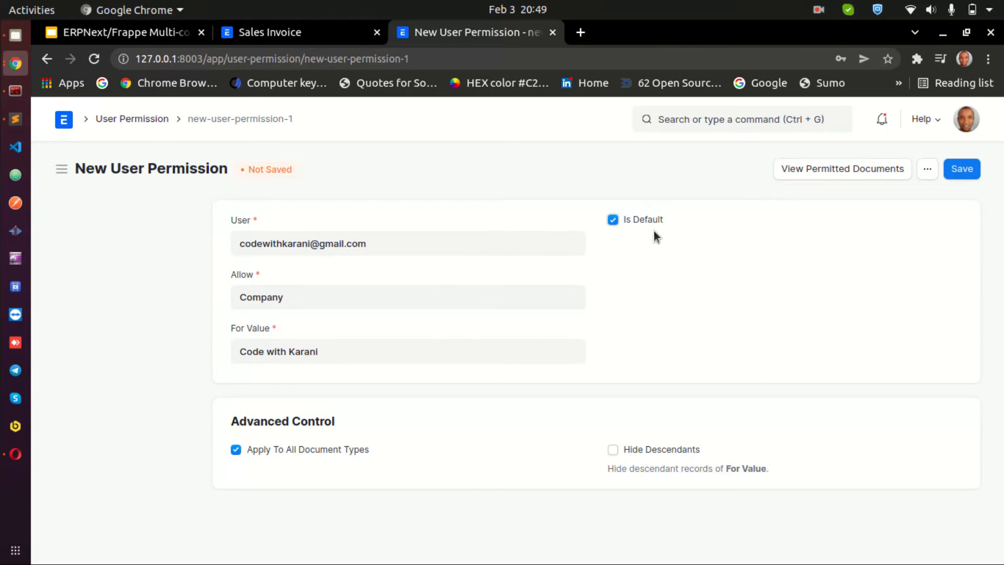
left_click(962, 177)
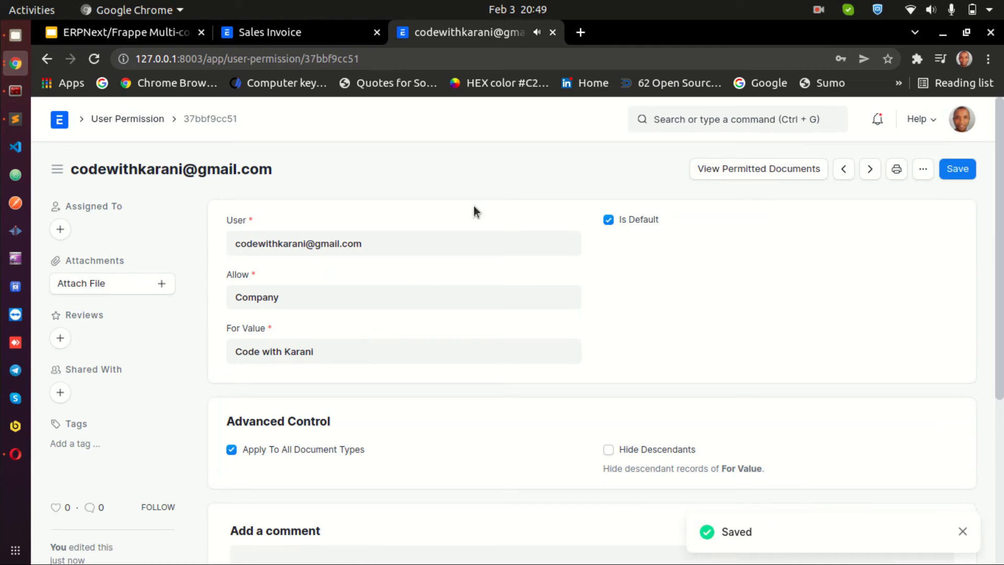
Switch to the Opera browser, maximize it, and reload the Sales Invoice list as the company user
left_click(15, 454)
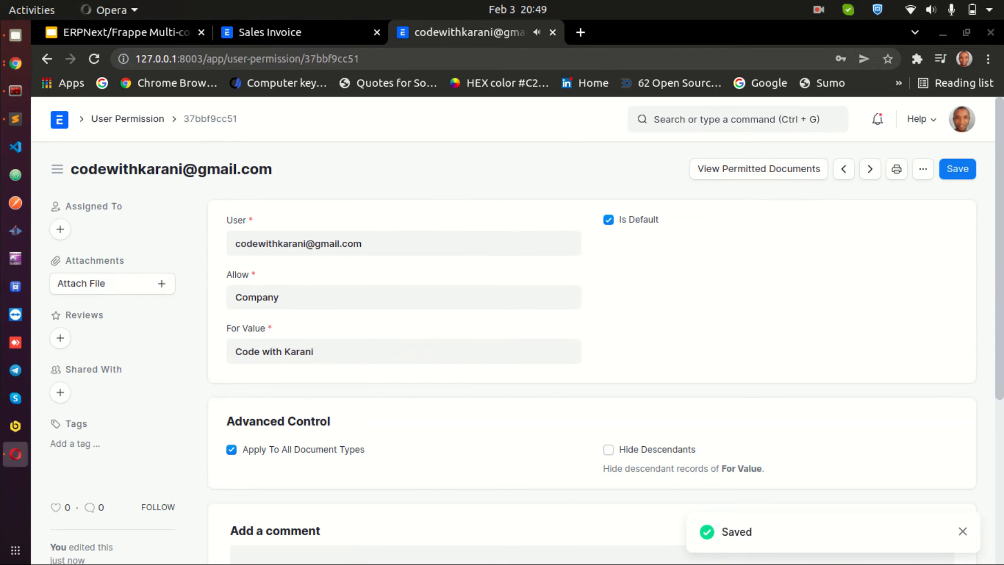
left_click_drag(792, 34, 774, 64)
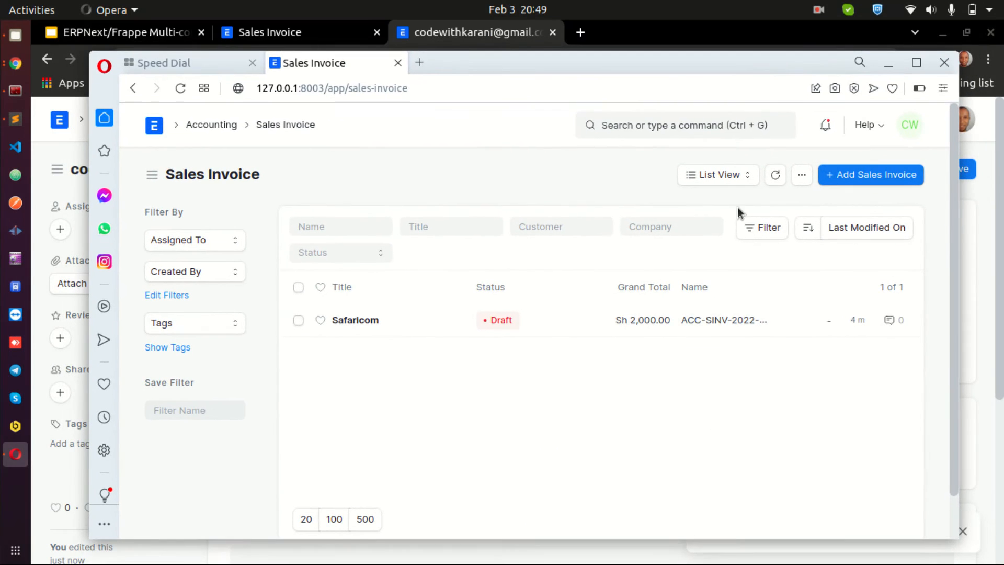
left_click(916, 62)
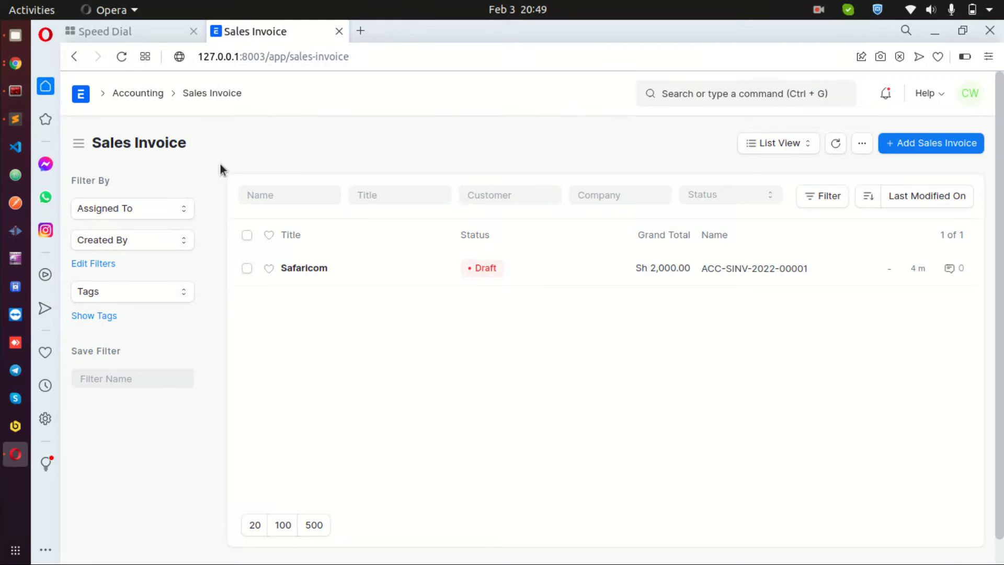
left_click(121, 59)
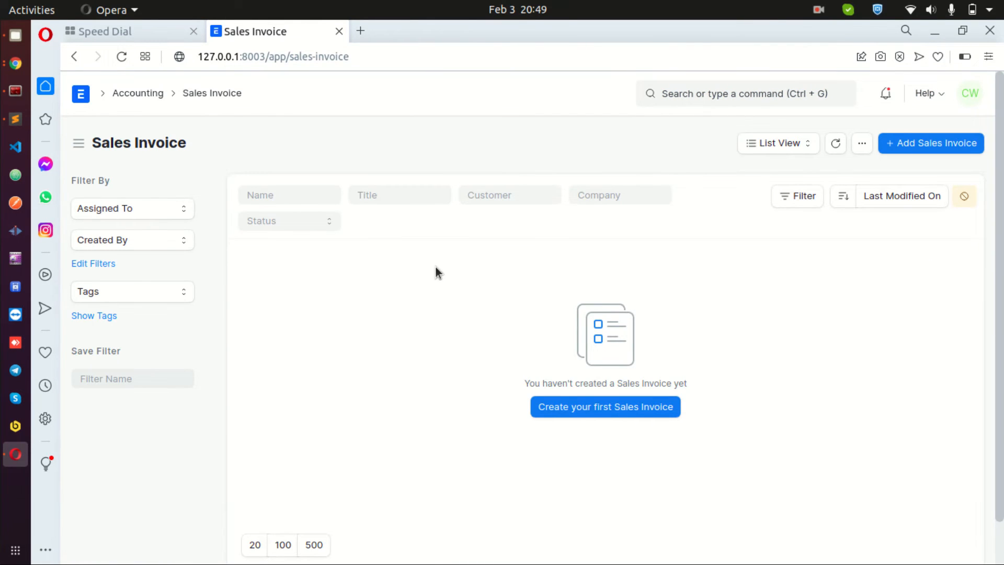
Open the Users list from the home page, clear its filters, and return home
left_click(81, 95)
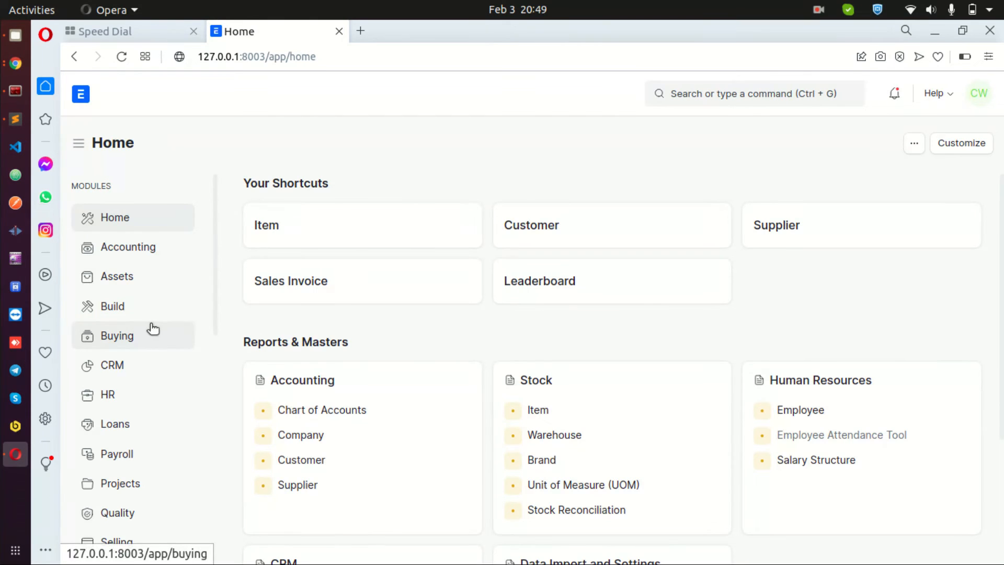
scroll(549, 271, "down", 4)
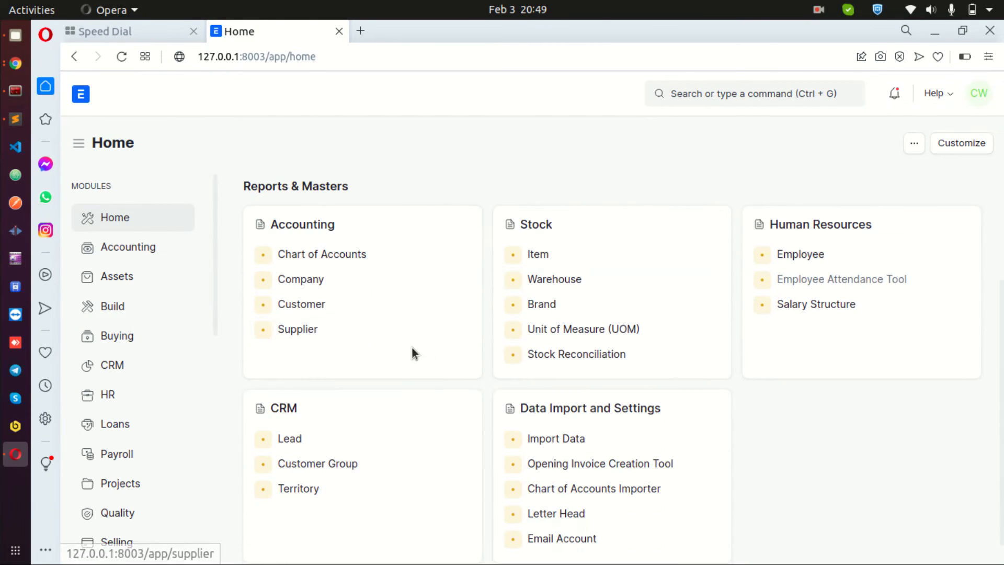
scroll(135, 417, "down", 7)
scroll(132, 413, "down", 4)
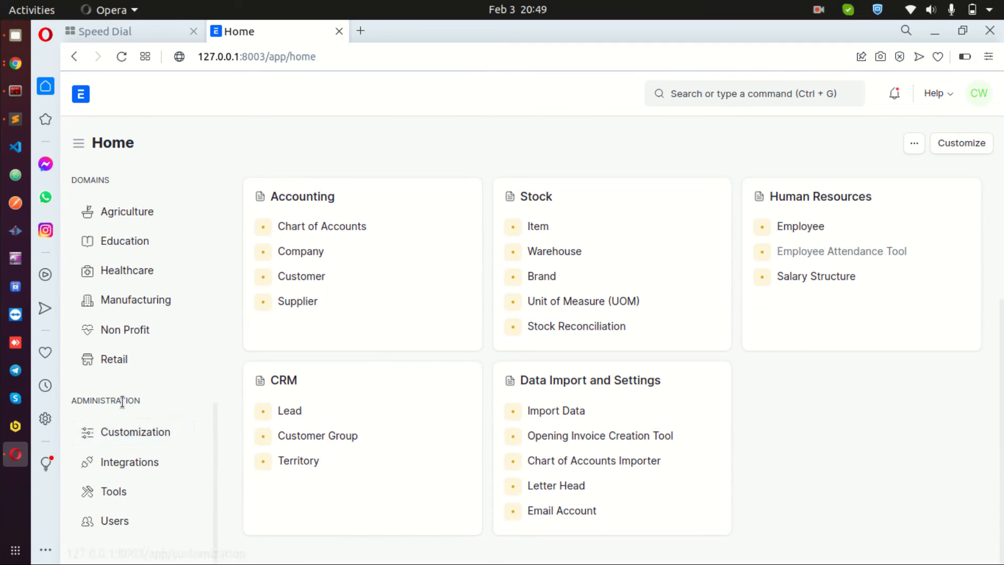
left_click(108, 523)
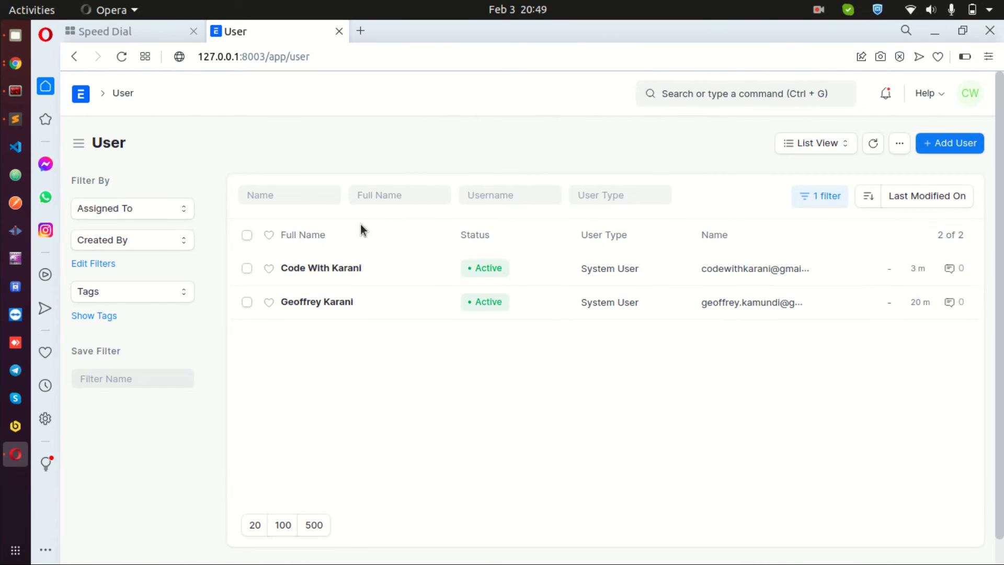
left_click(823, 200)
left_click(803, 280)
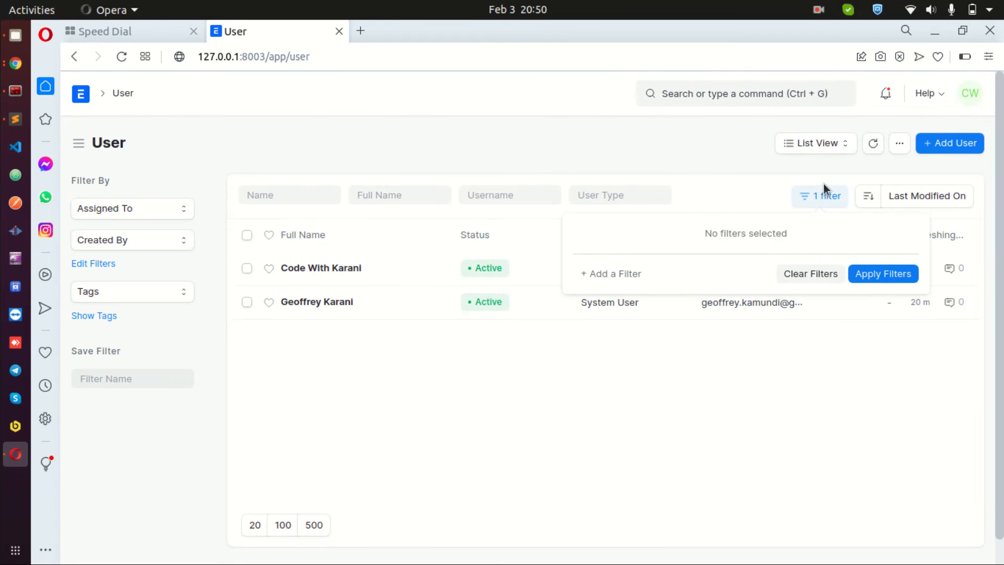
left_click(488, 162)
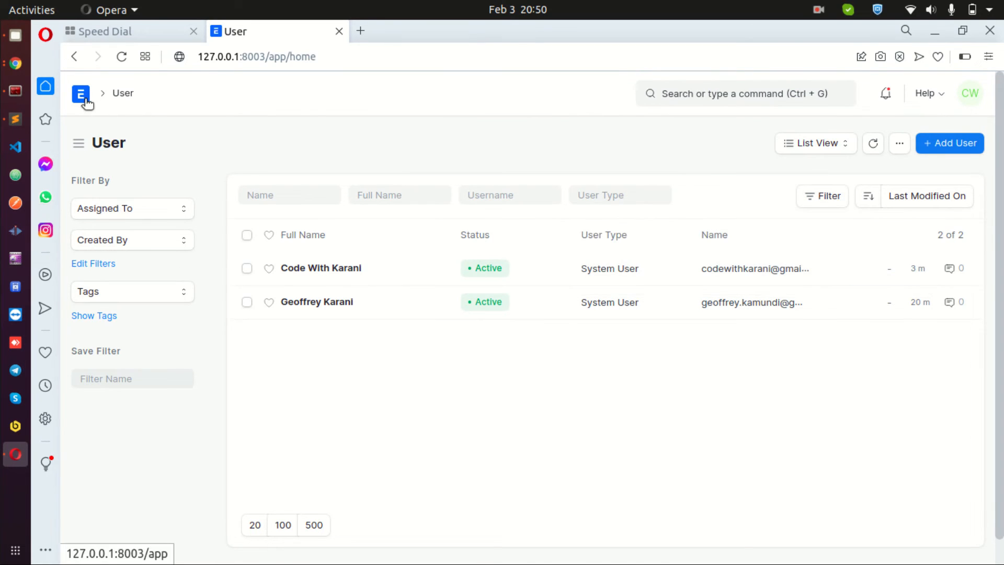
left_click(81, 94)
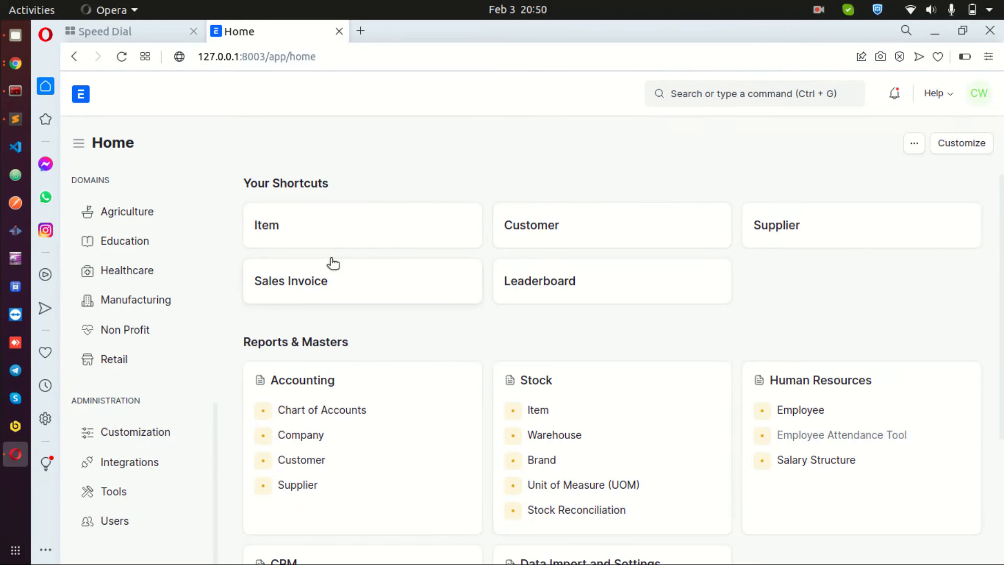
As the company user, create a new sales invoice for customer Safaricom with payment due date 03-02-2022
left_click(279, 285)
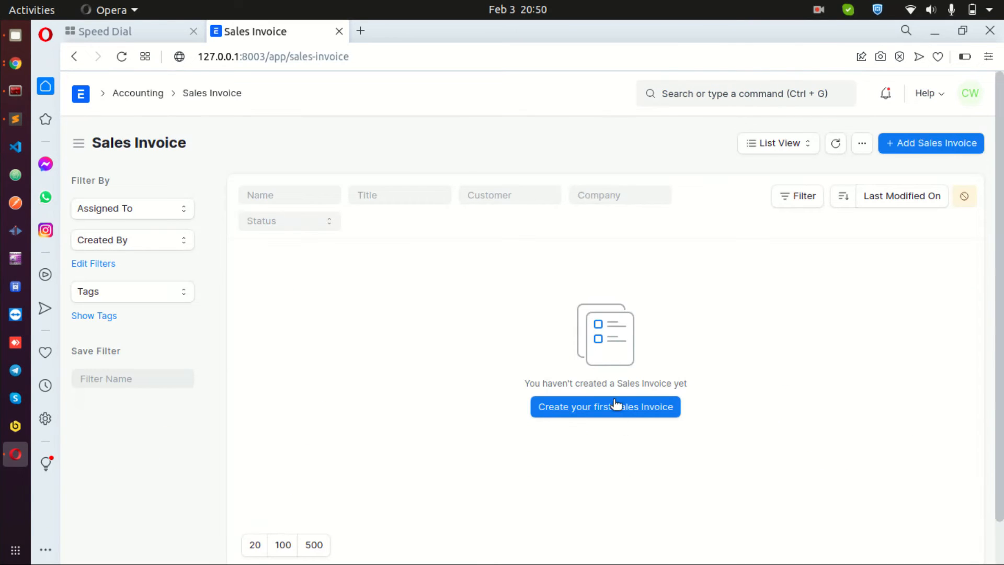
left_click(617, 406)
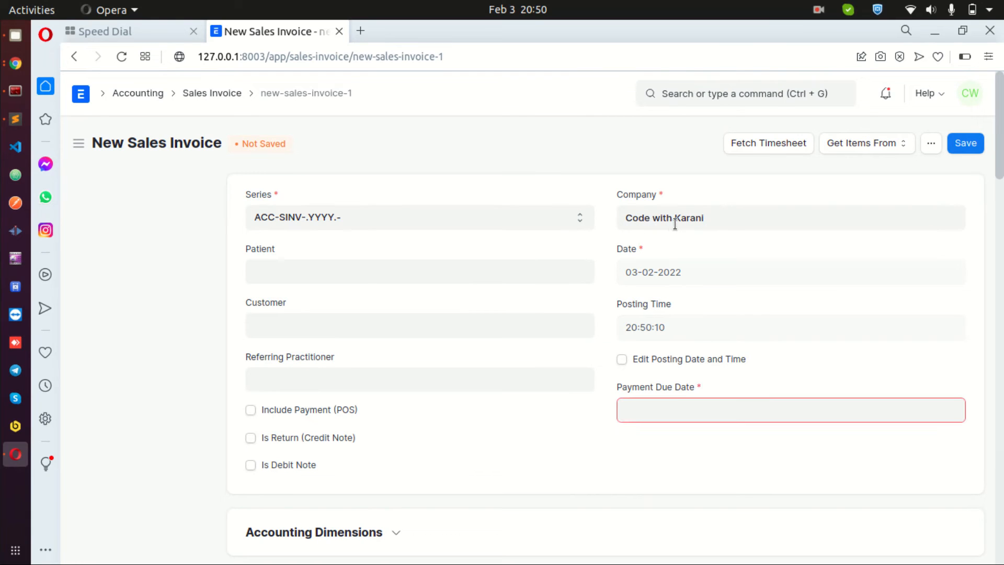
left_click(306, 271)
left_click(290, 321)
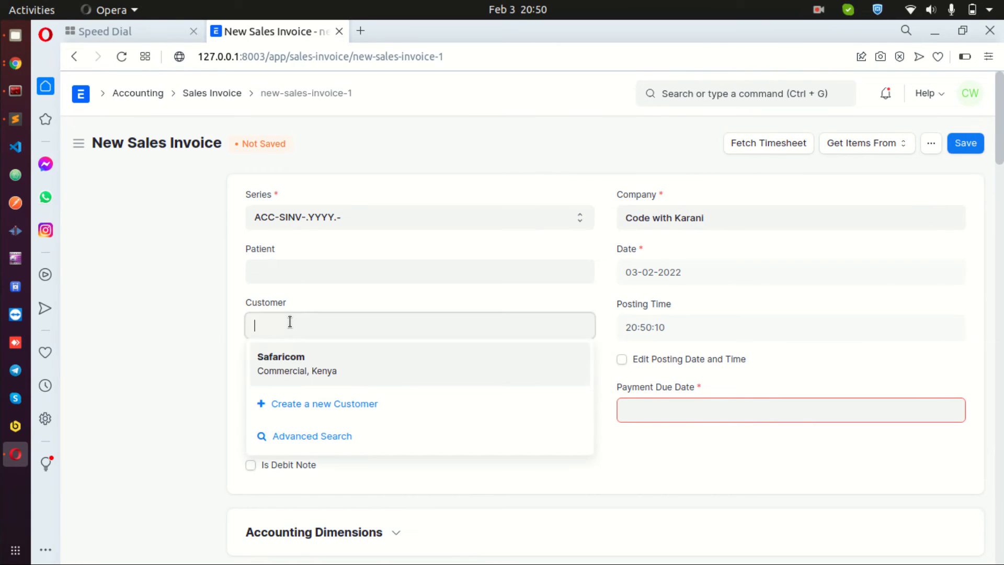
left_click(287, 354)
left_click(667, 410)
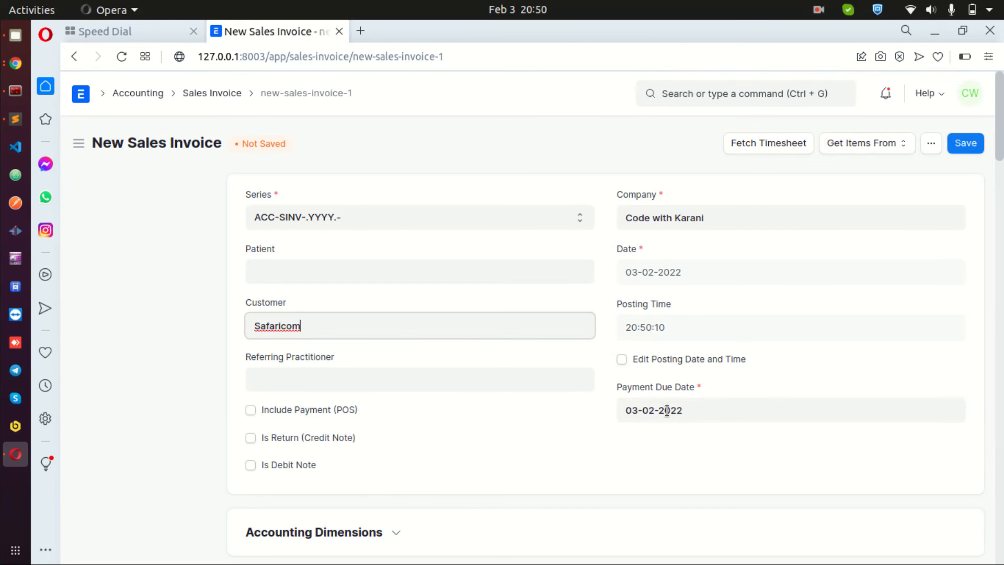
left_click(520, 429)
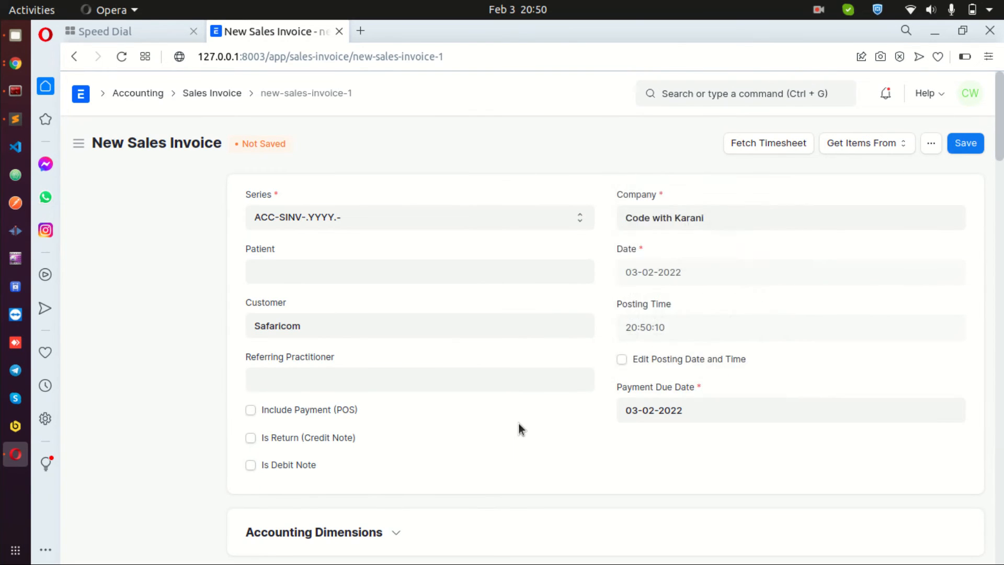
Add item ITM-0001 with quantity 4 to the invoice and save it
scroll(518, 421, "down", 7)
scroll(526, 390, "down", 2)
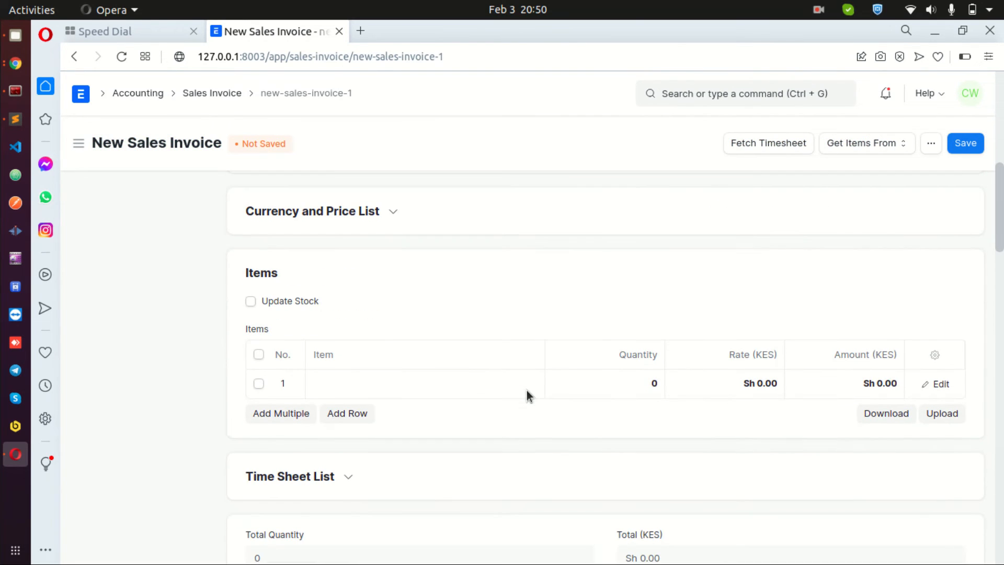
left_click(467, 376)
left_click(390, 418)
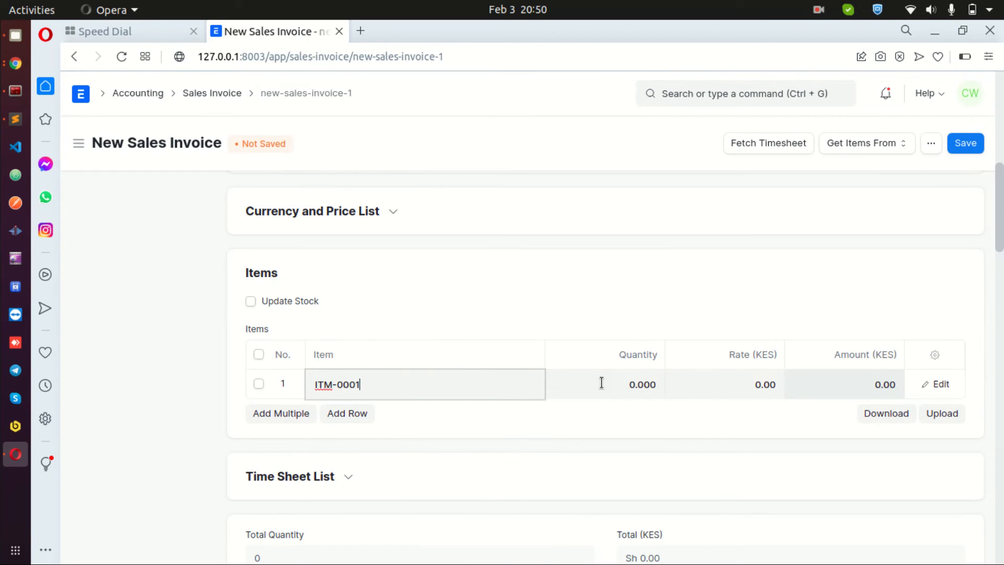
left_click(633, 387)
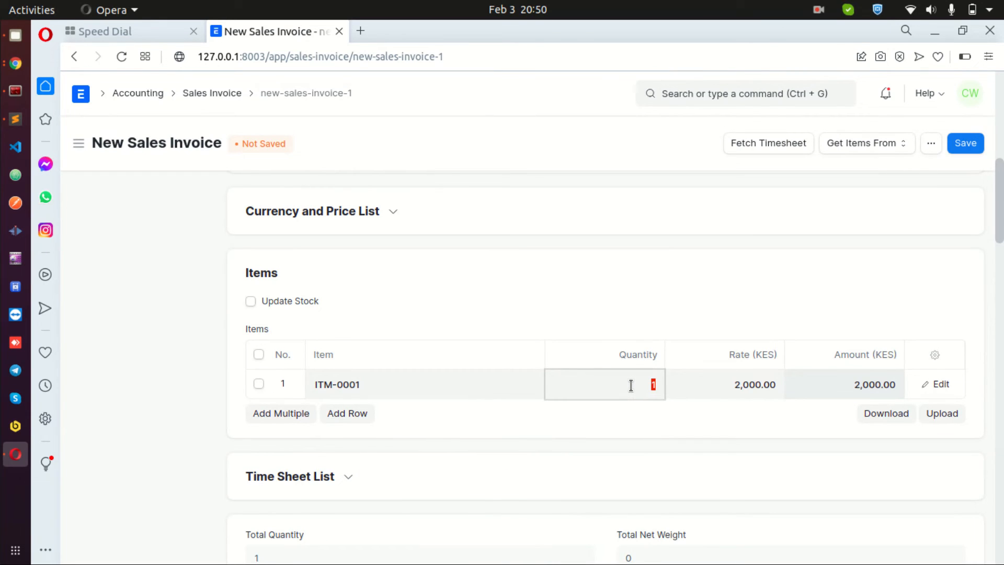
type("4")
left_click(764, 422)
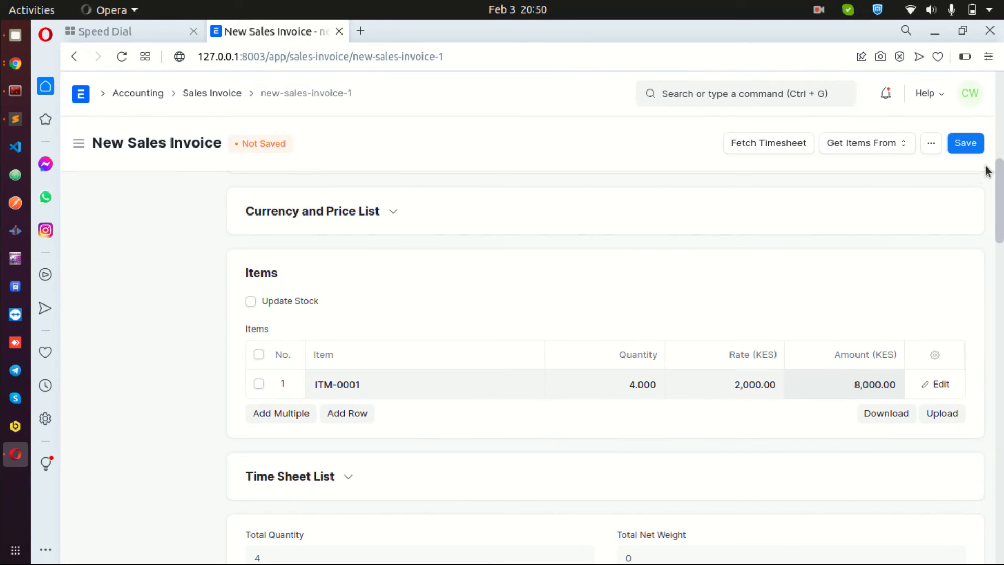
left_click(965, 143)
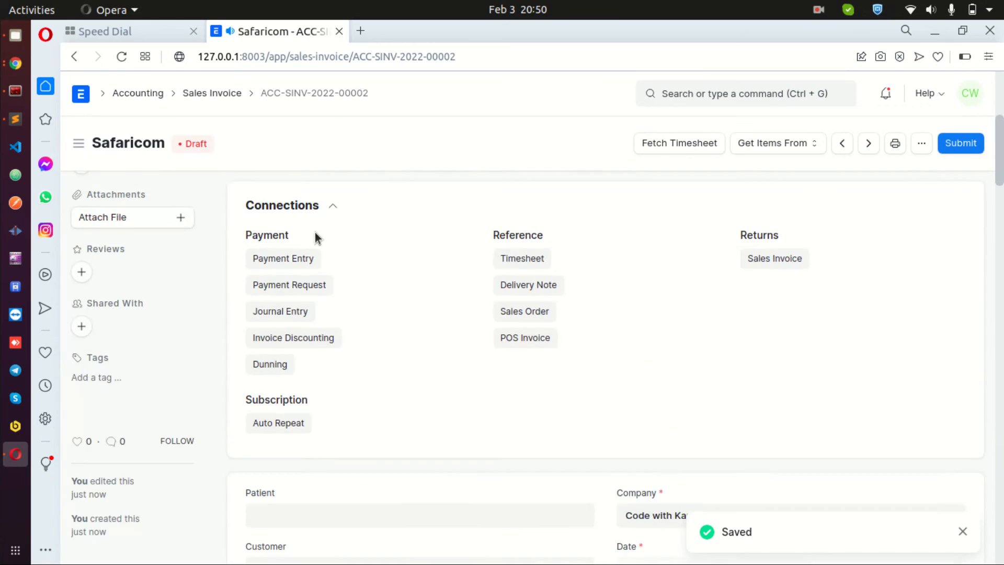
Return to the Sales Invoice list, filter it by company Code with Karani, then clear the company filter
left_click(222, 95)
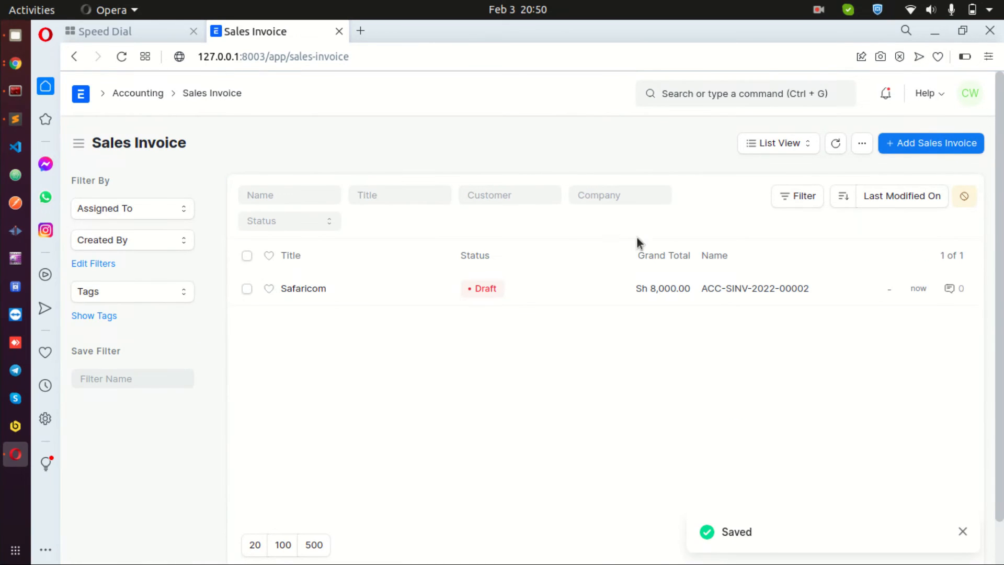
left_click(604, 195)
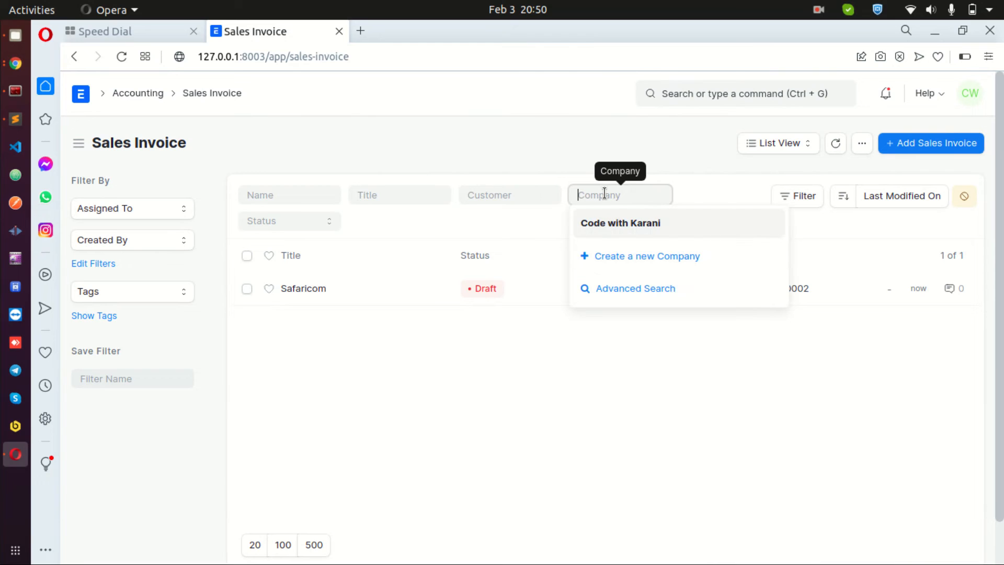
left_click(625, 230)
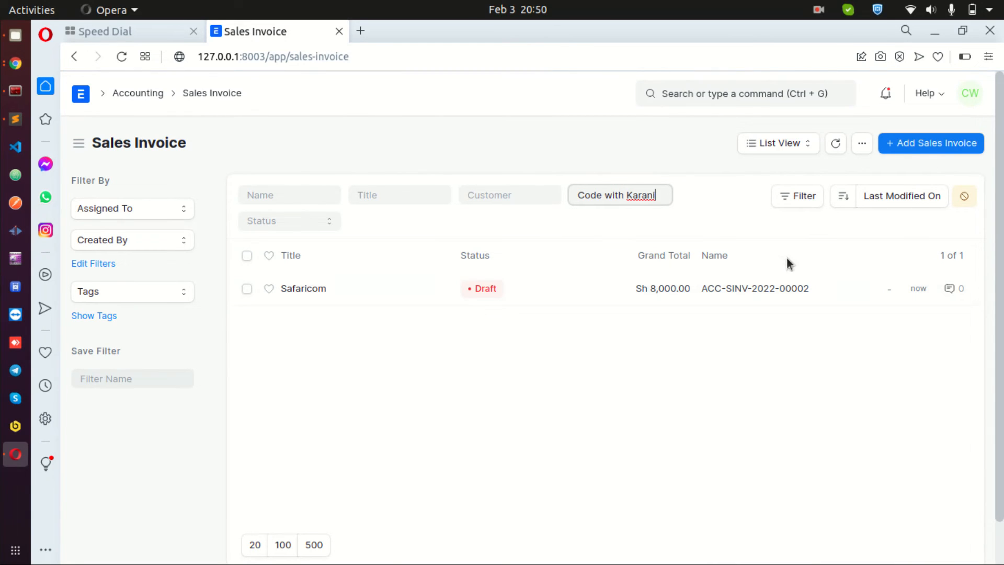
triple_click(600, 199)
key("BackSpace")
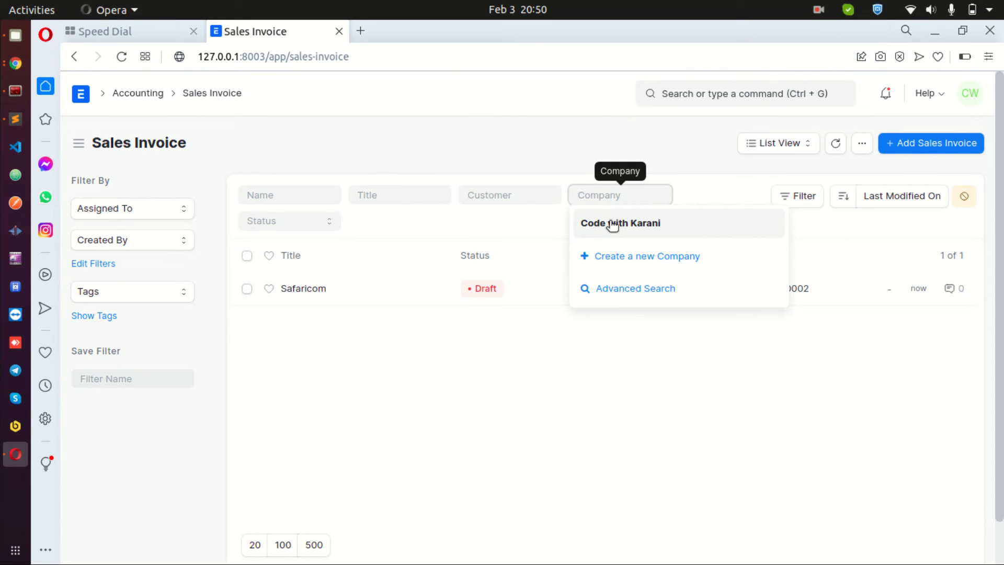
left_click(556, 360)
Switch to the administrator's Sales Invoice list in Chrome and filter it by company SAID Innovations
left_click_drag(699, 38, 0, 216)
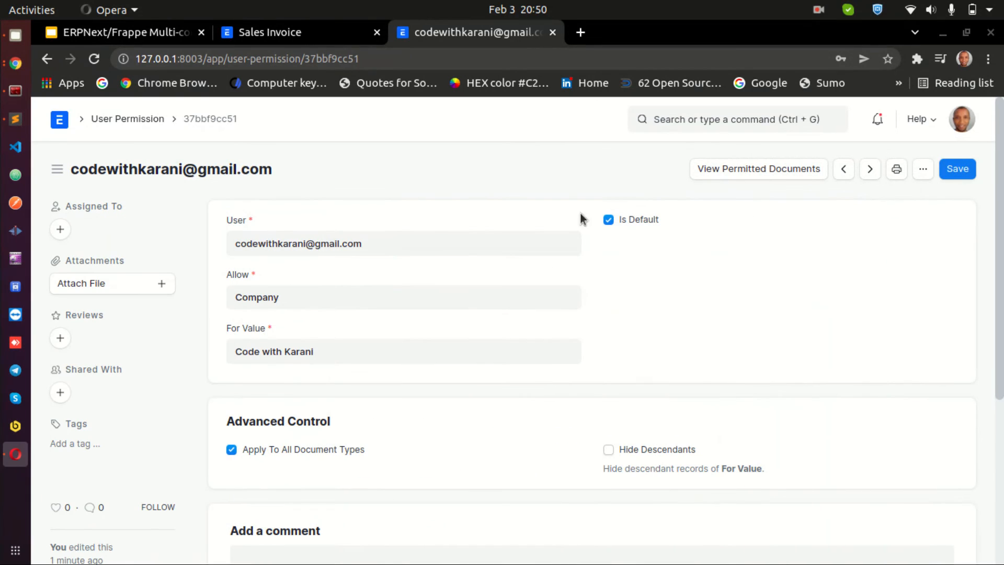
left_click(290, 37)
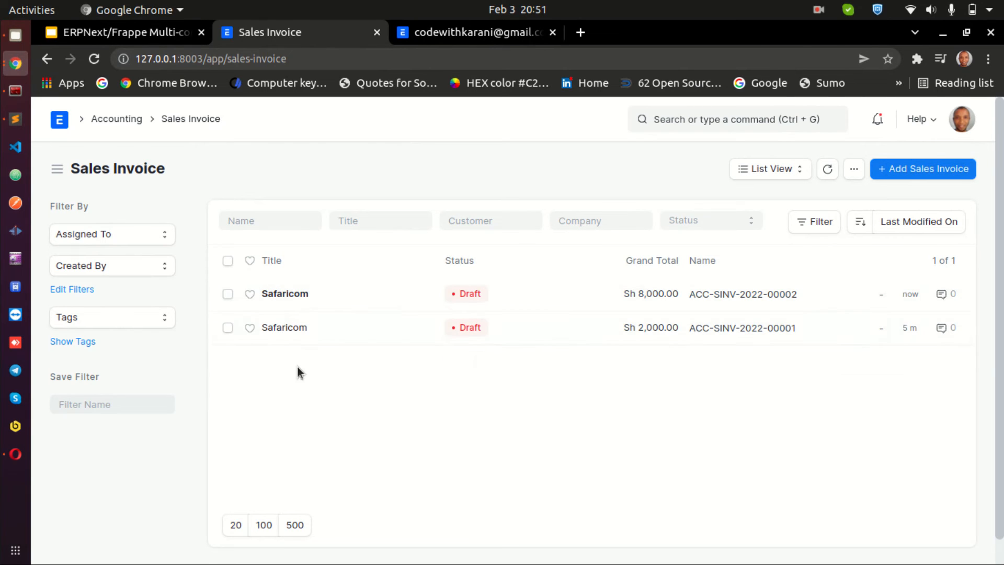
left_click(627, 216)
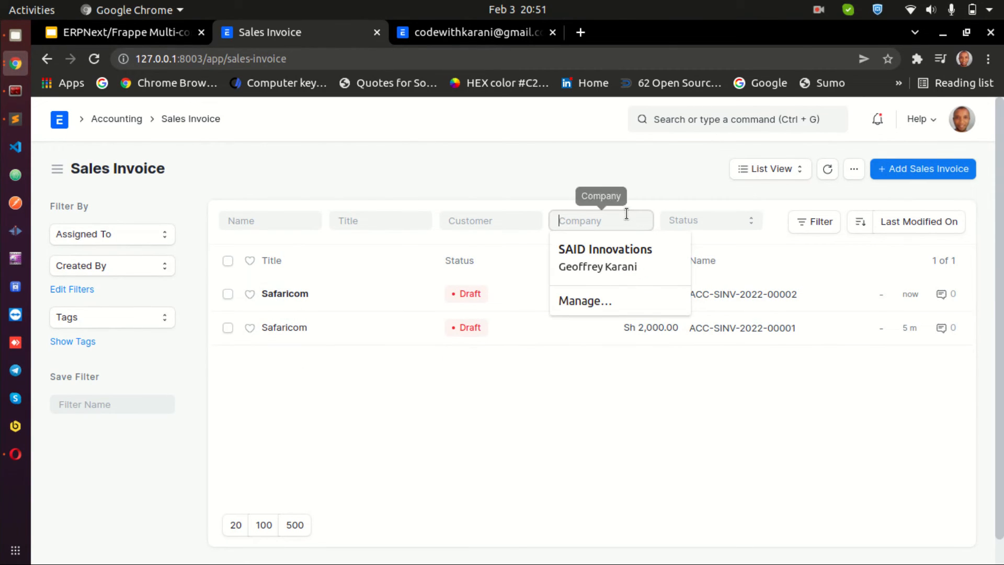
type("s")
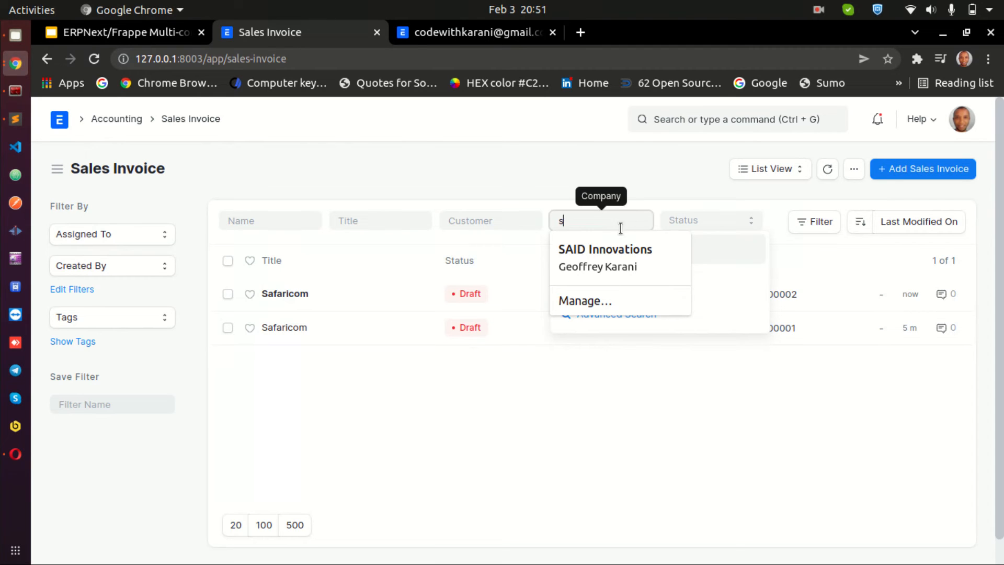
left_click(611, 246)
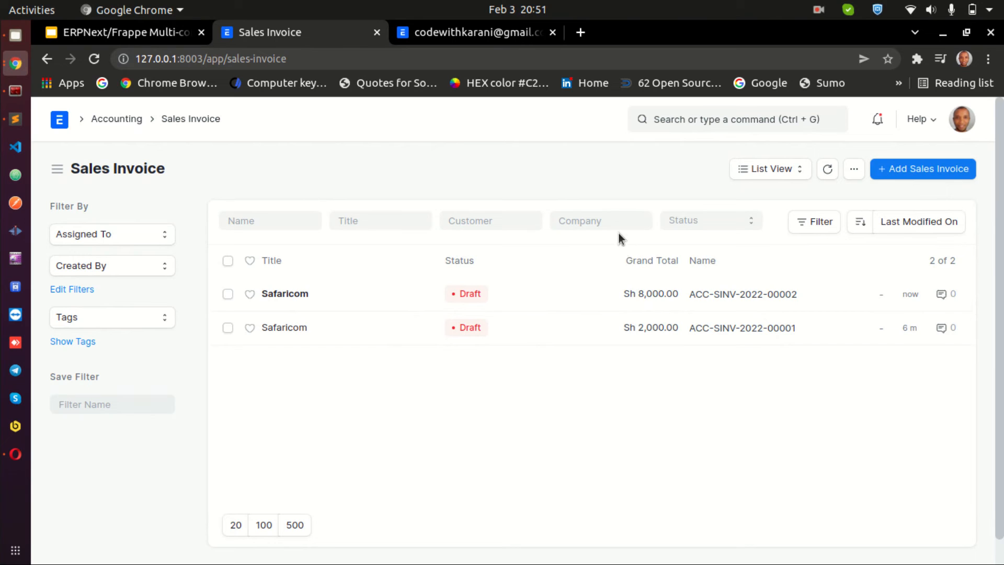
left_click(615, 218)
type("said")
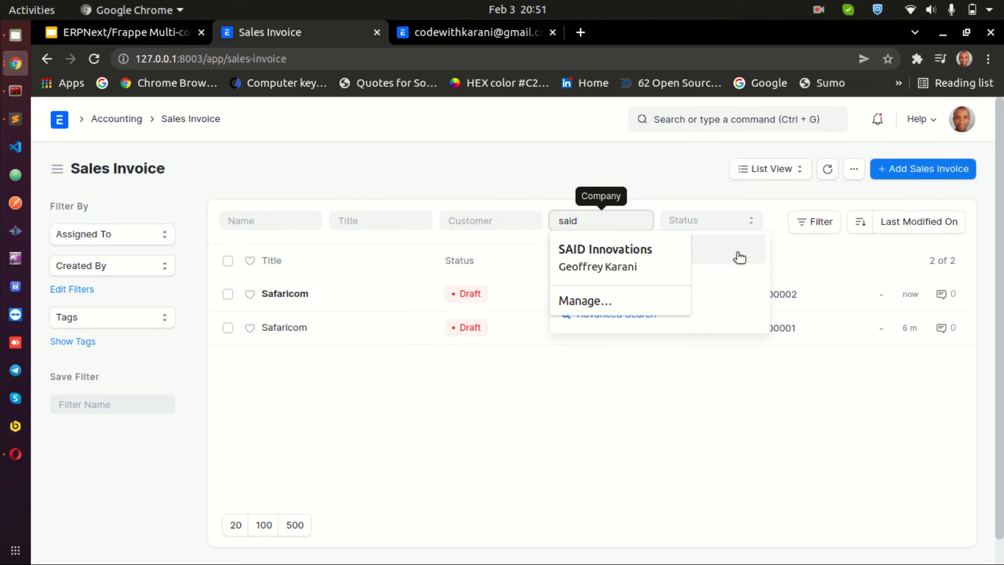
left_click(740, 257)
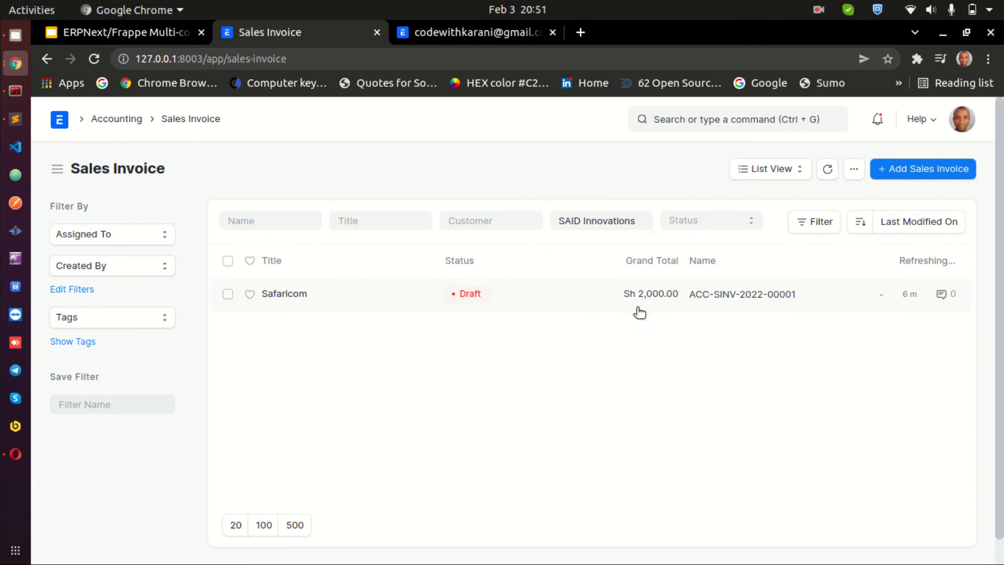
Change the company filter to Code with Karani, then clear the company filter
left_click(595, 224)
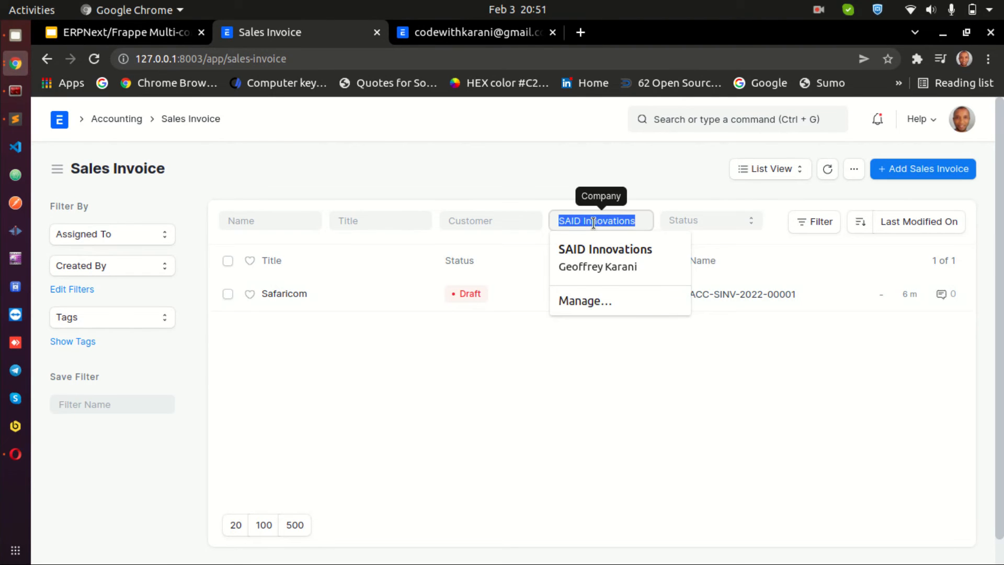
key("BackSpace")
type("c")
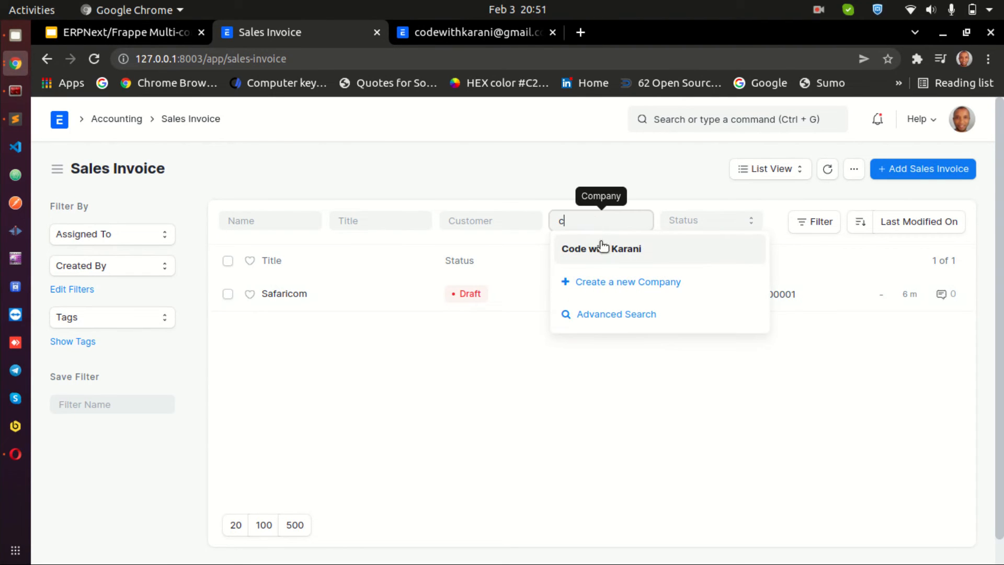
left_click(601, 246)
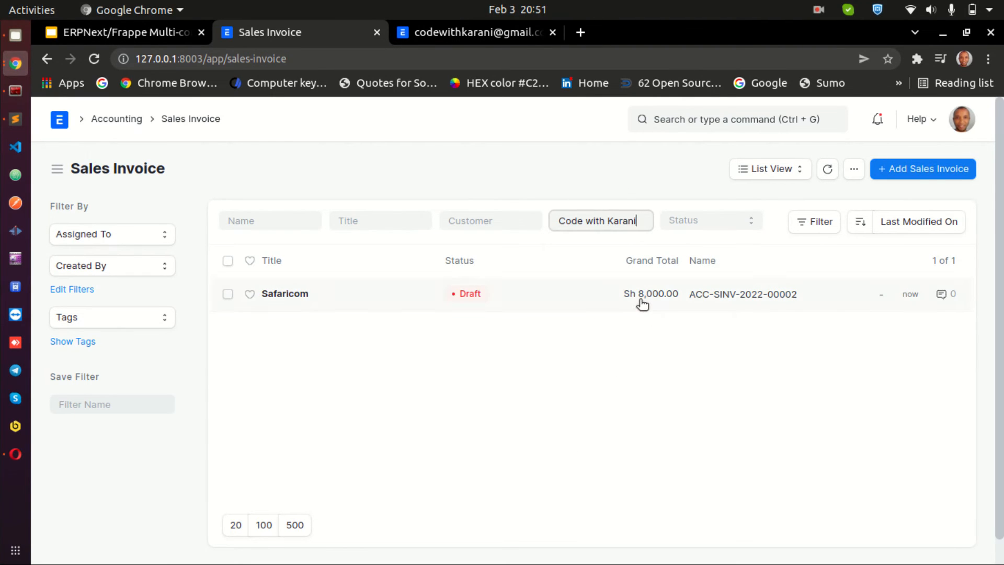
triple_click(596, 221)
key("BackSpace")
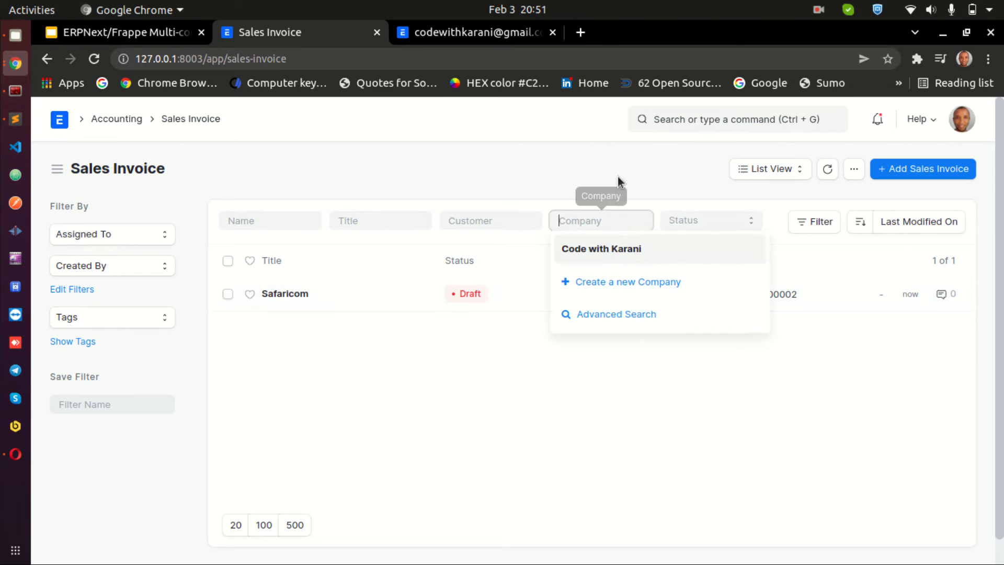
left_click(702, 156)
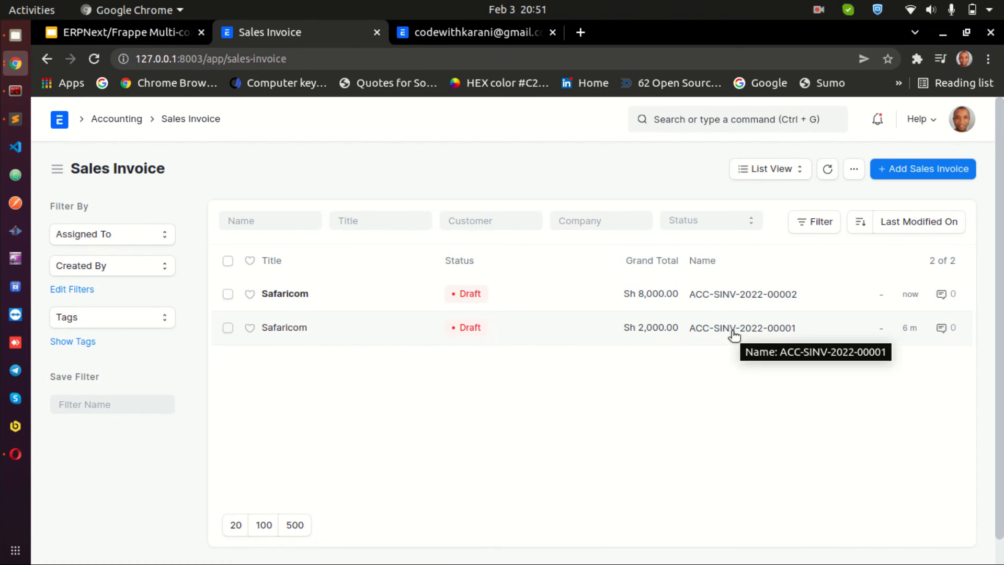
Start a new sales invoice as administrator and choose customer Safaricom
left_click(924, 168)
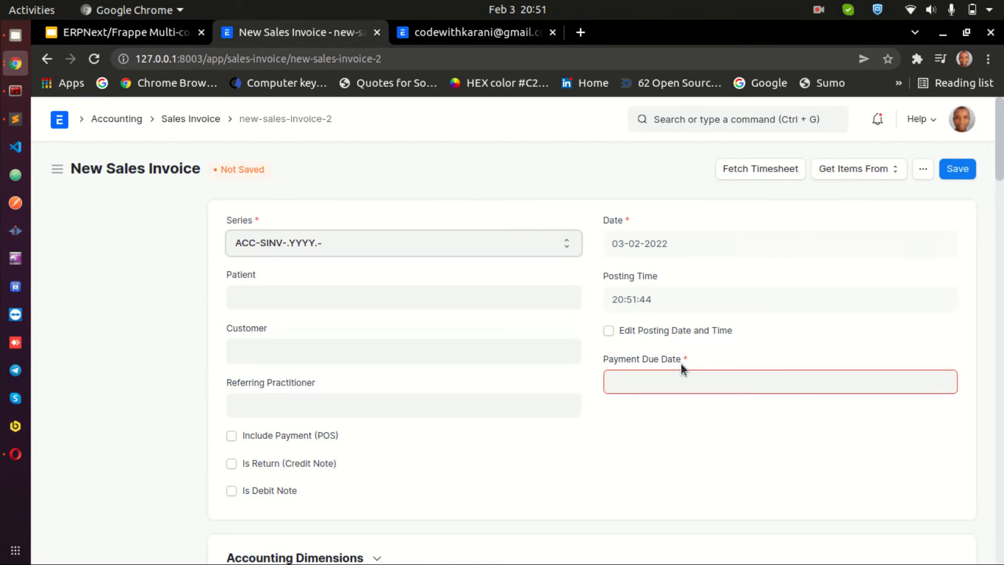
scroll(681, 362, "down", 1)
scroll(681, 363, "up", 1)
scroll(708, 360, "down", 4)
scroll(707, 361, "up", 3)
left_click(297, 307)
left_click(303, 353)
Add item ITM-0001 to the invoice with quantity 2
scroll(602, 387, "down", 11)
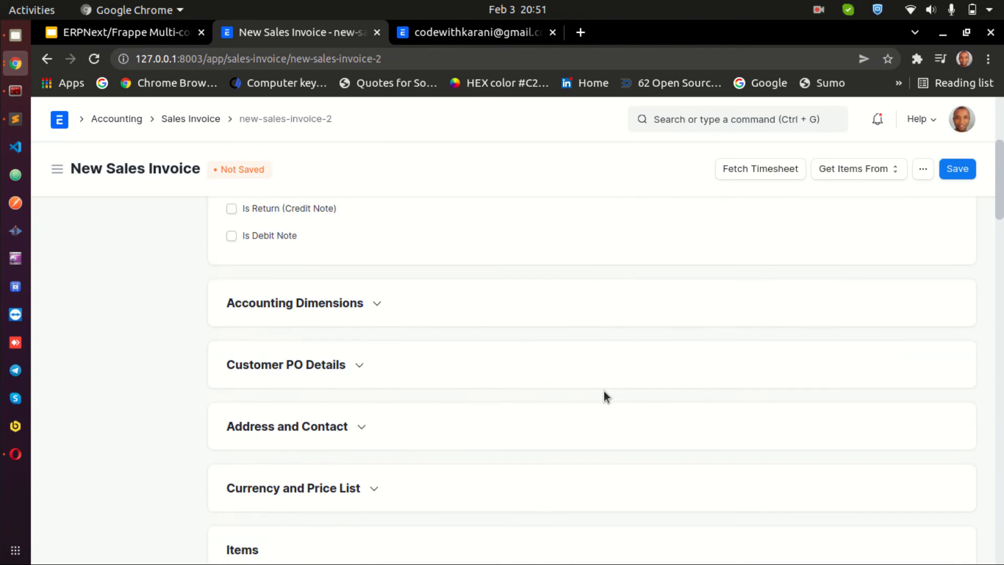
scroll(604, 390, "down", 4)
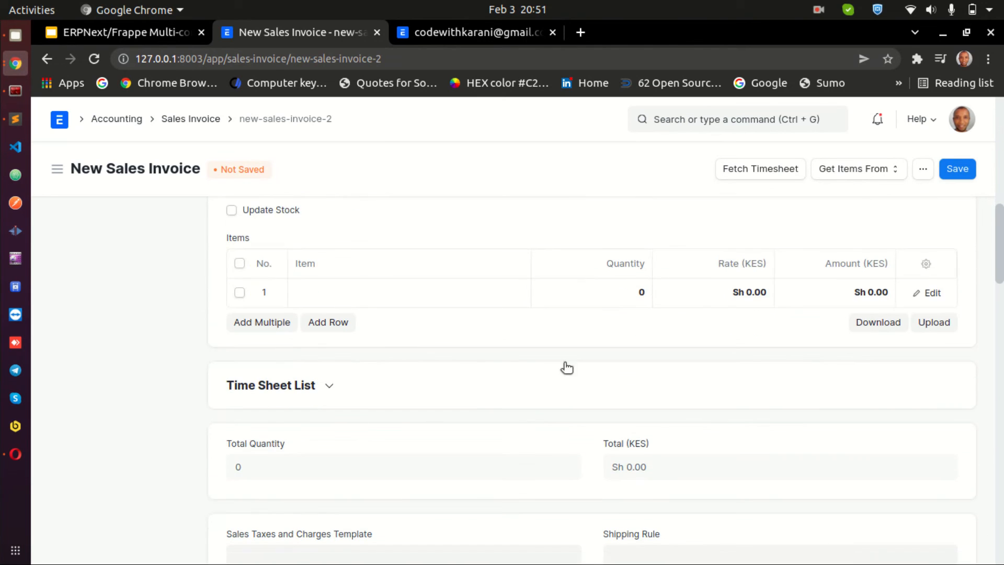
left_click(369, 292)
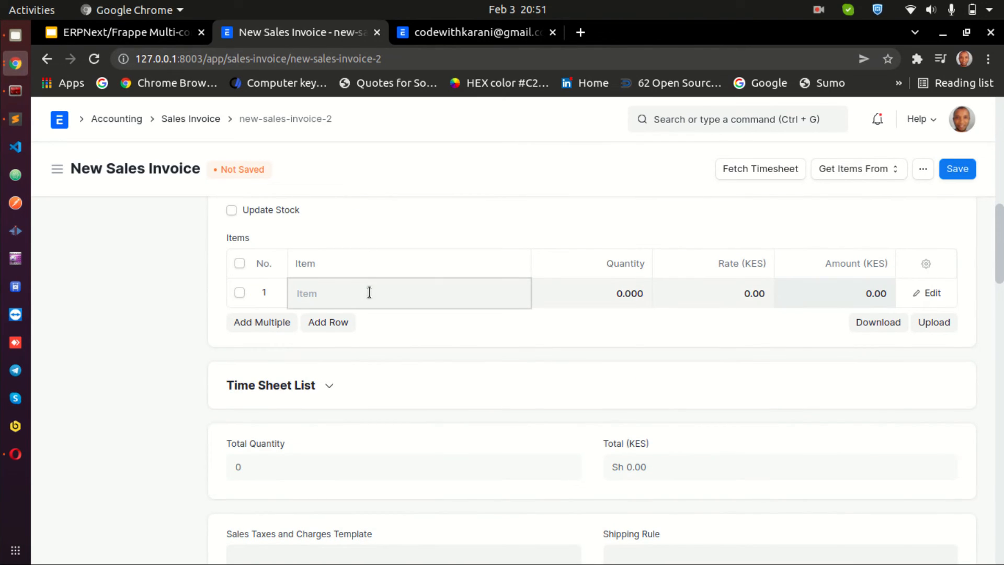
left_click(385, 340)
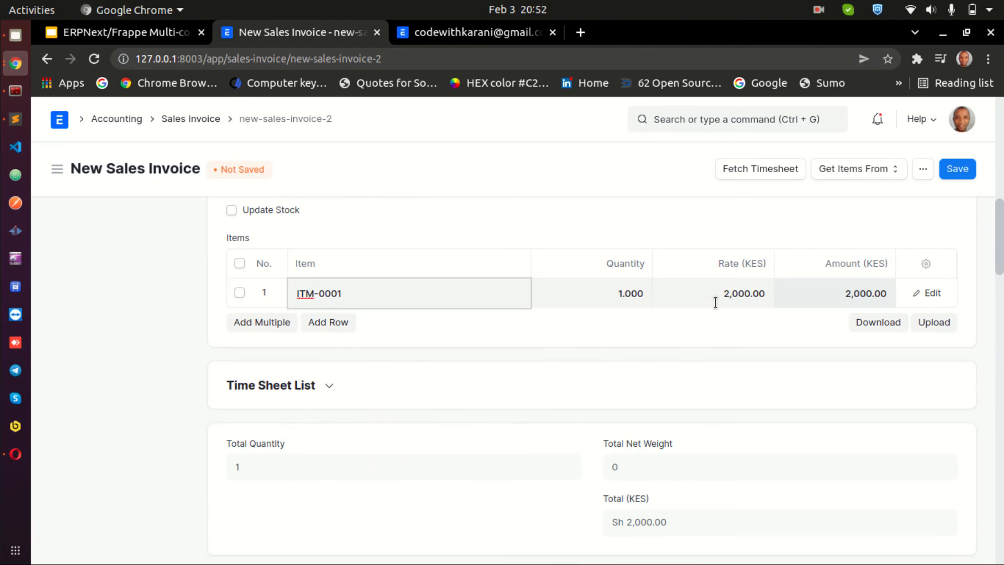
left_click(613, 292)
left_click_drag(628, 292, 655, 292)
left_click(676, 350)
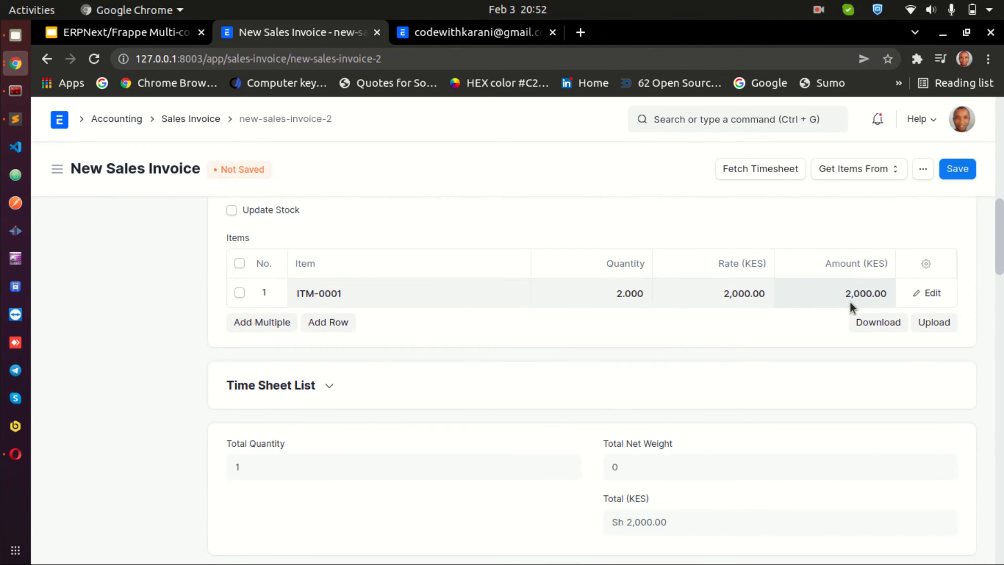
Save the new sales invoice
scroll(891, 345, "up", 10)
scroll(886, 334, "up", 4)
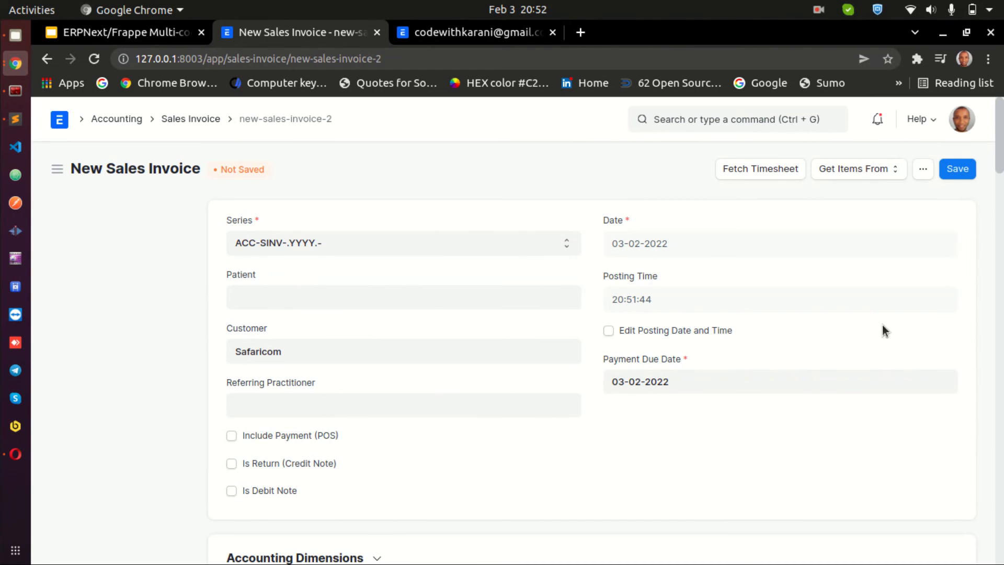
left_click(954, 177)
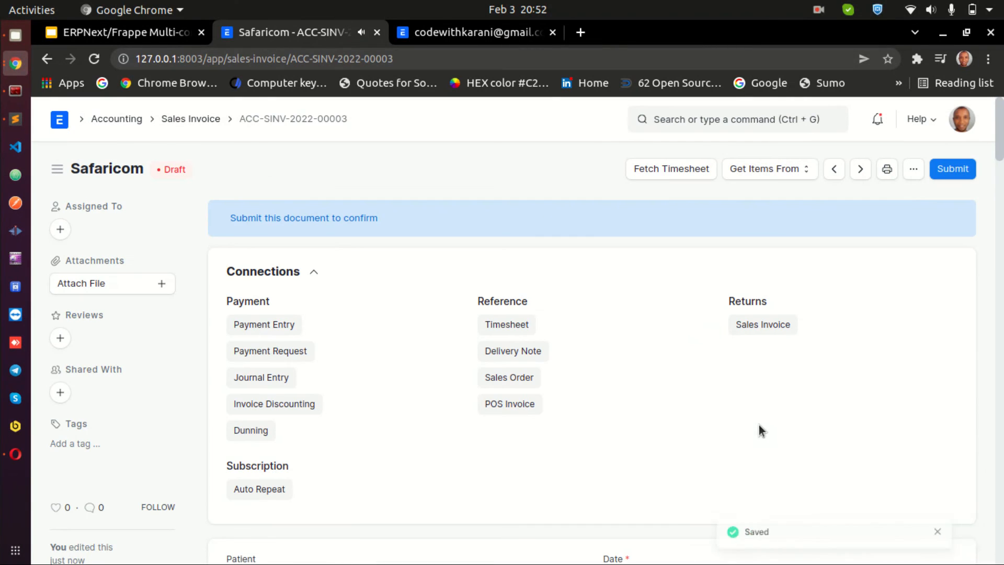
scroll(697, 342, "down", 2)
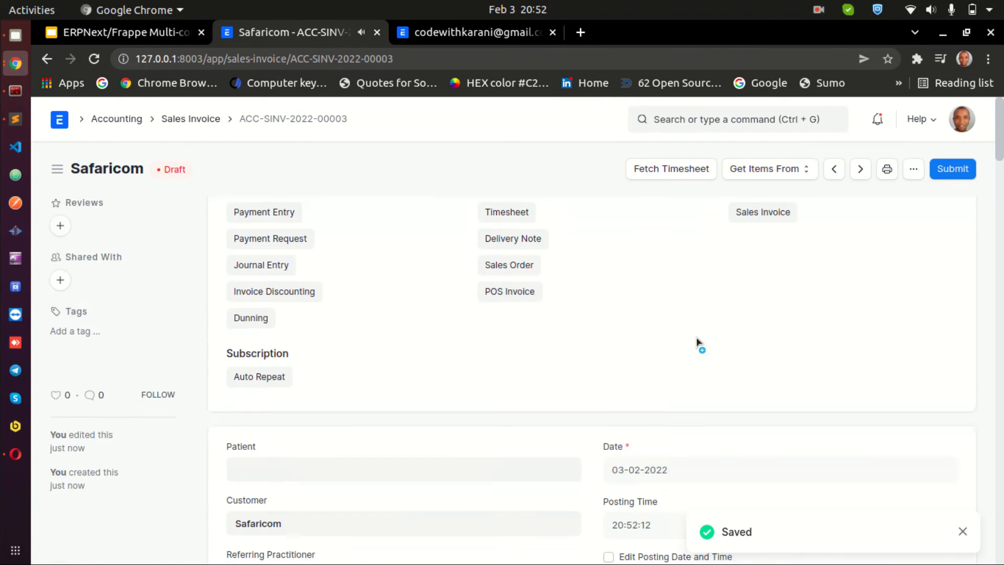
Return to the sales invoice list and filter it by company SAID Innovations
scroll(697, 343, "down", 8)
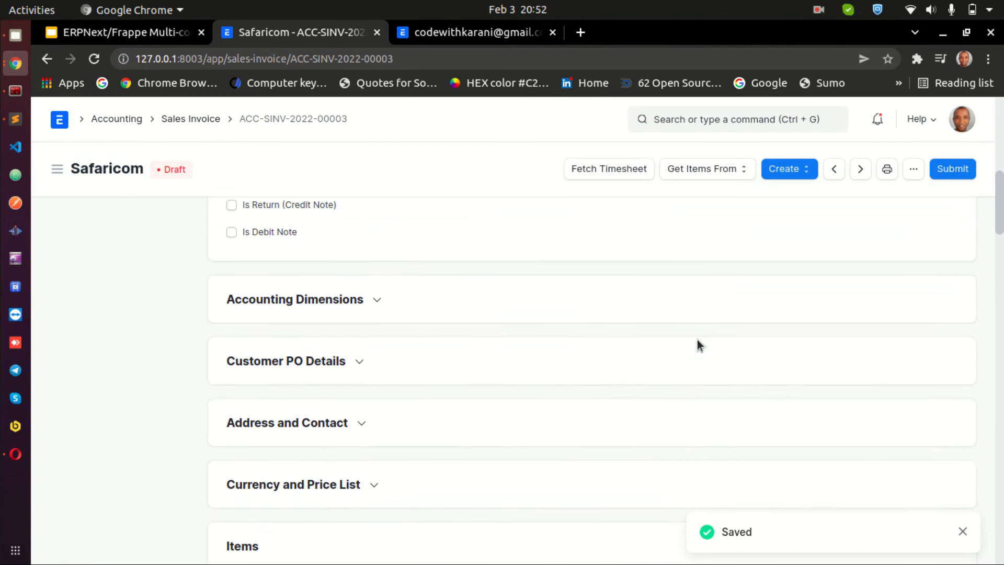
left_click(209, 119)
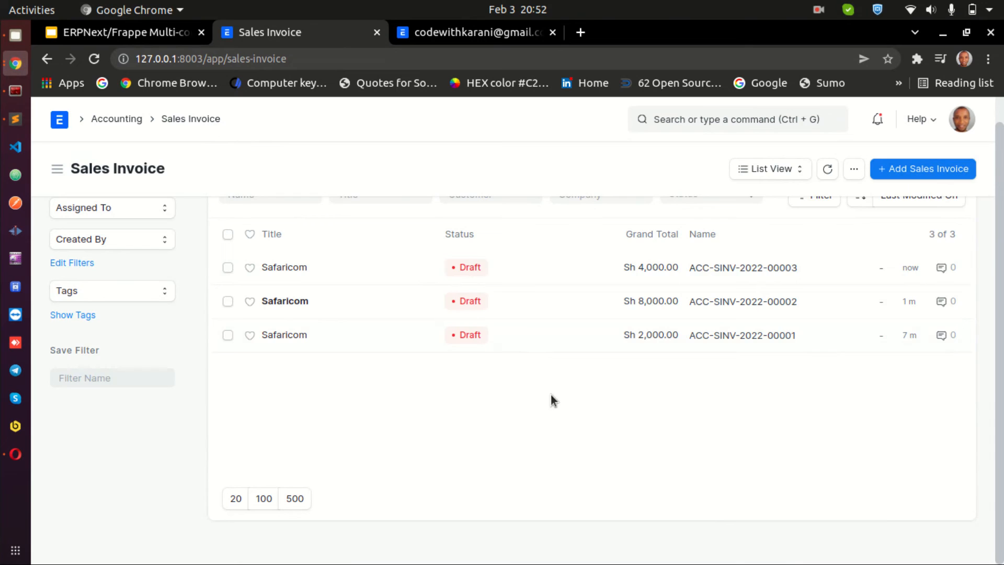
scroll(551, 401, "up", 1)
left_click(609, 219)
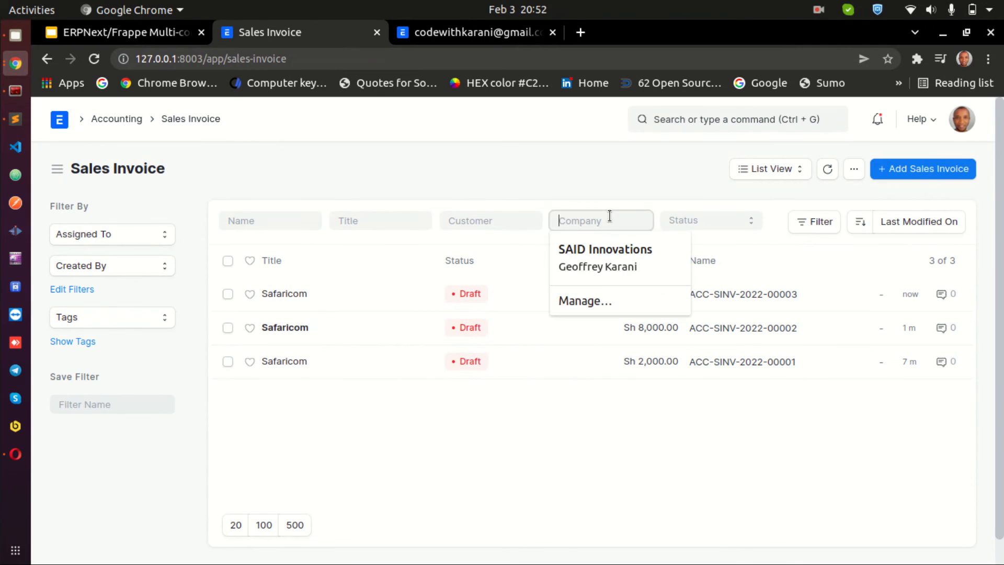
type("said")
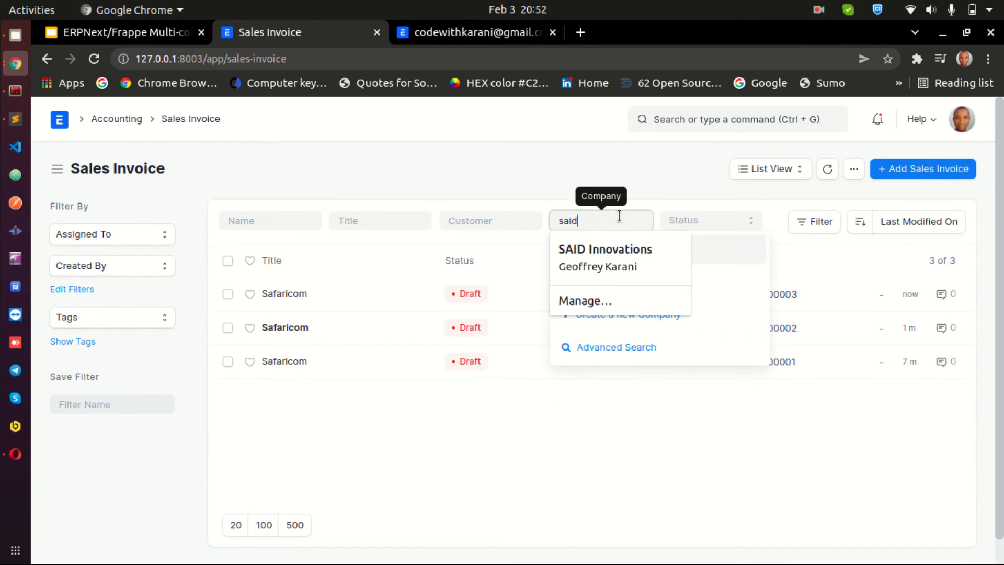
left_click(721, 253)
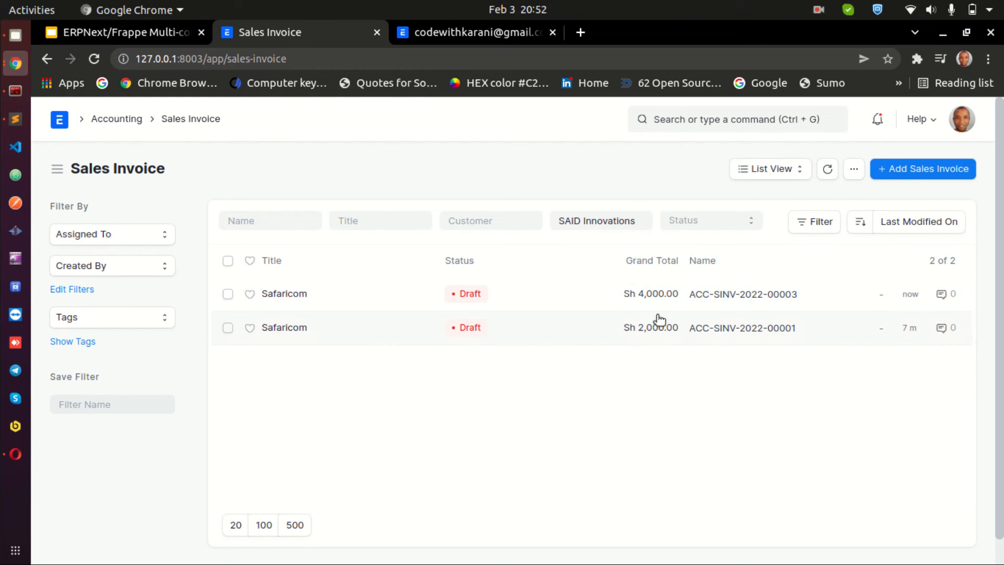
Switch to Opera and reload the company user's sales invoice list
left_click(16, 454)
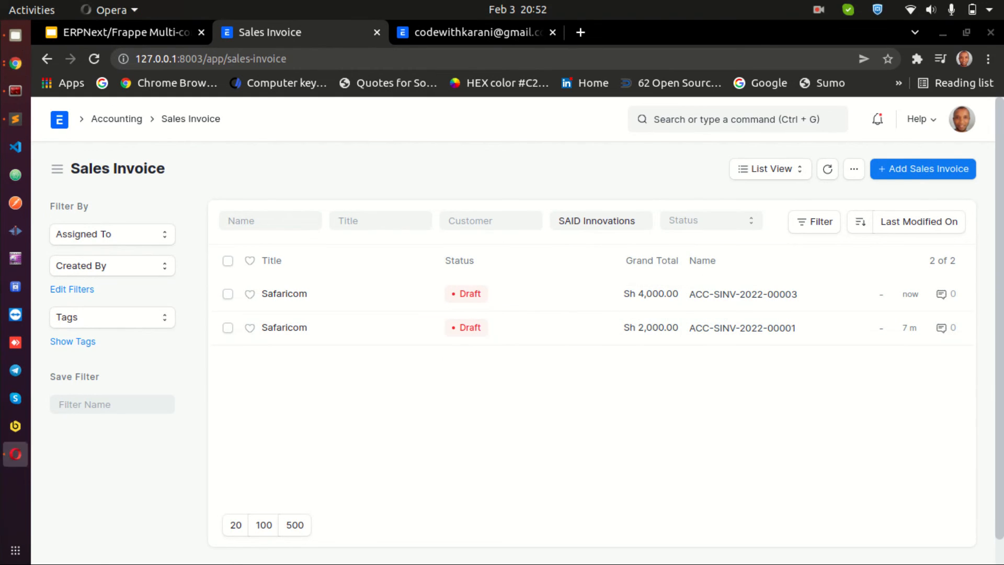
right_click(337, 423)
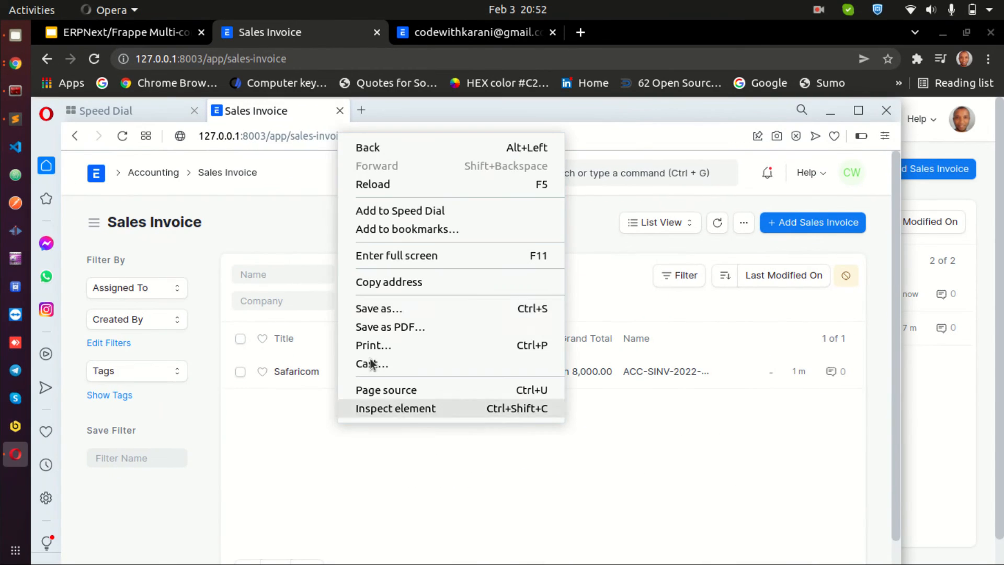
left_click(378, 187)
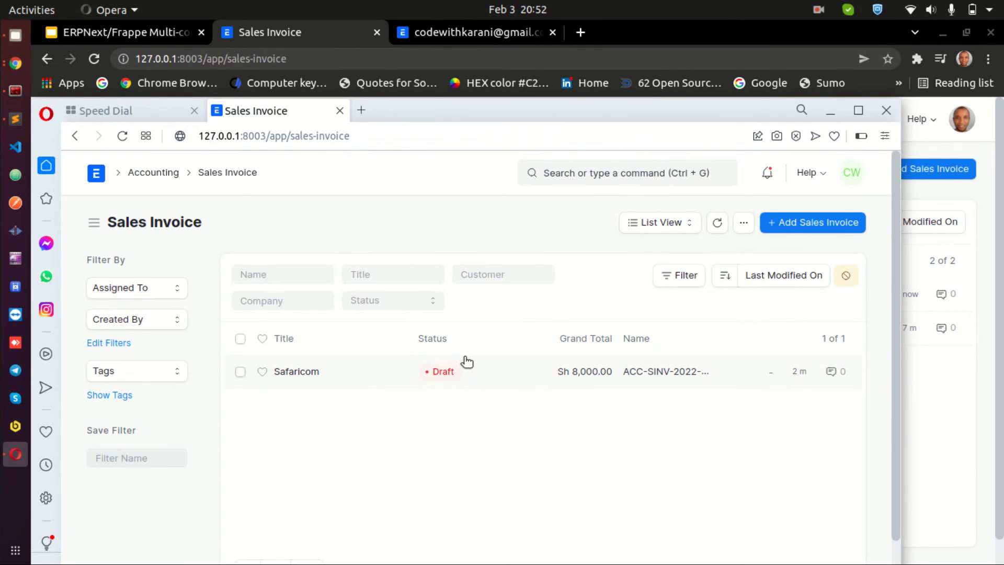
left_click_drag(669, 113, 209, 564)
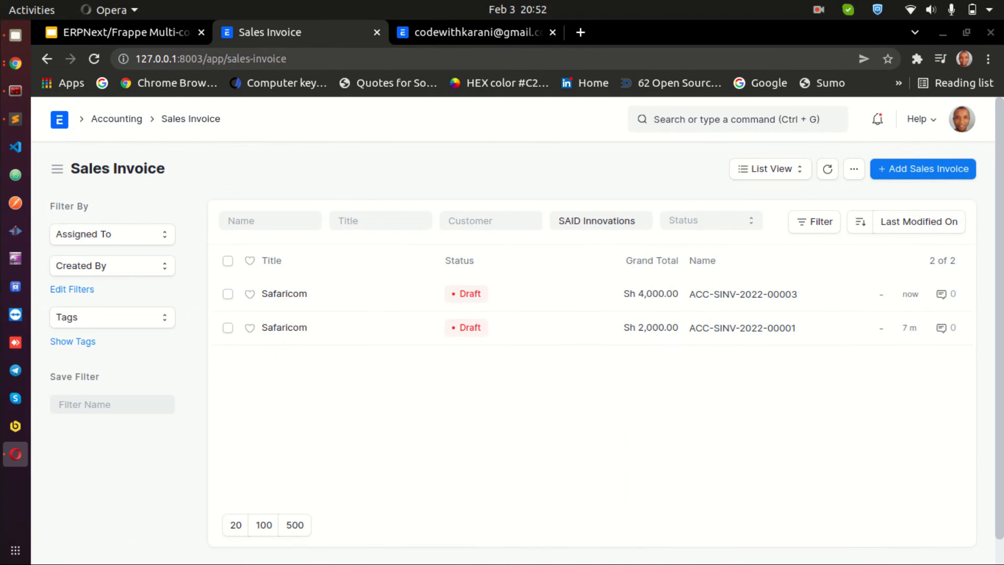
Change the list's company filter to Code with Karani
triple_click(600, 219)
key("BackSpace")
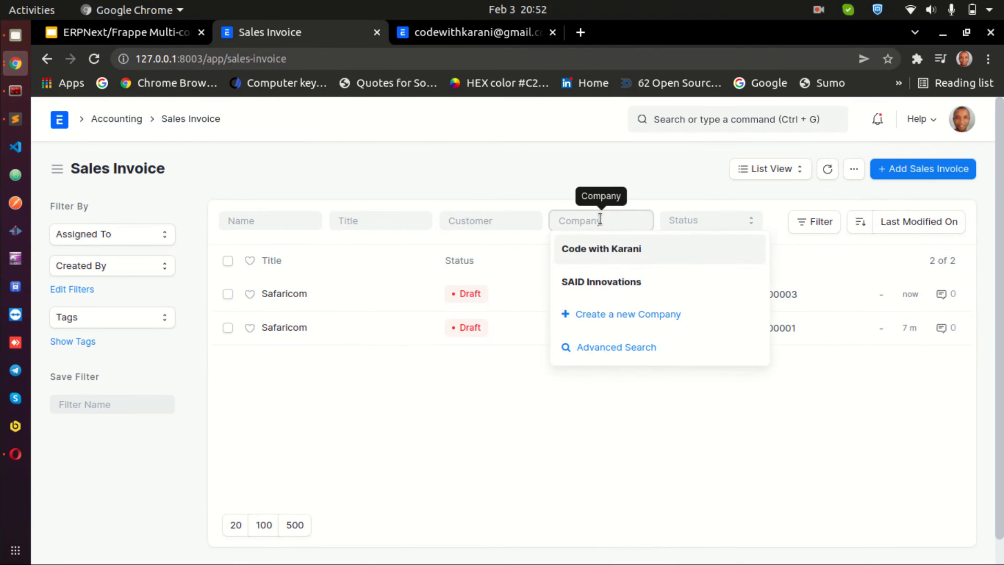
left_click(601, 249)
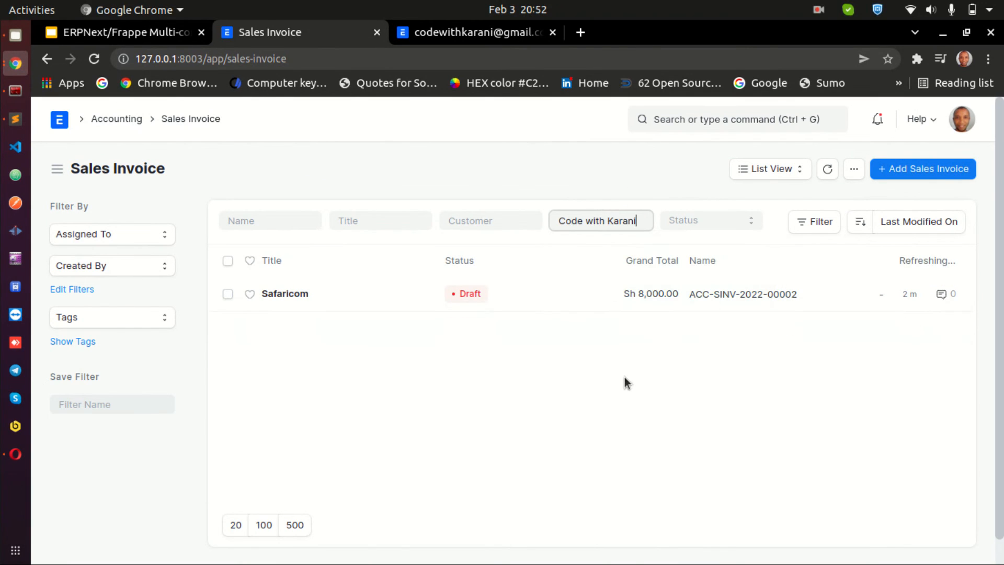
left_click(930, 168)
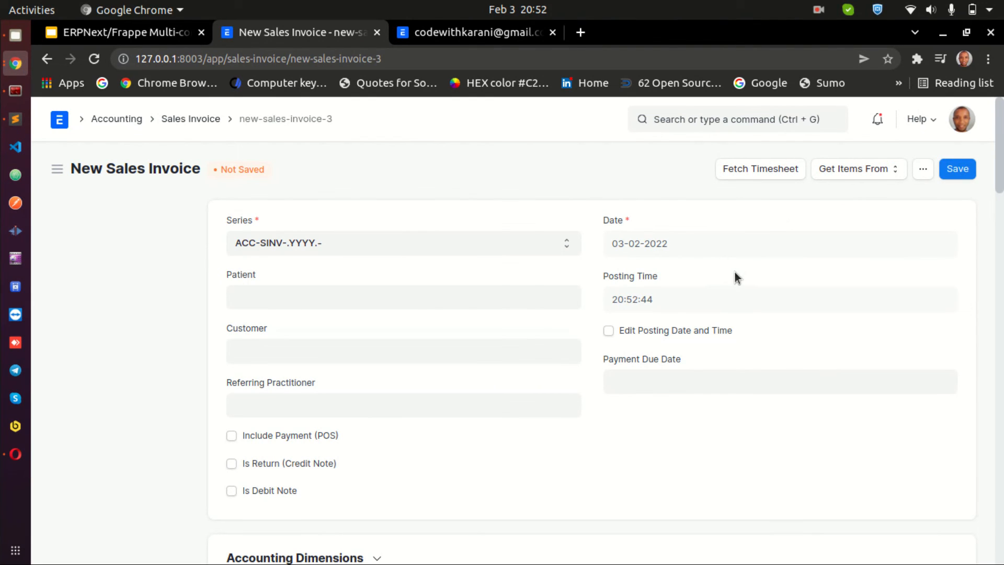
left_click(323, 354)
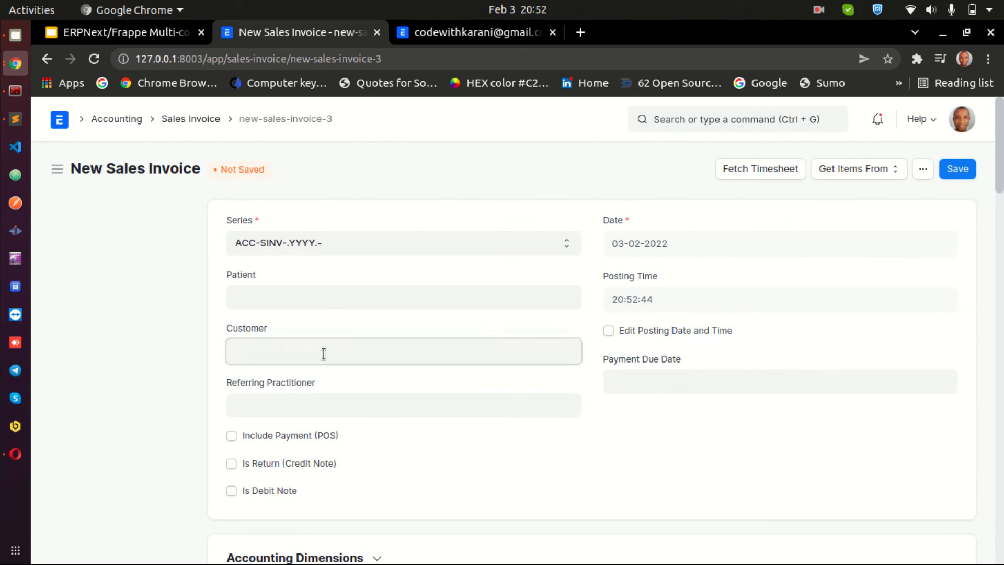
left_click(324, 377)
scroll(734, 377, "down", 3)
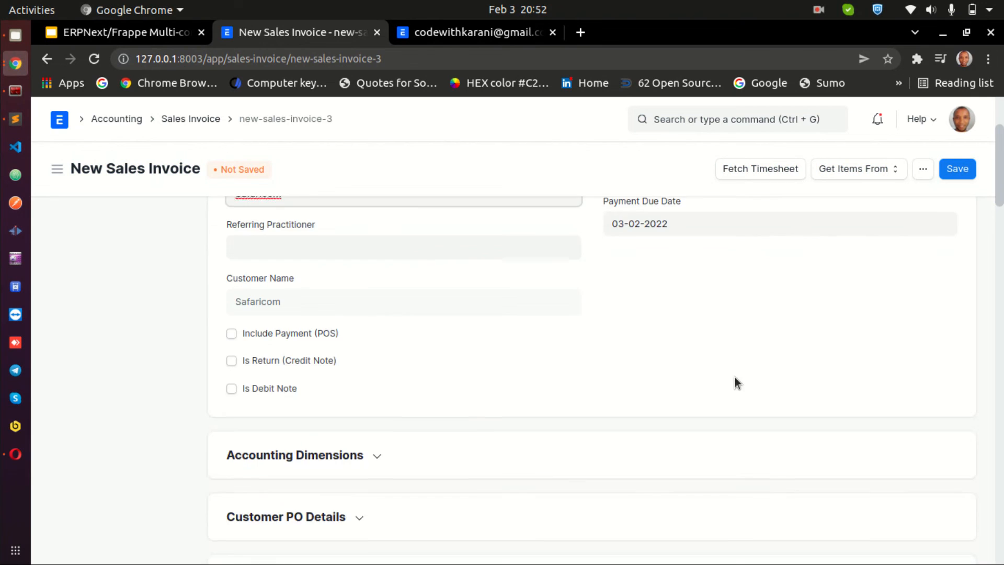
scroll(735, 383, "down", 5)
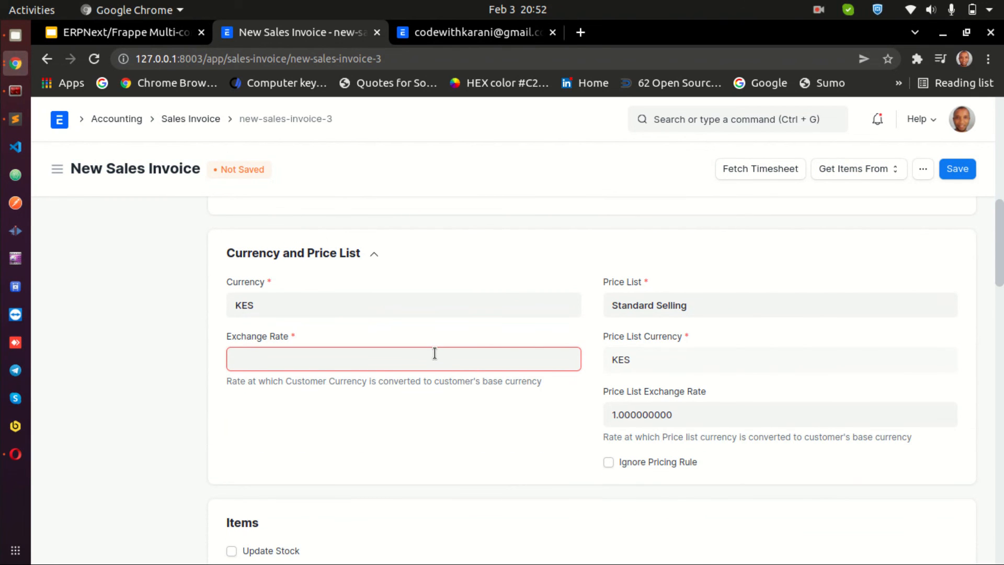
scroll(457, 411, "up", 4)
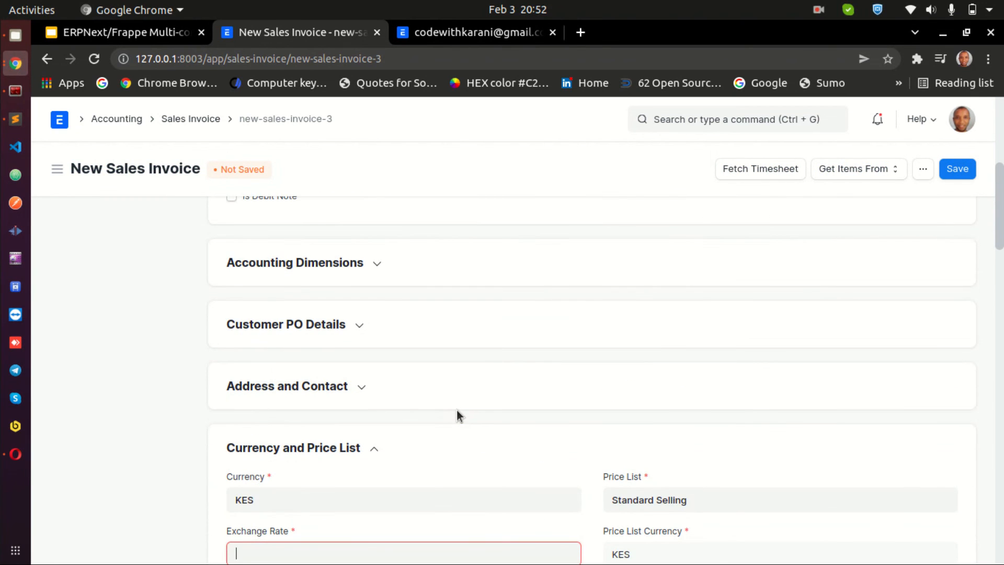
scroll(457, 411, "up", 5)
scroll(455, 418, "down", 6)
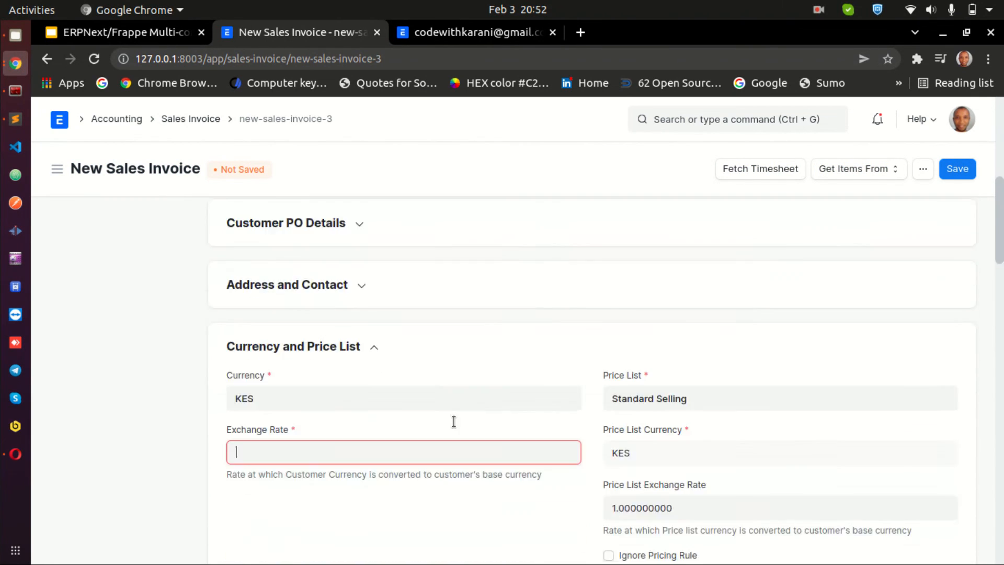
scroll(463, 410, "down", 2)
scroll(638, 343, "up", 10)
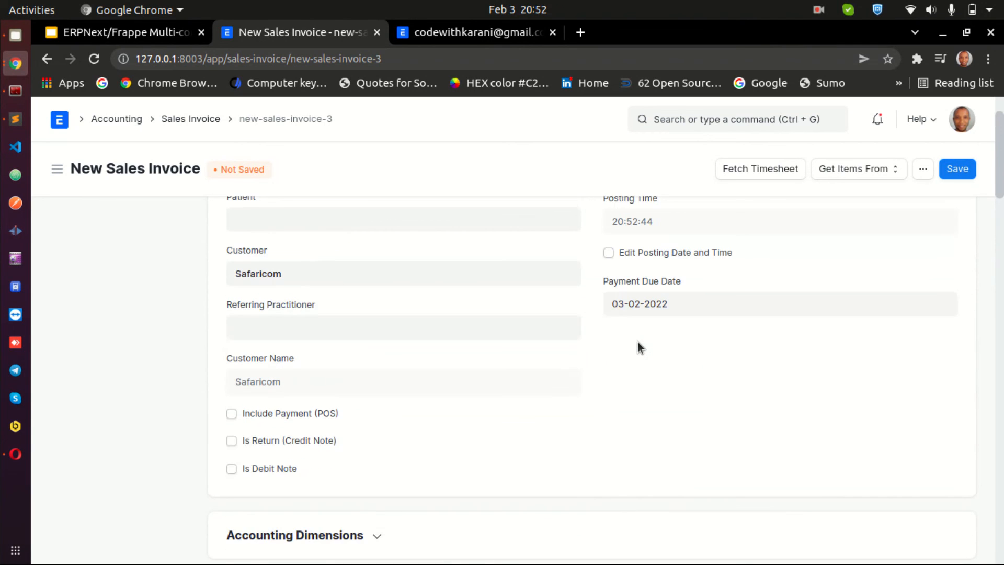
scroll(638, 341, "up", 2)
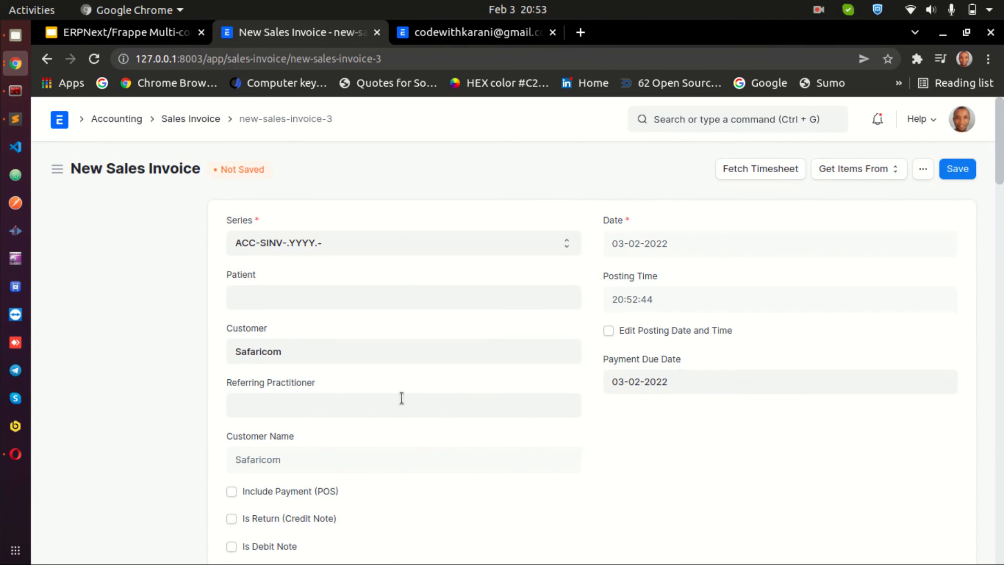
key("F5")
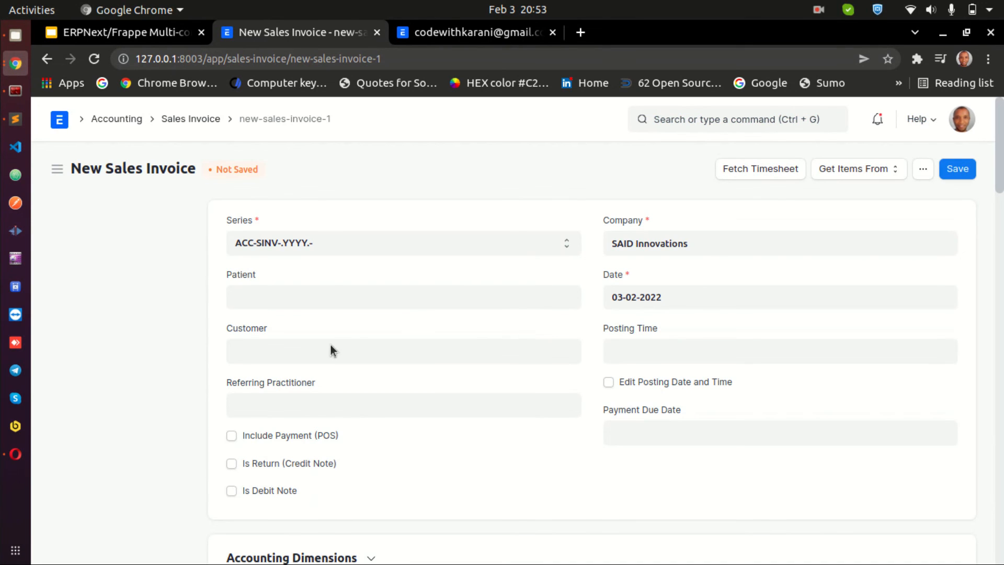
Set the new sales invoice's company to Code with Karani
triple_click(650, 244)
key("BackSpace")
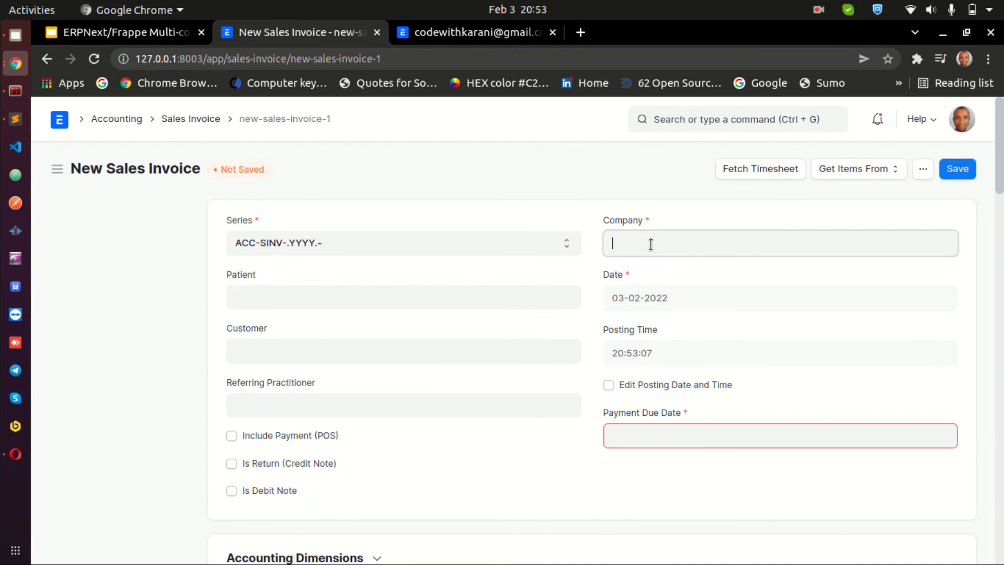
double_click(651, 244)
triple_click(650, 243)
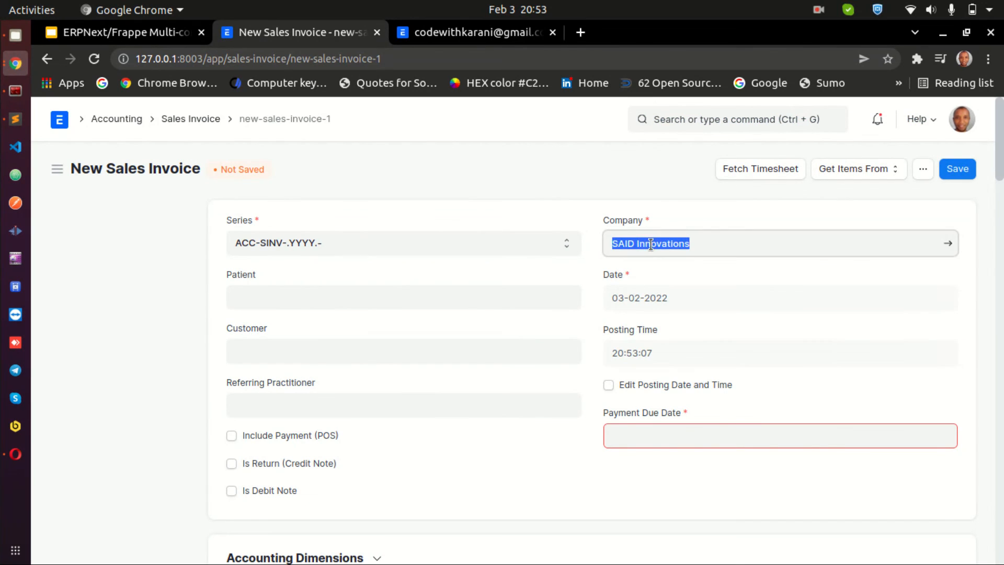
key("BackSpace")
left_click(652, 280)
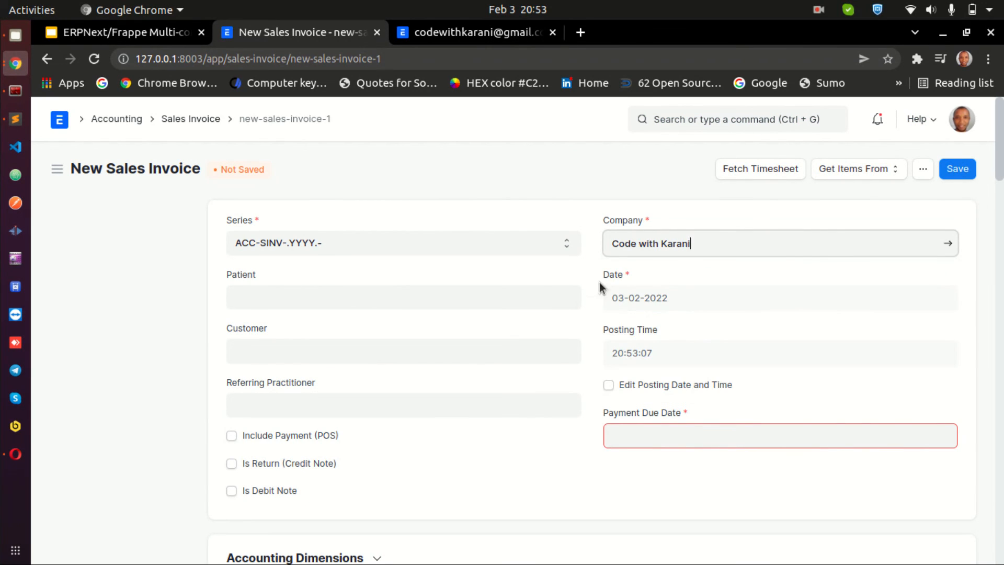
Choose Safaricom as the invoice customer
left_click(318, 352)
left_click(309, 388)
scroll(579, 407, "down", 2)
scroll(579, 409, "down", 9)
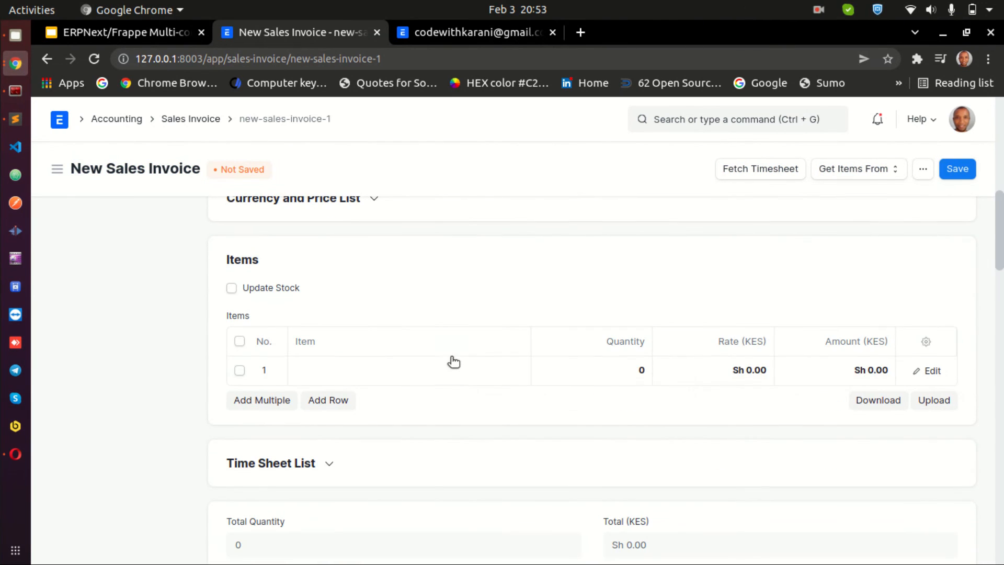
Add item ITM-0001 to the invoice with quantity 7
left_click(449, 371)
left_click(370, 403)
left_click(608, 375)
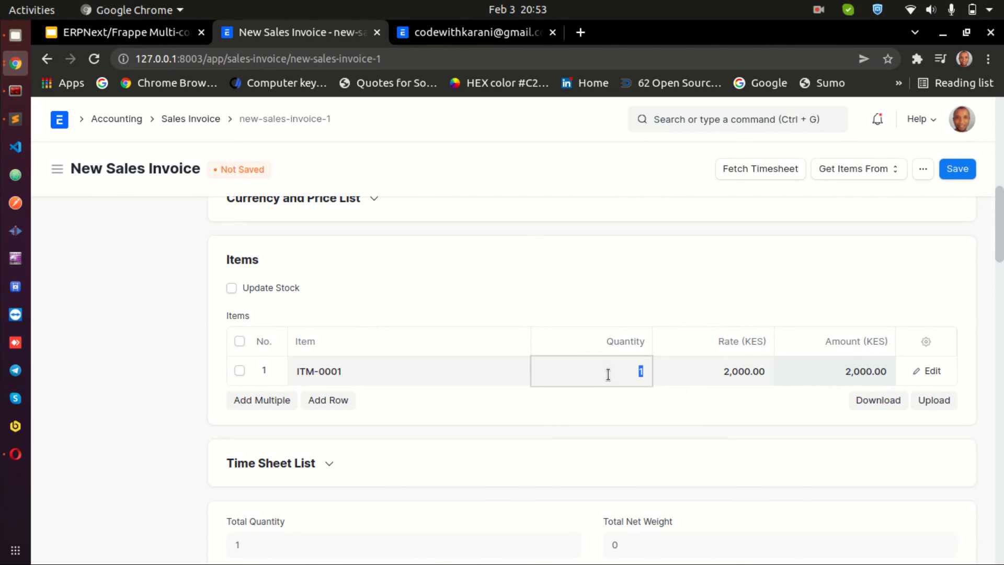
type("7")
left_click(613, 413)
Save the new Code with Karani sales invoice
scroll(821, 411, "down", 4)
scroll(811, 388, "up", 10)
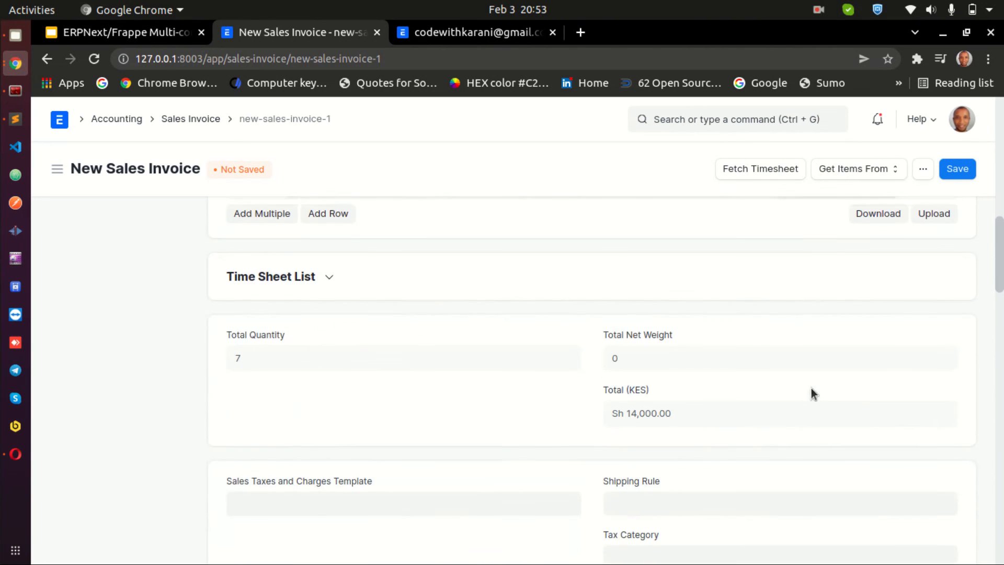
left_click(959, 170)
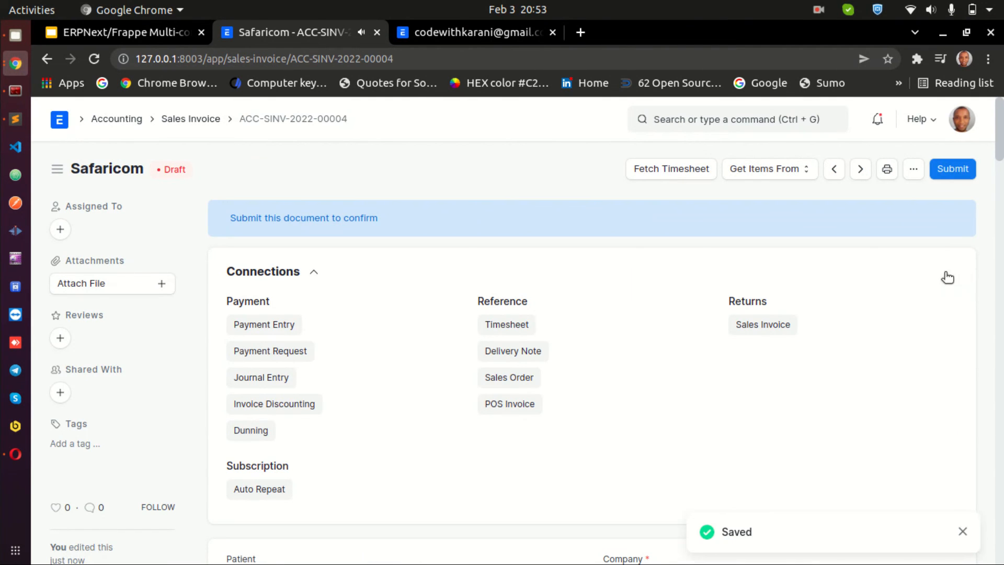
Return to the sales invoice list and filter it by company Code with Karani
left_click(177, 119)
left_click(601, 226)
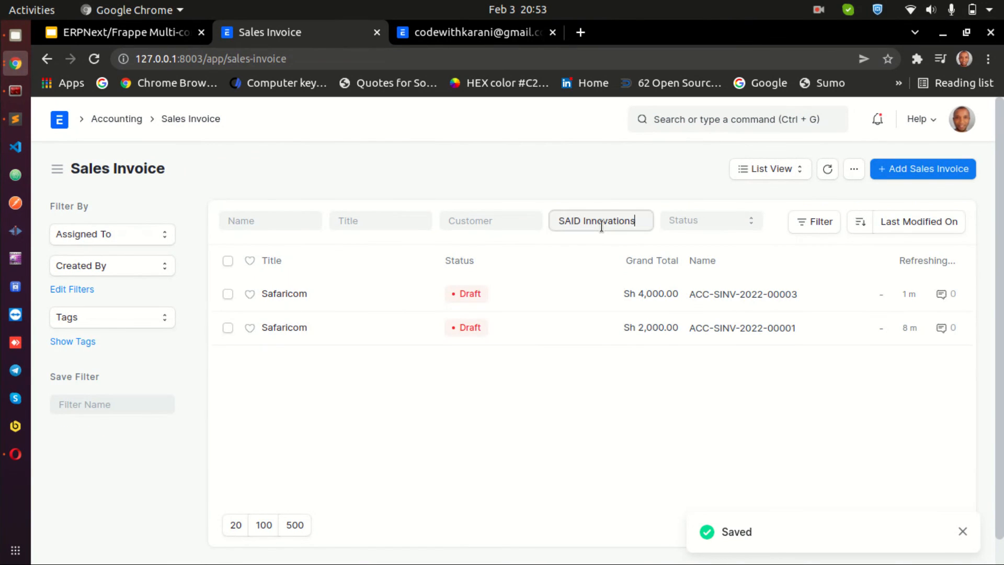
type("co")
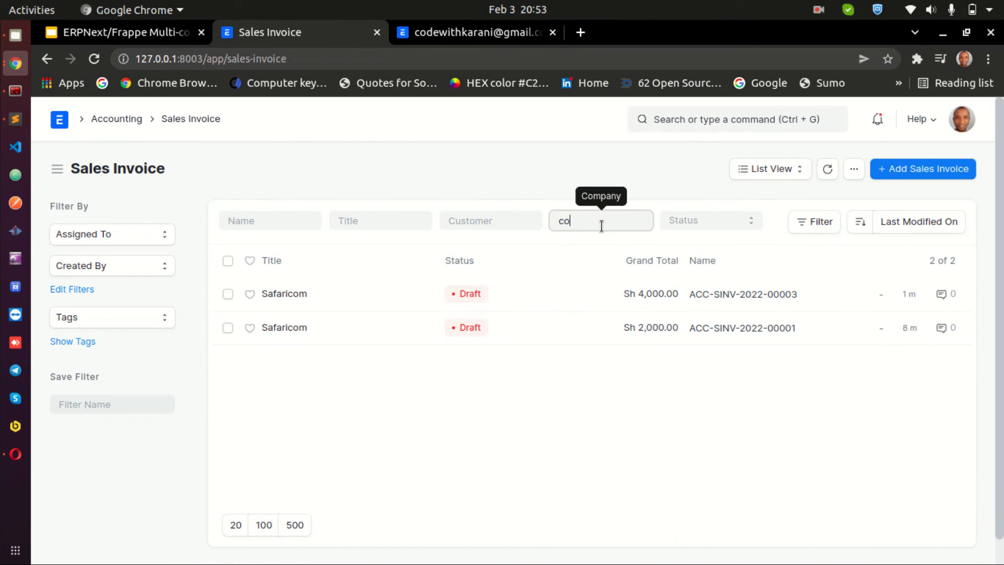
left_click(604, 250)
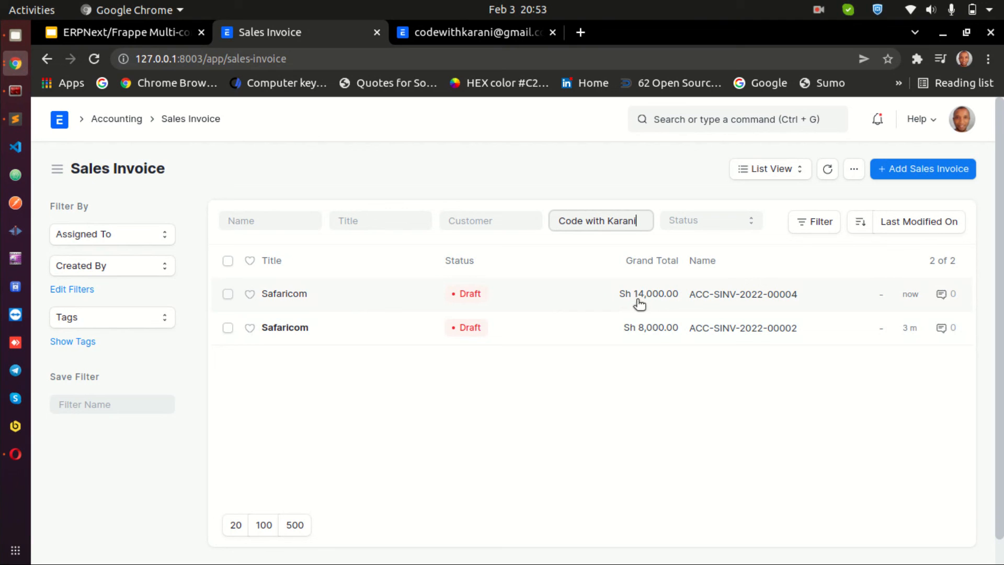
Switch to Opera and refresh the company user's sales invoice list
left_click(15, 454)
left_click_drag(641, 33, 705, 55)
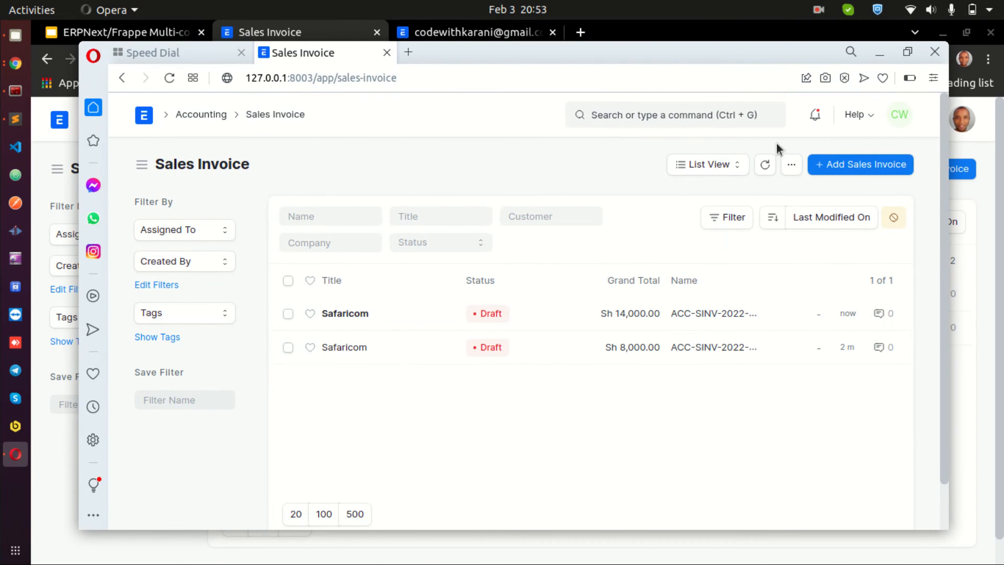
left_click(899, 117)
left_click(898, 117)
left_click_drag(681, 53, 0, 22)
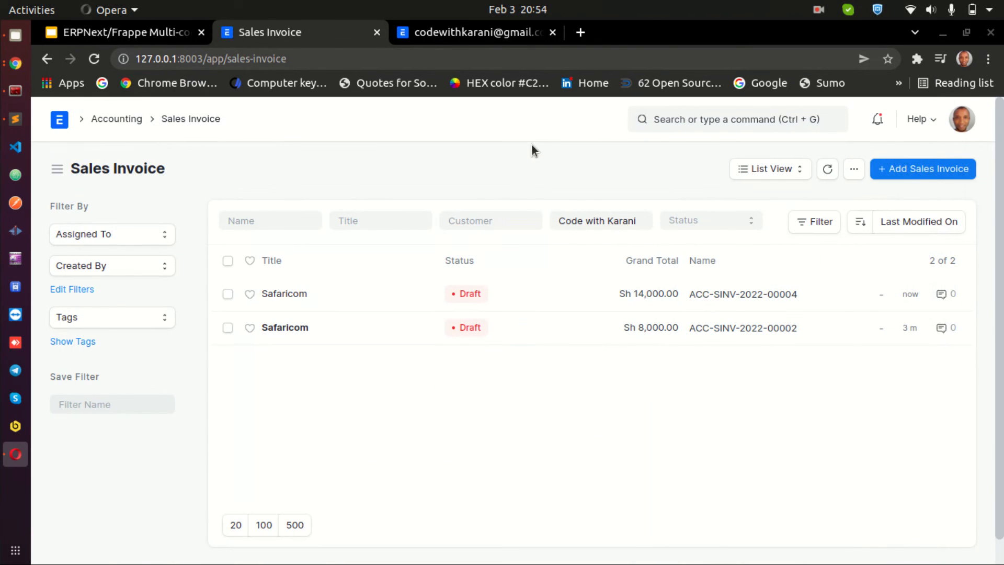
left_click(603, 220)
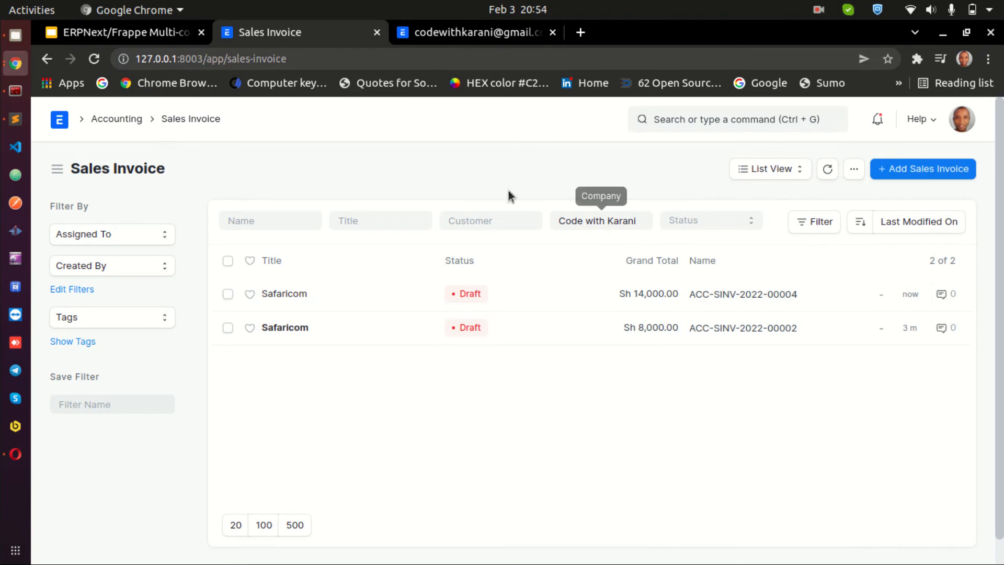
triple_click(604, 220)
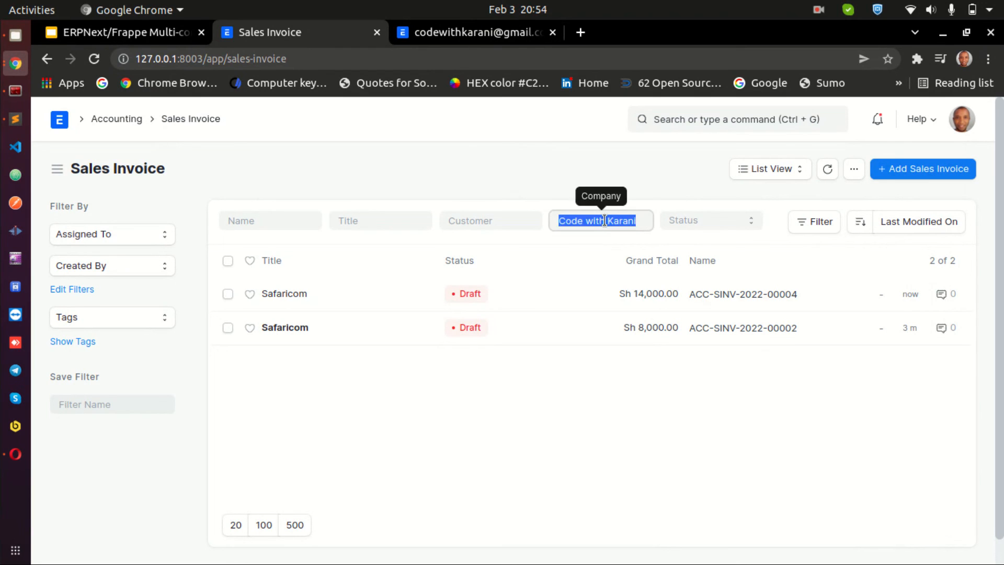
left_click(407, 165)
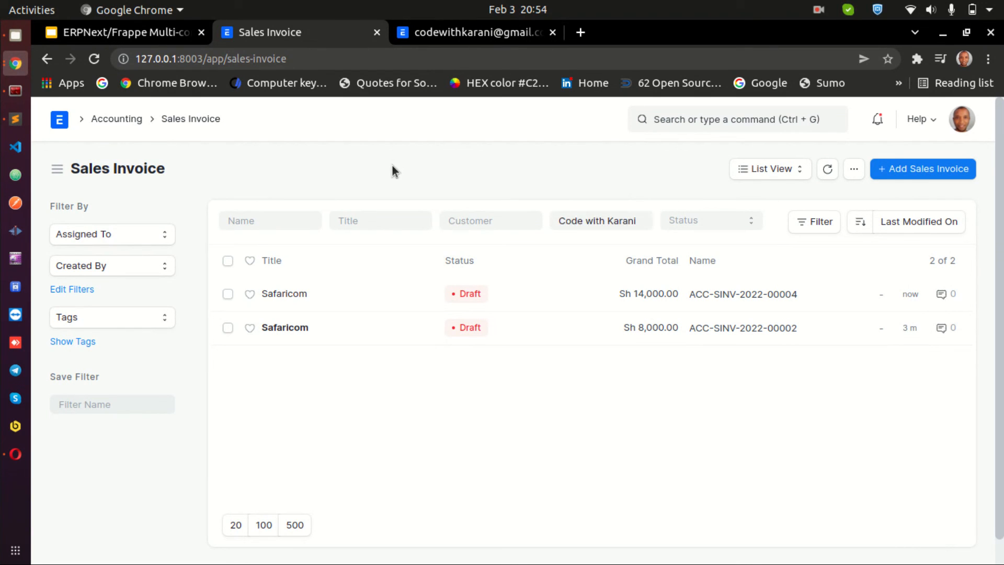